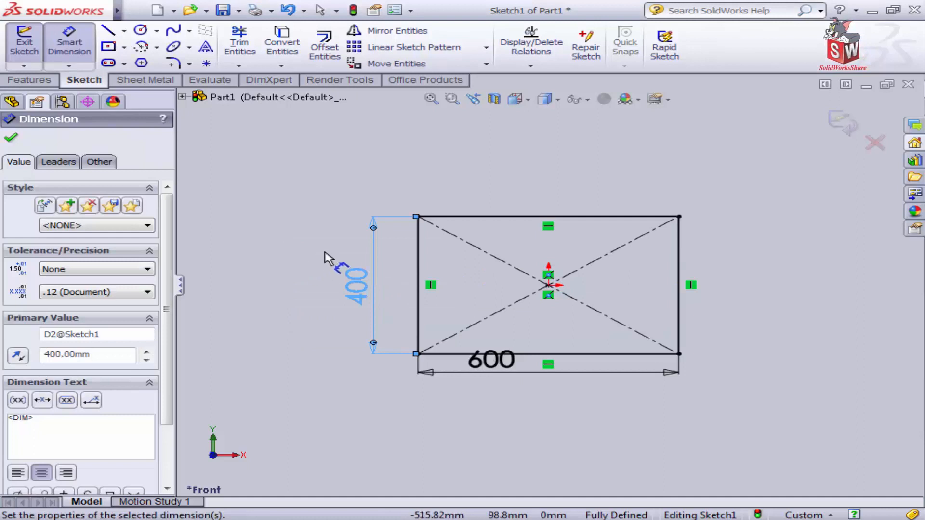
Round all four corners of the 600 by 400 mm rectangle with 20 mm sketch fillets.
{"action": "left_click", "coordinate": [12, 139]}
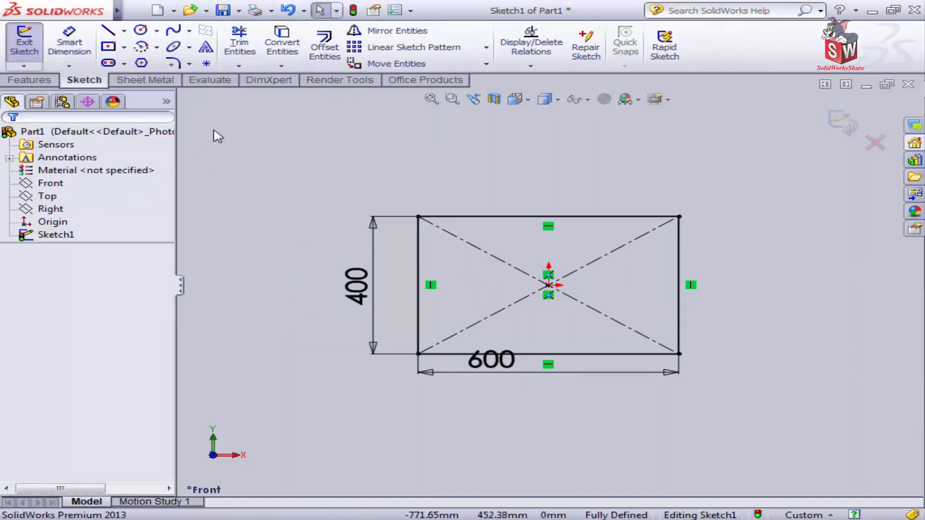
{"action": "left_click", "coordinate": [172, 63]}
{"action": "left_click", "coordinate": [418, 355]}
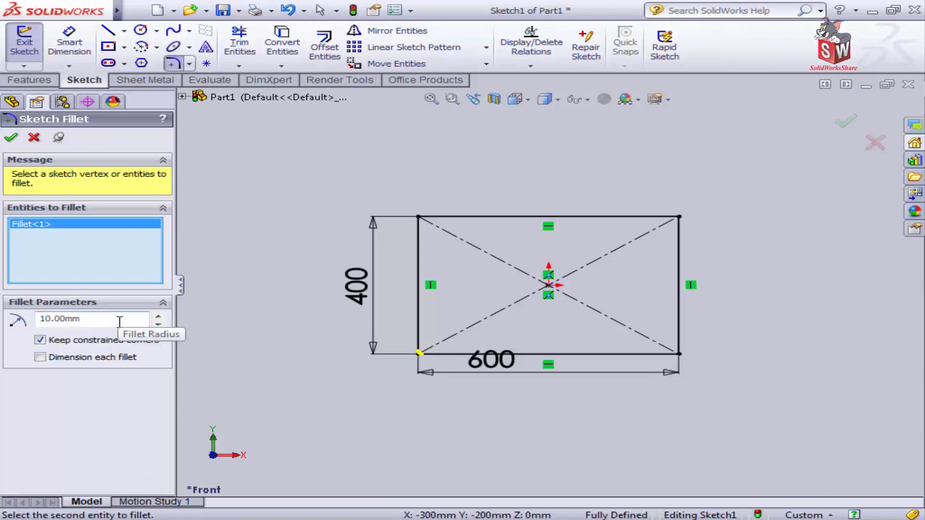
{"action": "left_click", "coordinate": [418, 217]}
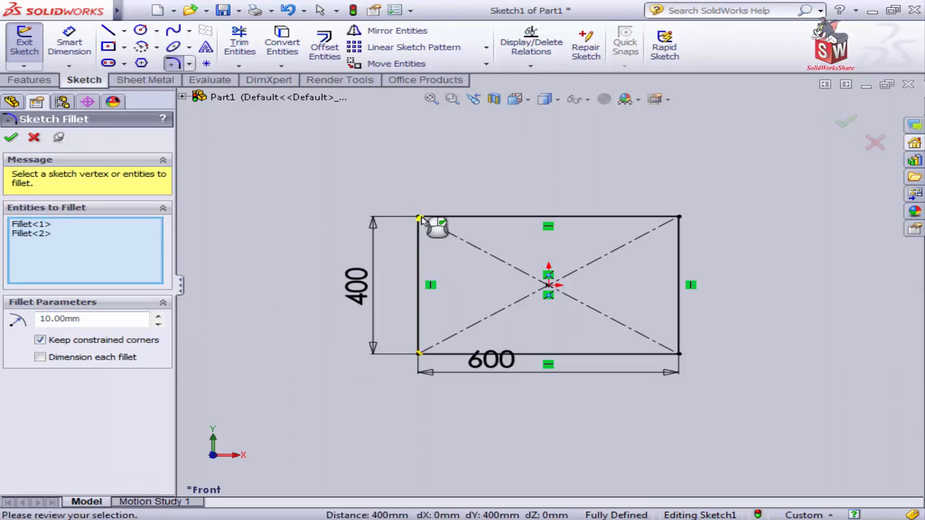
{"action": "left_click", "coordinate": [679, 217]}
{"action": "left_click", "coordinate": [679, 354]}
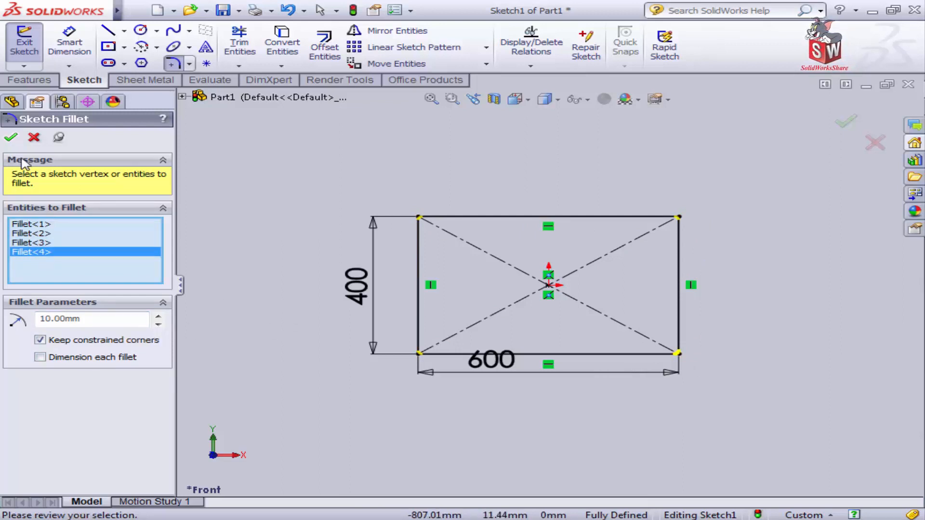
{"action": "left_click_drag", "start_coordinate": [105, 319], "coordinate": [11, 319]}
{"action": "type", "text": "20"}
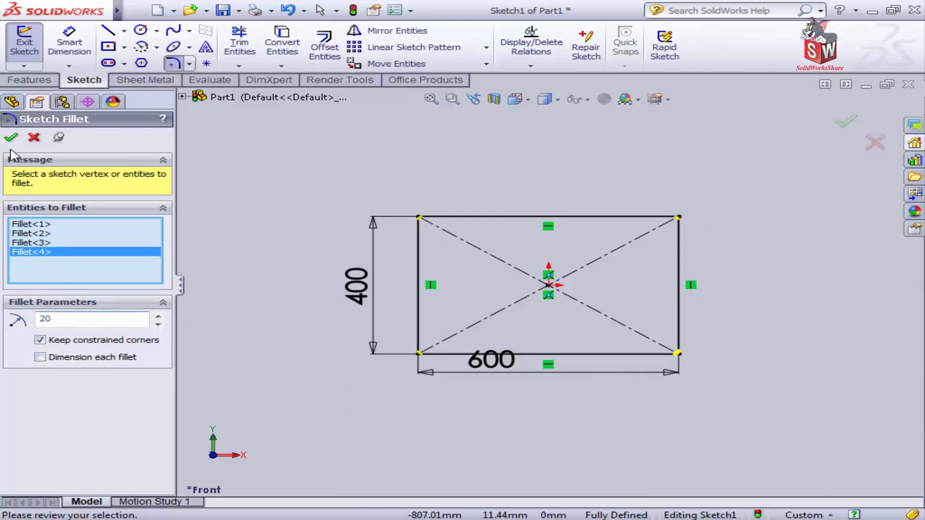
{"action": "left_click", "coordinate": [10, 137]}
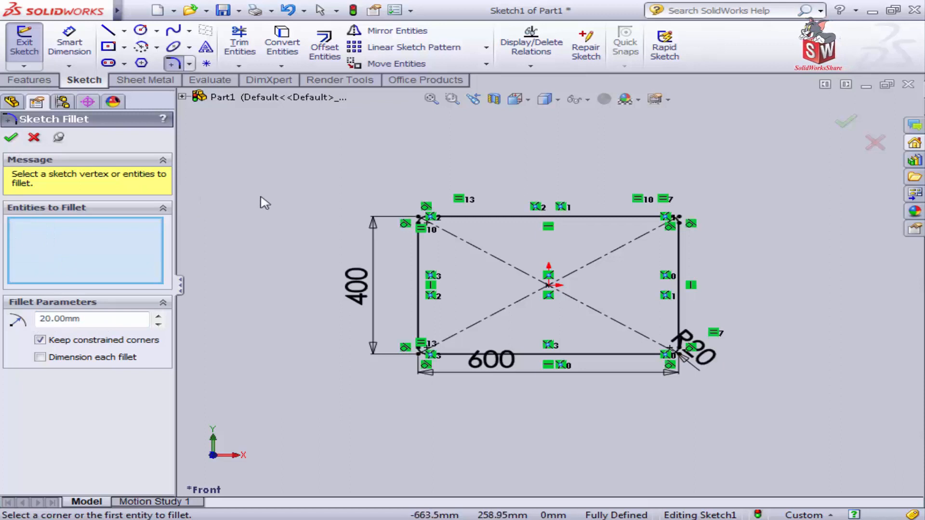
Draw a circle of radius 0.5 mm centred on the midpoint of the rectangle's bottom edge.
{"action": "left_click", "coordinate": [141, 30]}
{"action": "scroll", "coordinate": [530, 365], "scroll_direction": "down", "scroll_amount": 4}
{"action": "left_click", "coordinate": [578, 344]}
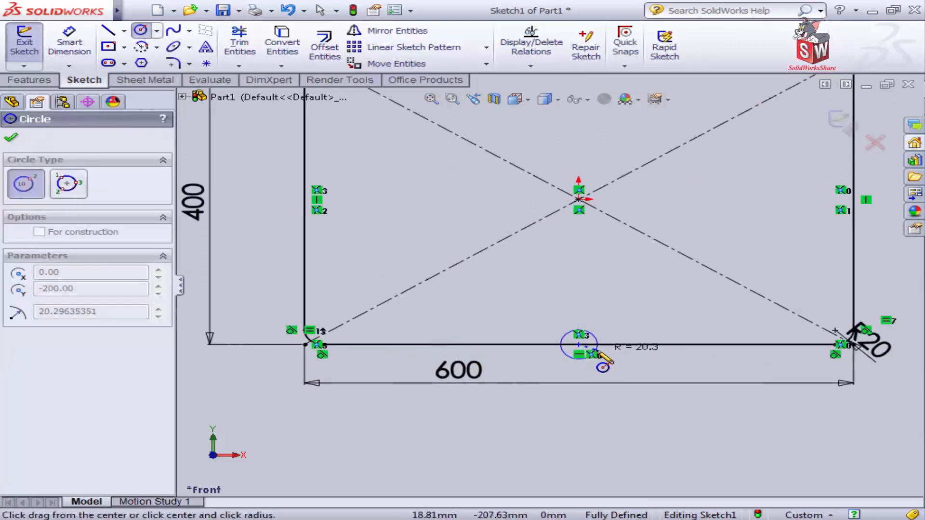
{"action": "left_click", "coordinate": [604, 366]}
{"action": "left_click", "coordinate": [144, 440]}
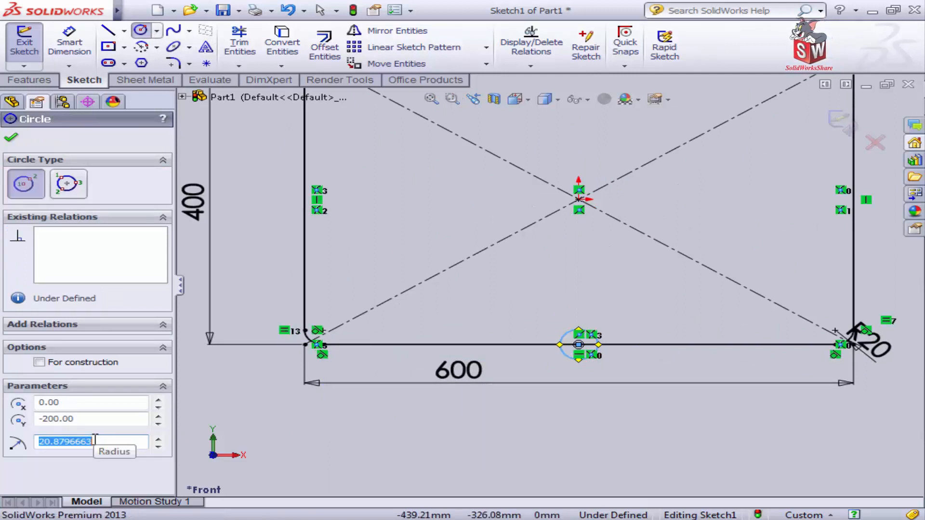
{"action": "type", "text": "0"}
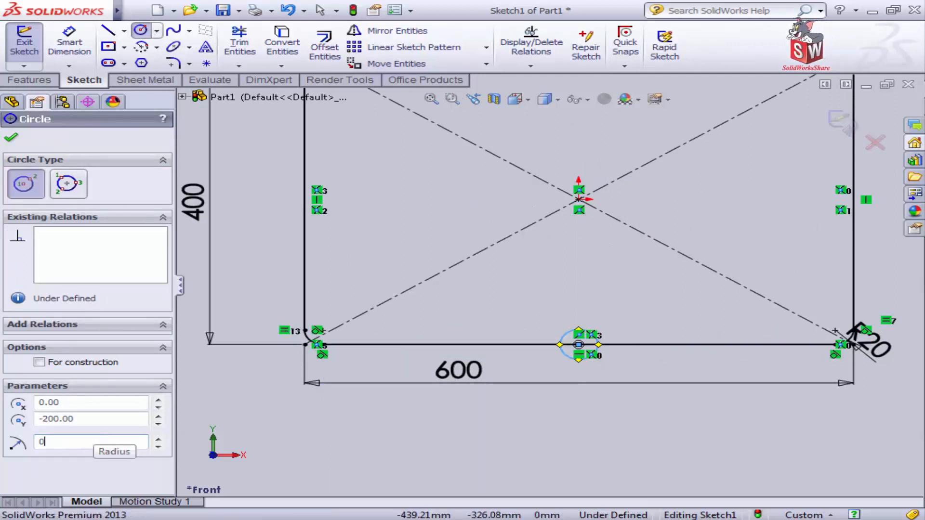
{"action": "type", "text": ".5"}
{"action": "left_click", "coordinate": [11, 141]}
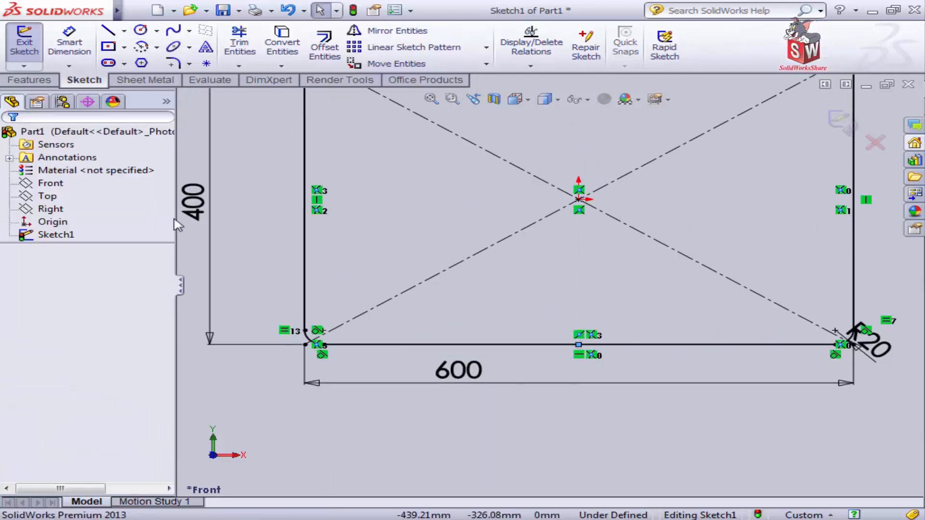
Trim away the small circle and the edge segment inside it to leave a narrow gap, and exit the sketch.
{"action": "scroll", "coordinate": [588, 339], "scroll_direction": "down", "scroll_amount": 15}
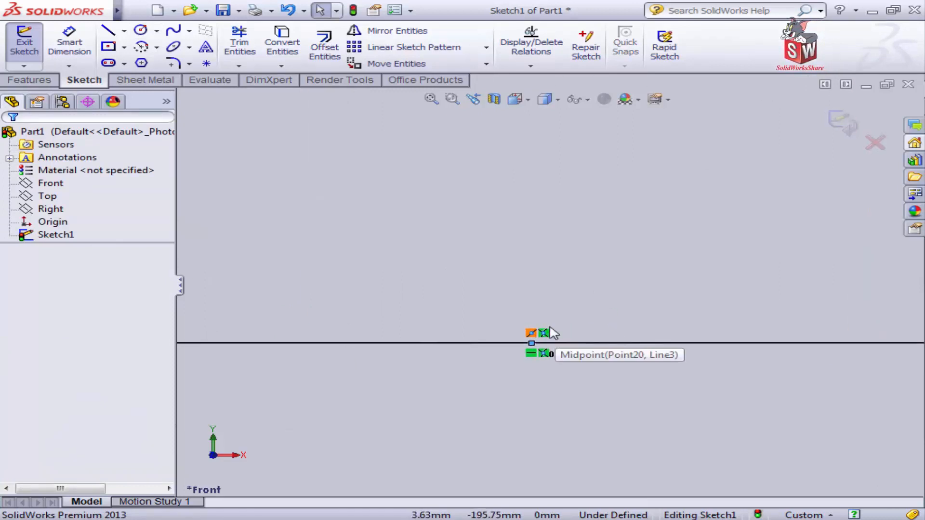
{"action": "scroll", "coordinate": [419, 232], "scroll_direction": "up", "scroll_amount": 2}
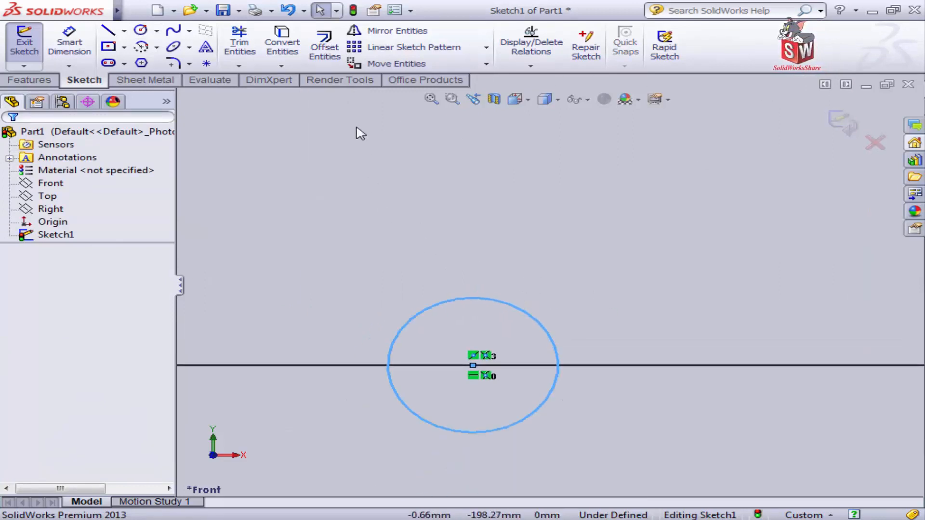
{"action": "left_click", "coordinate": [240, 43]}
{"action": "left_click_drag", "start_coordinate": [489, 281], "coordinate": [474, 451]}
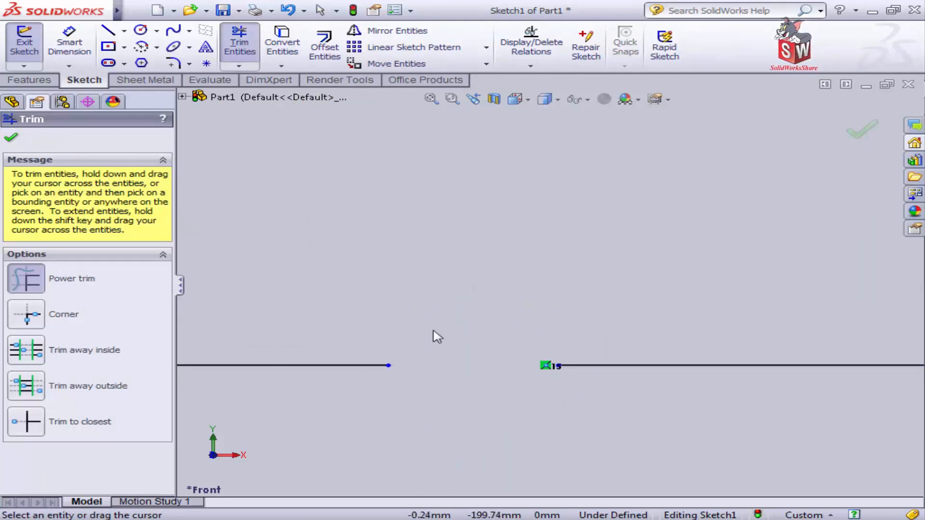
{"action": "scroll", "coordinate": [699, 265], "scroll_direction": "up", "scroll_amount": 3}
{"action": "left_click", "coordinate": [853, 131]}
{"action": "scroll", "coordinate": [735, 251], "scroll_direction": "up", "scroll_amount": 5}
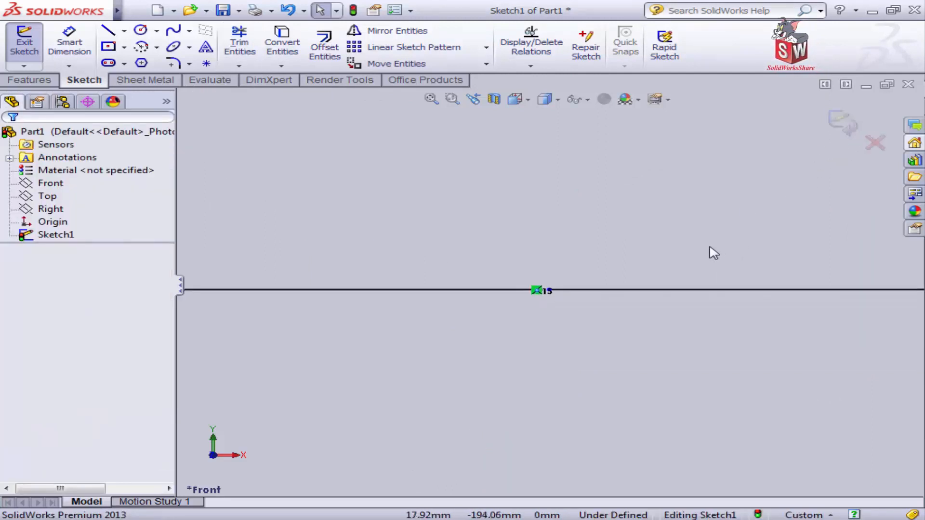
{"action": "left_click", "coordinate": [840, 121]}
{"action": "scroll", "coordinate": [667, 213], "scroll_direction": "up", "scroll_amount": 5}
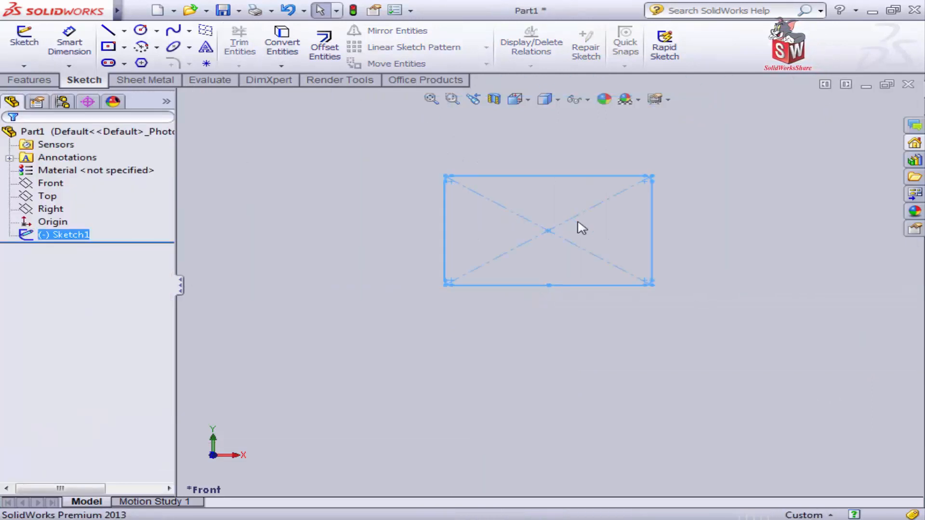
{"action": "scroll", "coordinate": [553, 299], "scroll_direction": "down", "scroll_amount": 3}
{"action": "scroll", "coordinate": [507, 345], "scroll_direction": "up", "scroll_amount": 3}
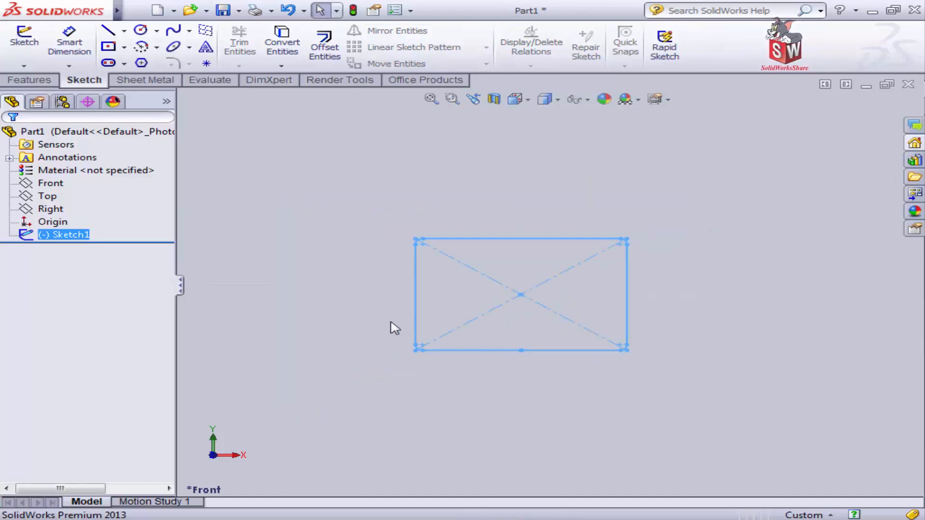
Create a reference plane offset 400 mm from the Front plane.
{"action": "left_click", "coordinate": [53, 185]}
{"action": "left_click", "coordinate": [53, 186]}
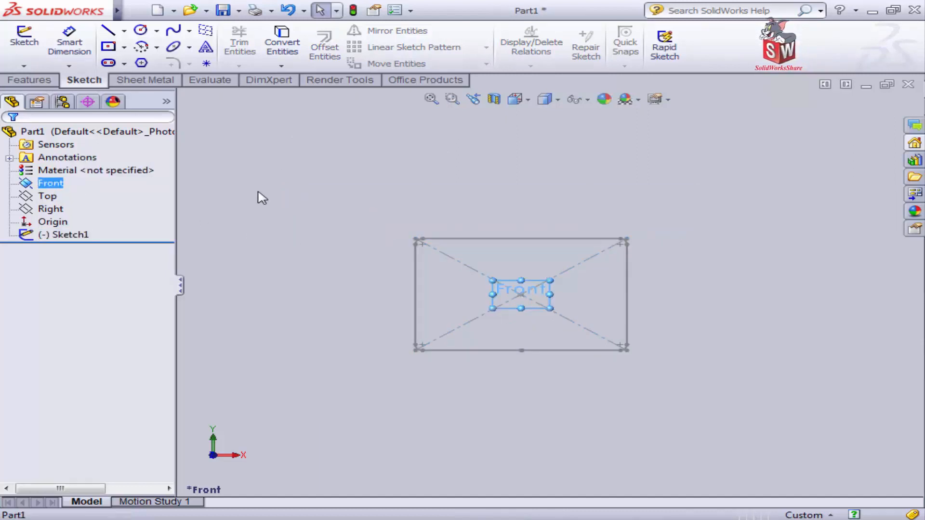
{"action": "left_click", "coordinate": [29, 80]}
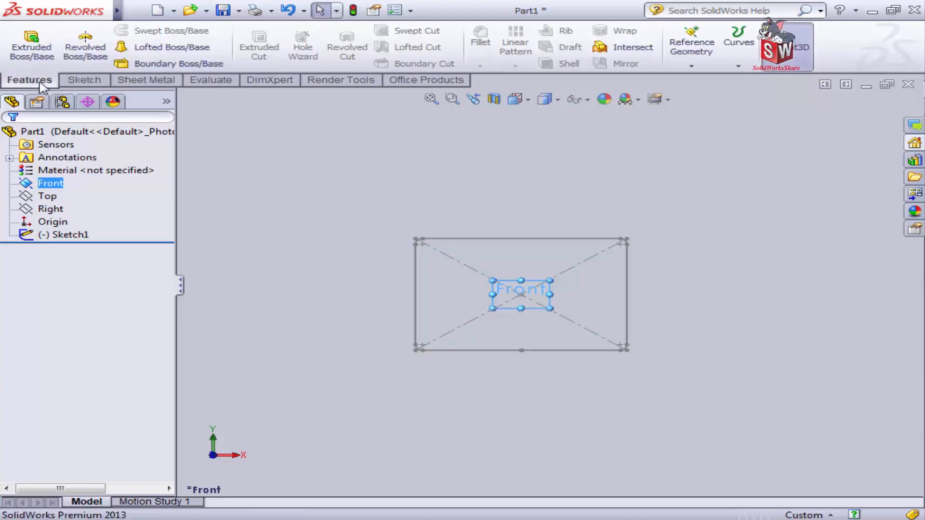
{"action": "left_click", "coordinate": [690, 51]}
{"action": "left_click", "coordinate": [707, 80]}
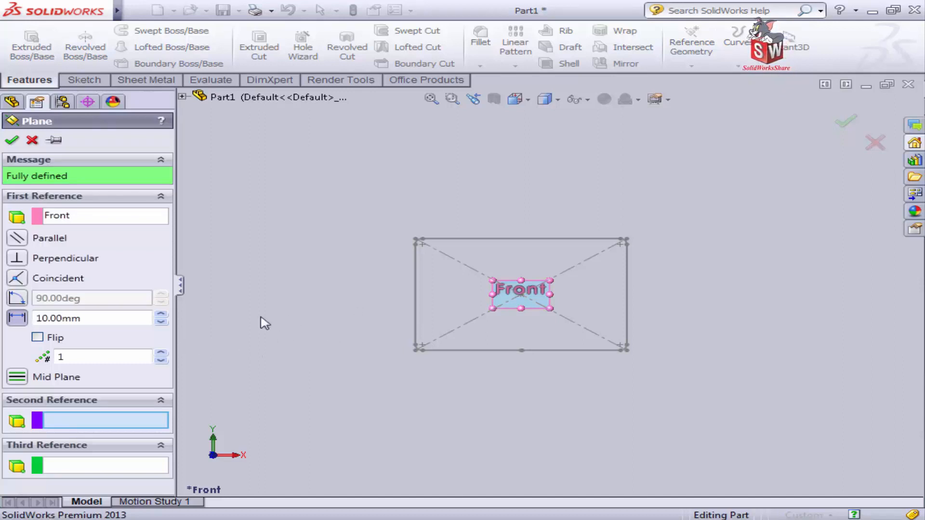
{"action": "middle_click_drag", "start_coordinate": [290, 338], "coordinate": [310, 234]}
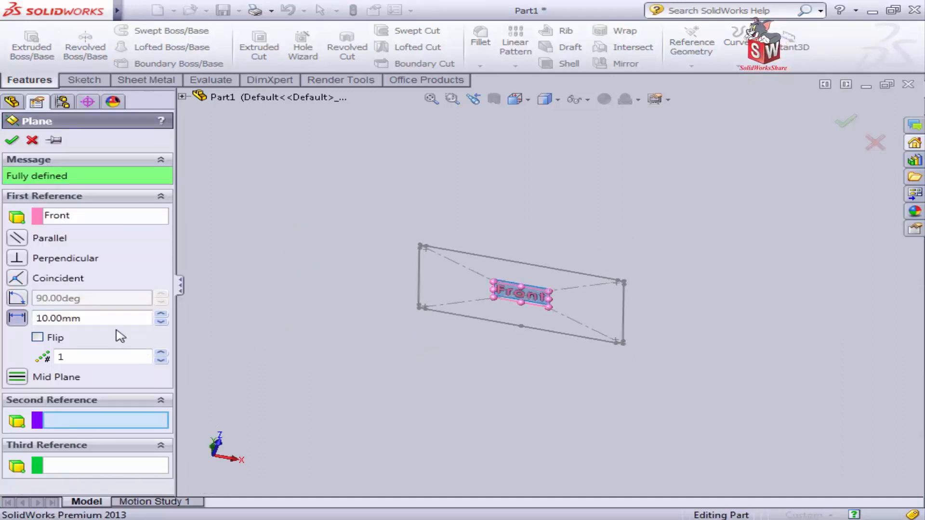
{"action": "left_click_drag", "start_coordinate": [118, 318], "coordinate": [1, 316]}
{"action": "type", "text": "40"}
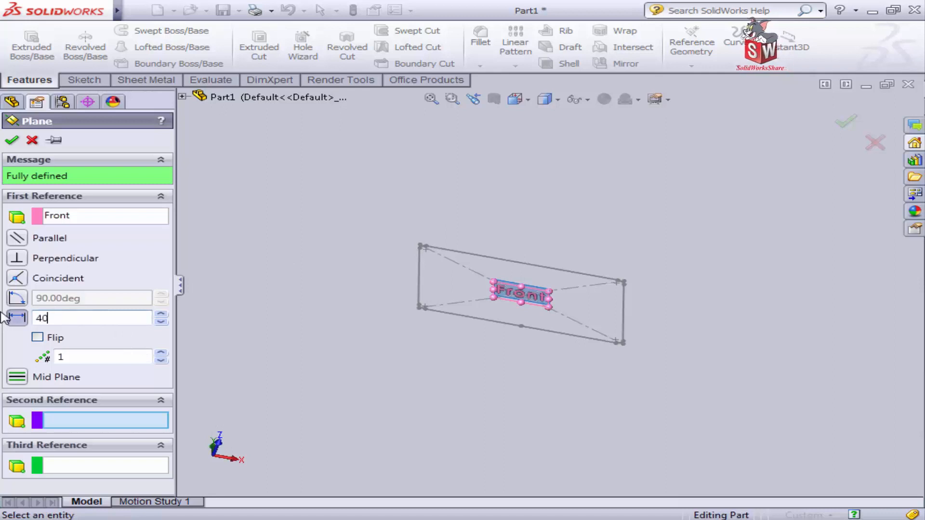
{"action": "type", "text": "0"}
{"action": "key", "text": "Return"}
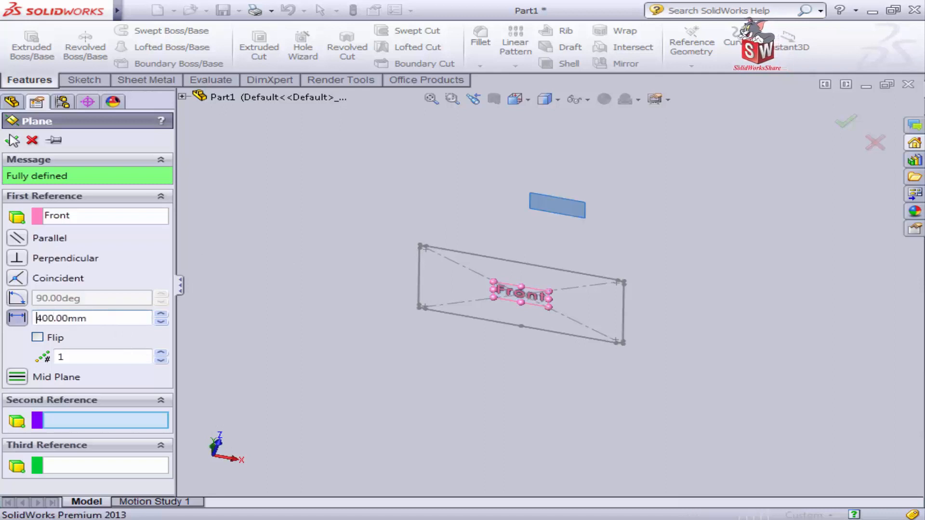
{"action": "key", "text": "Return"}
Start a sketch on the new offset plane and draw a circle about 344 mm in diameter centred on the origin.
{"action": "right_click", "coordinate": [63, 249]}
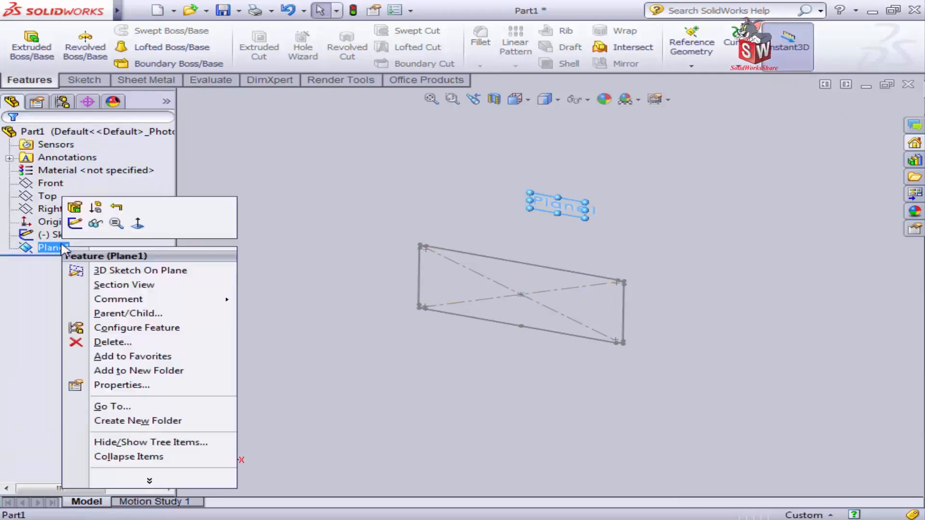
{"action": "left_click", "coordinate": [75, 222]}
{"action": "right_click", "coordinate": [56, 248]}
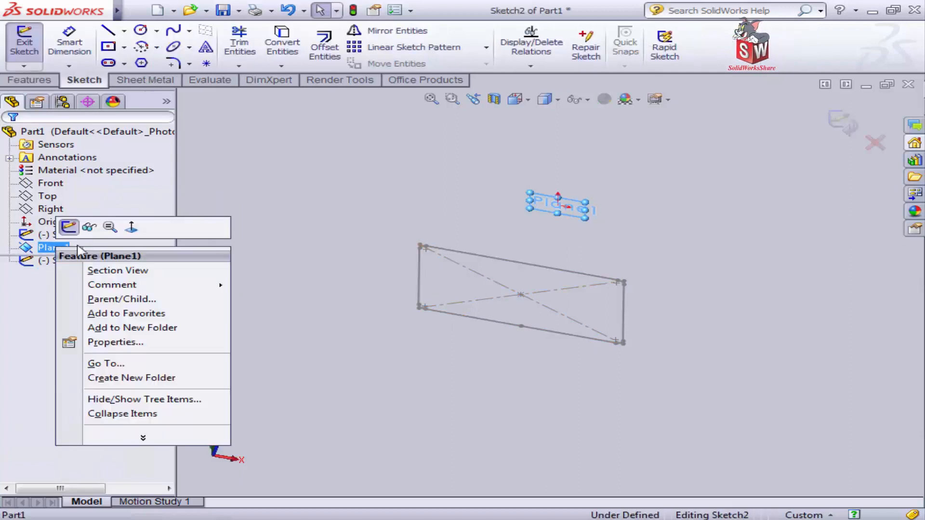
{"action": "left_click", "coordinate": [130, 229]}
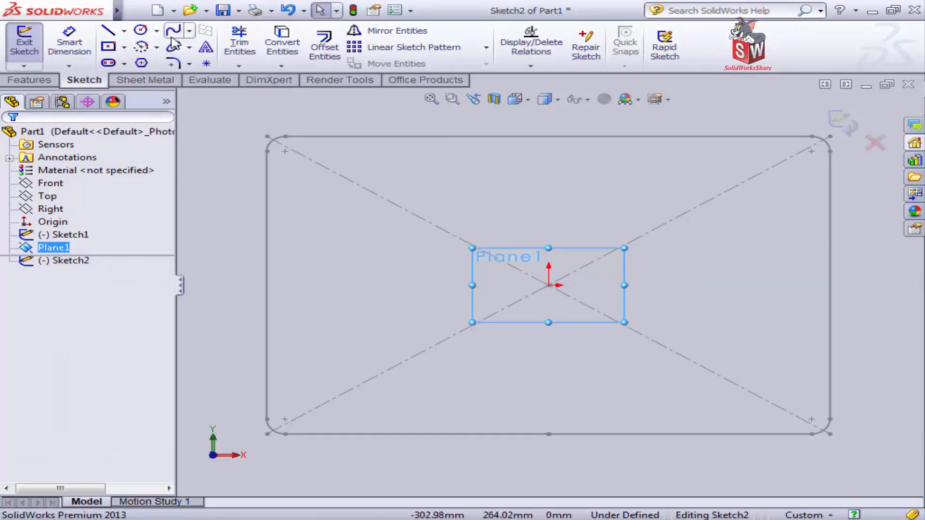
{"action": "left_click", "coordinate": [140, 30]}
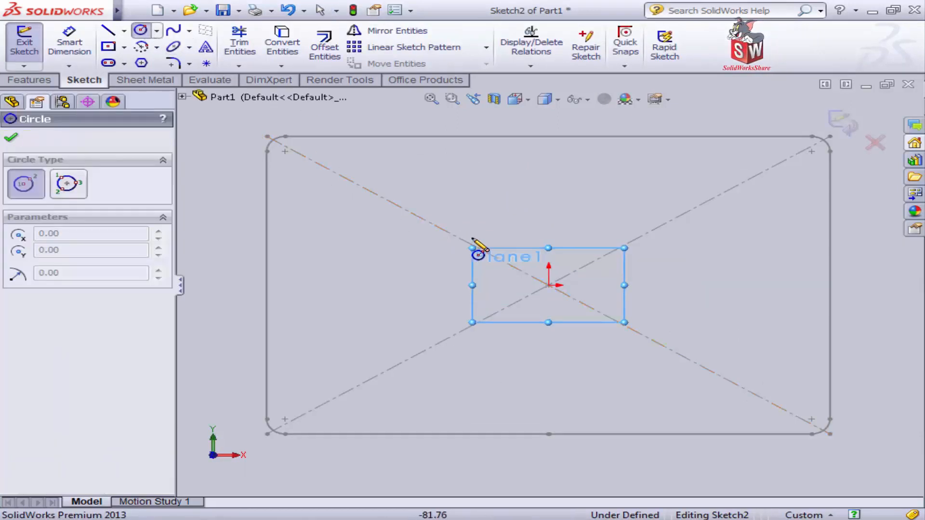
{"action": "left_click", "coordinate": [548, 285]}
{"action": "left_click", "coordinate": [713, 298]}
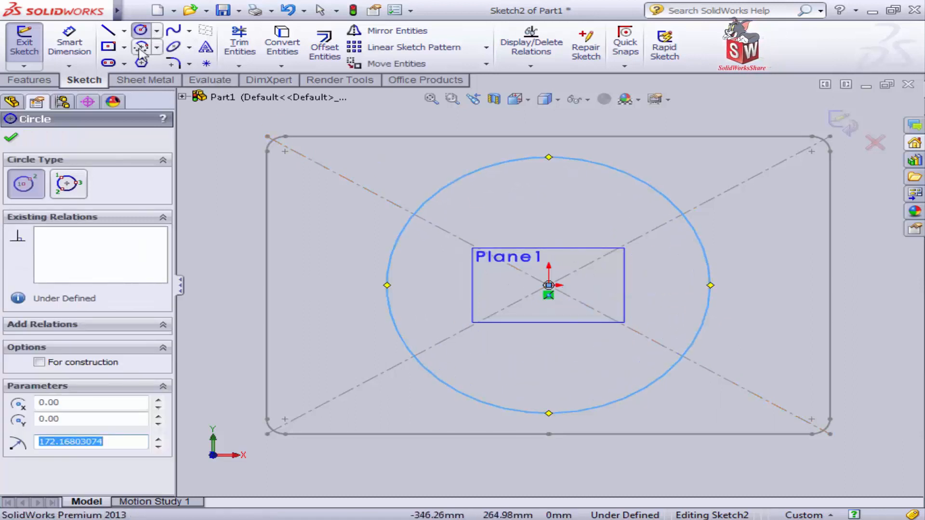
Dimension the circle's diameter to 260 mm.
{"action": "left_click", "coordinate": [70, 46]}
{"action": "left_click", "coordinate": [488, 169]}
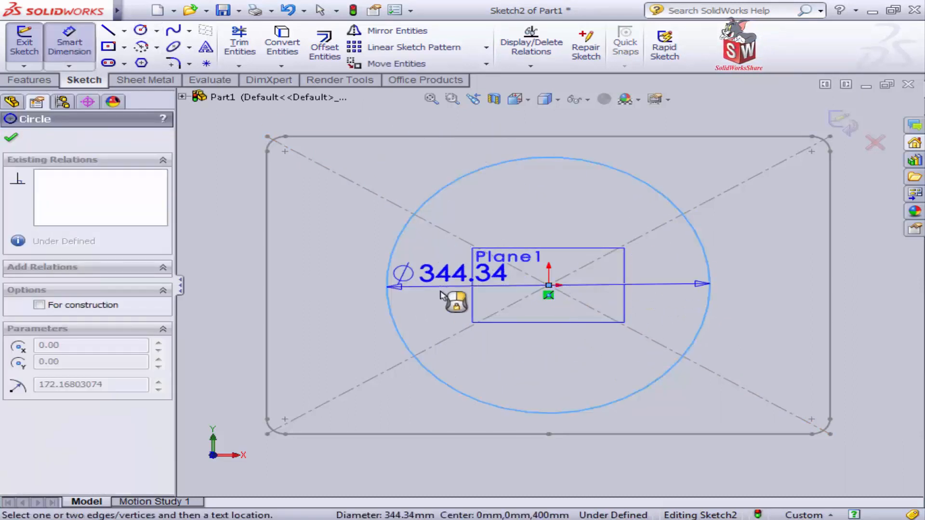
{"action": "scroll", "coordinate": [442, 296], "scroll_direction": "up", "scroll_amount": 3}
{"action": "left_click", "coordinate": [322, 309]}
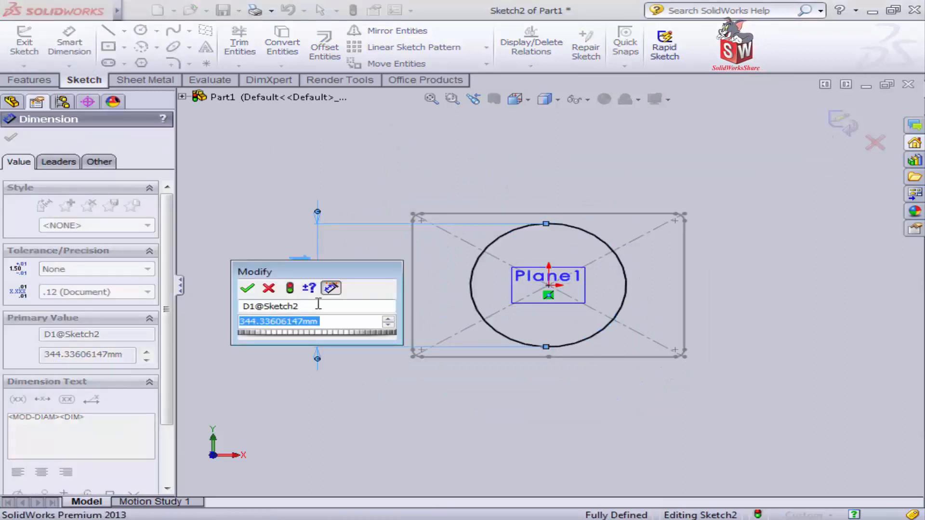
{"action": "type", "text": "26"}
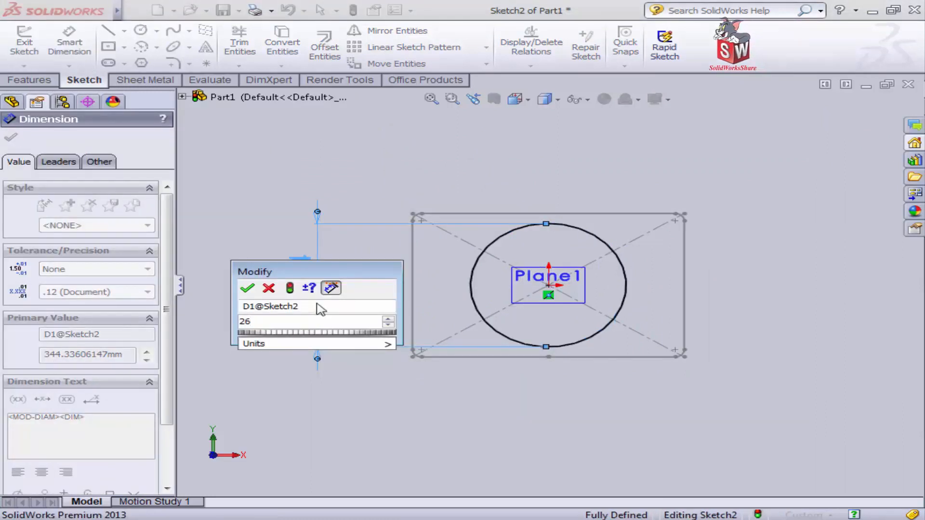
{"action": "type", "text": "0"}
{"action": "key", "text": "Return"}
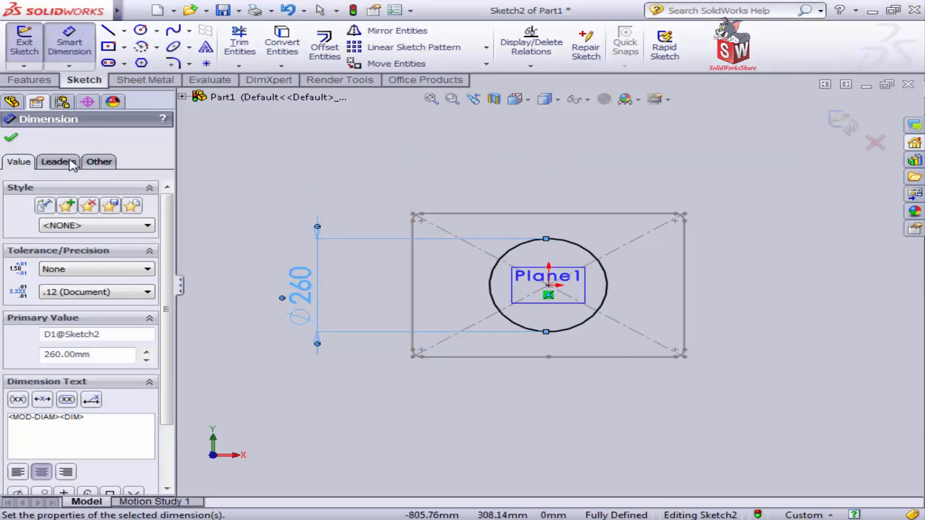
{"action": "left_click", "coordinate": [11, 139]}
Draw a small circle of radius 0.50 mm centred on the lowest point of the 260 mm circle.
{"action": "scroll", "coordinate": [578, 320], "scroll_direction": "down", "scroll_amount": 2}
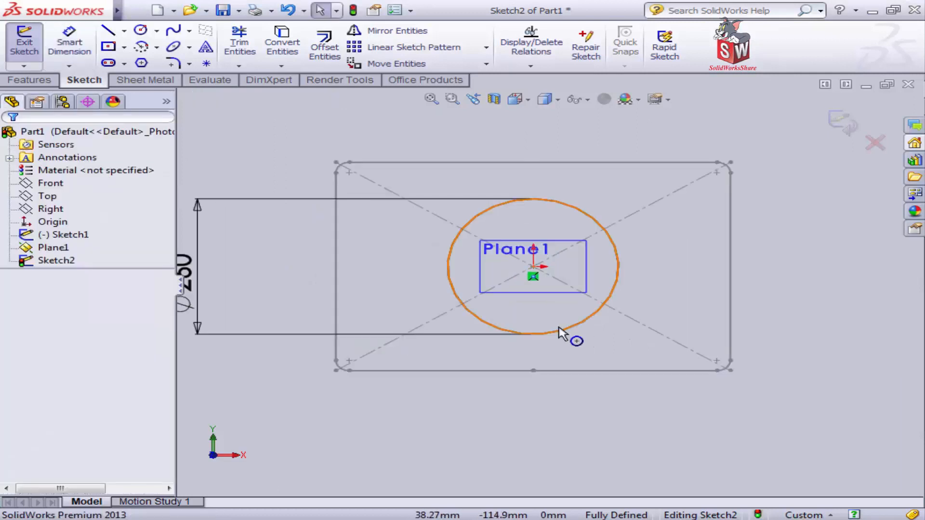
{"action": "left_click", "coordinate": [141, 30]}
{"action": "scroll", "coordinate": [532, 342], "scroll_direction": "down", "scroll_amount": 2}
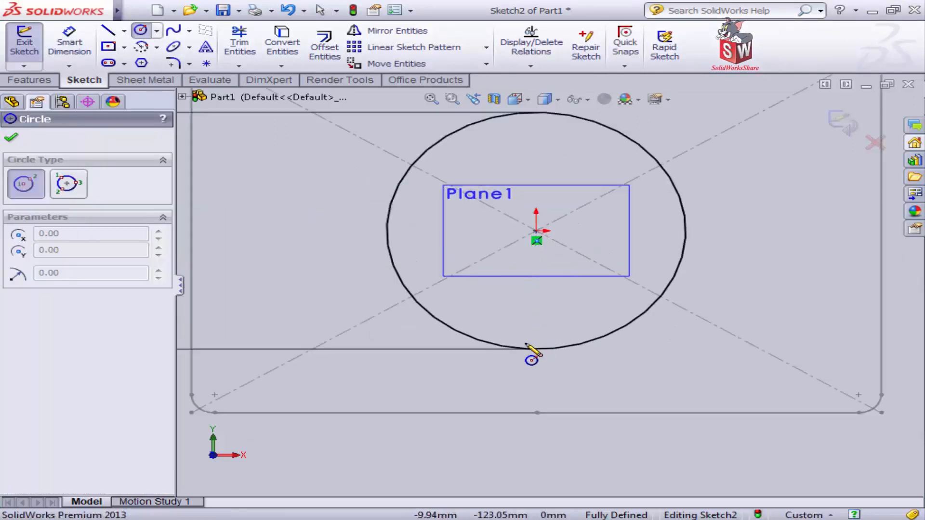
{"action": "left_click", "coordinate": [537, 348]}
{"action": "left_click", "coordinate": [544, 356]}
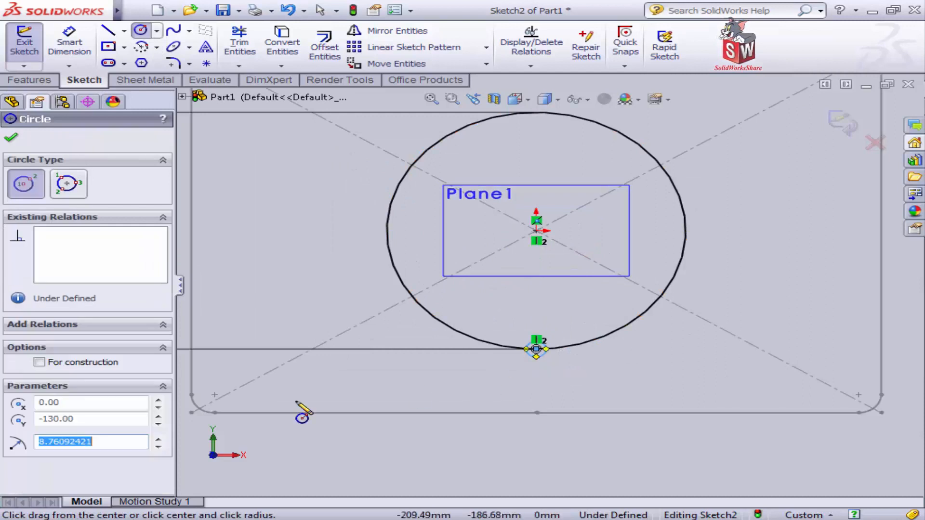
{"action": "type", "text": "0.50"}
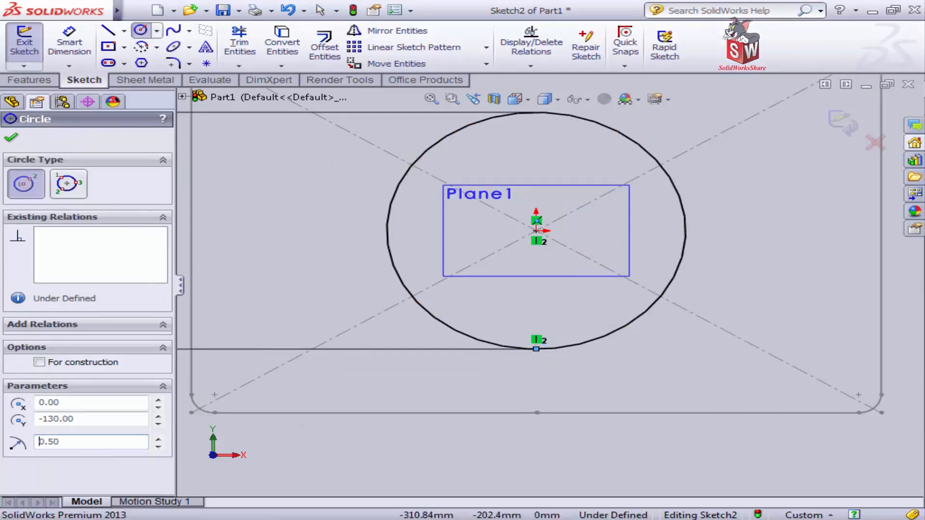
Trim away the small circle and the short arc inside it to split the 260 mm circle at its lowest point, and exit the sketch.
{"action": "left_click", "coordinate": [10, 137]}
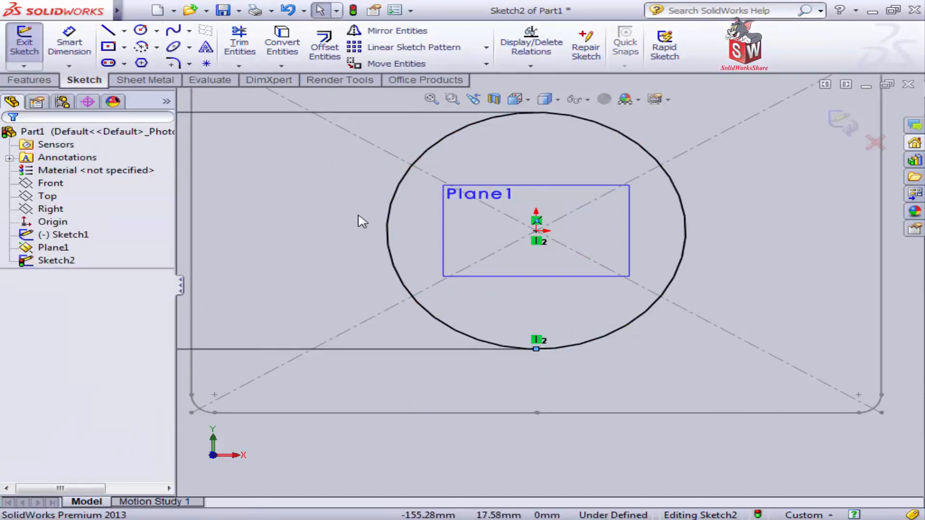
{"action": "left_click", "coordinate": [250, 64]}
{"action": "scroll", "coordinate": [545, 345], "scroll_direction": "down", "scroll_amount": 6}
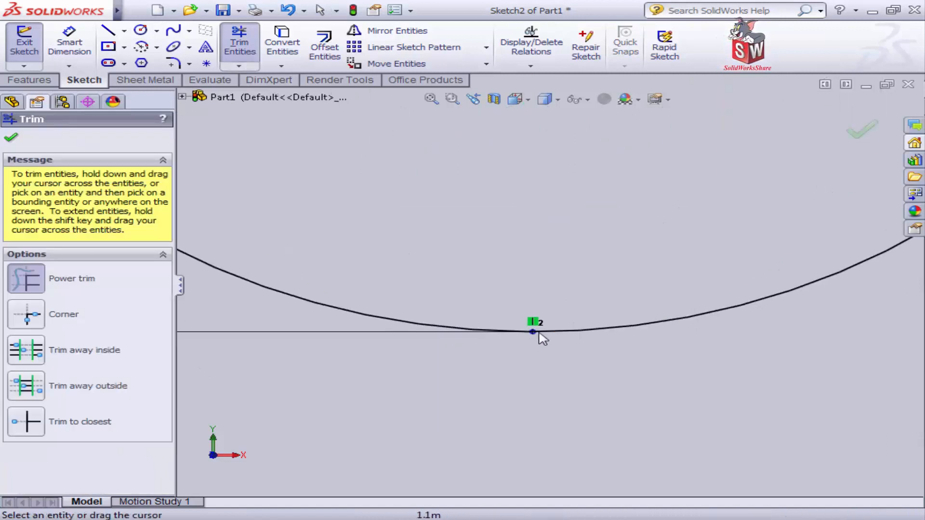
{"action": "scroll", "coordinate": [527, 330], "scroll_direction": "down", "scroll_amount": 5}
{"action": "left_click_drag", "start_coordinate": [527, 192], "coordinate": [543, 280]}
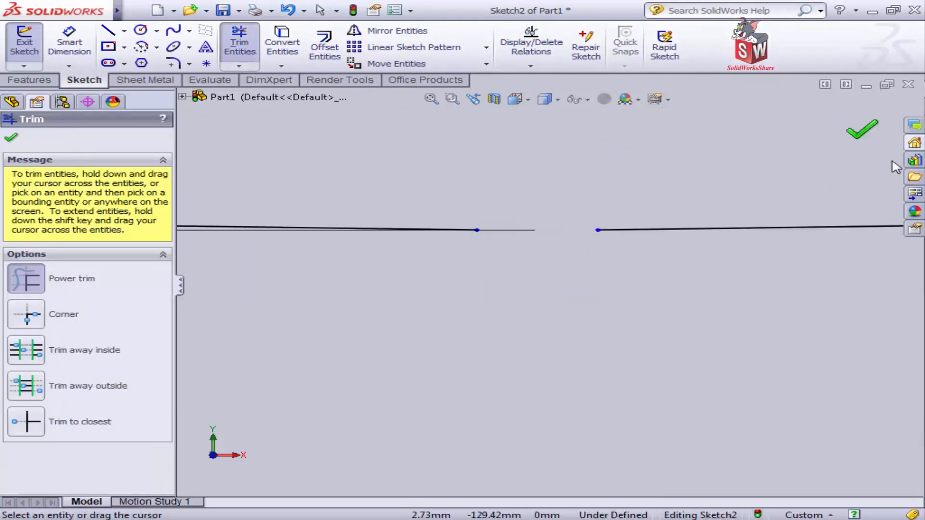
{"action": "left_click", "coordinate": [863, 138]}
{"action": "scroll", "coordinate": [746, 279], "scroll_direction": "up", "scroll_amount": 8}
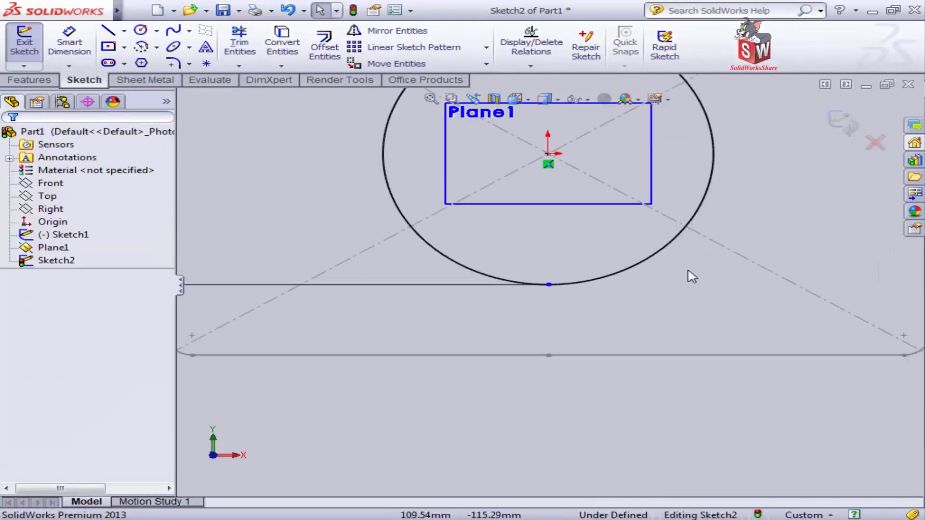
{"action": "left_click", "coordinate": [841, 123]}
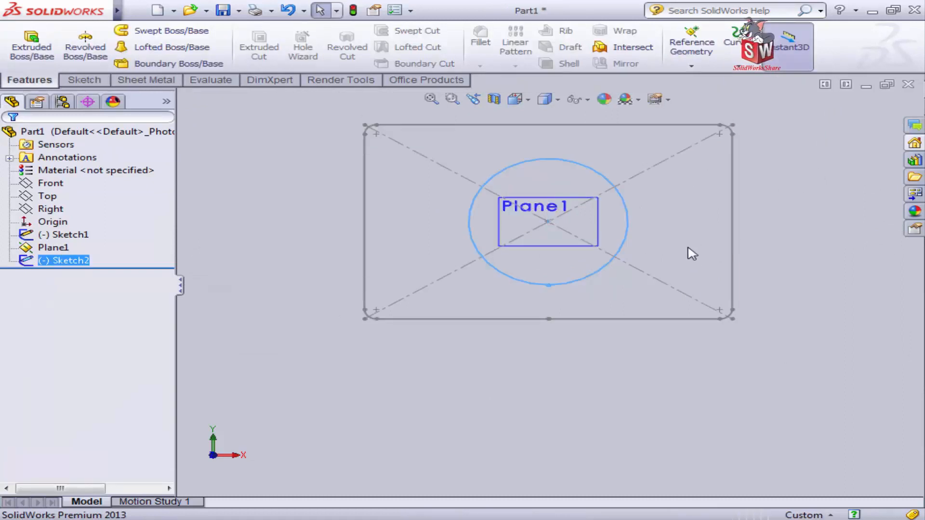
Hide the offset reference plane that carries the circle sketch.
{"action": "middle_click_drag", "start_coordinate": [549, 289], "coordinate": [572, 186]}
{"action": "right_click", "coordinate": [593, 164]}
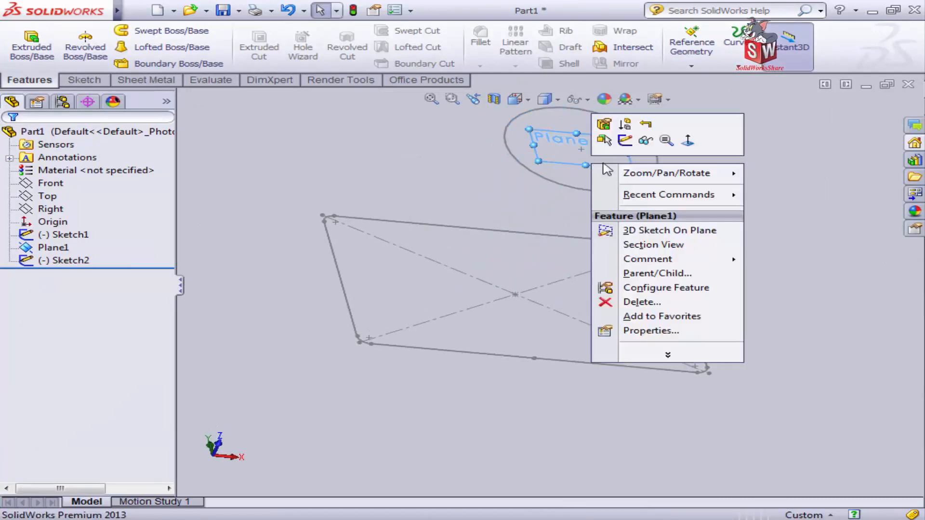
{"action": "left_click", "coordinate": [645, 144]}
{"action": "mouse_move", "coordinate": [735, 185]}
{"action": "middle_mouse_down"}
{"action": "mouse_move", "coordinate": [692, 275]}
{"action": "mouse_move", "coordinate": [571, 267]}
{"action": "mouse_move", "coordinate": [579, 274]}
{"action": "middle_mouse_up"}
{"action": "scroll", "coordinate": [579, 278], "scroll_direction": "up", "scroll_amount": 3}
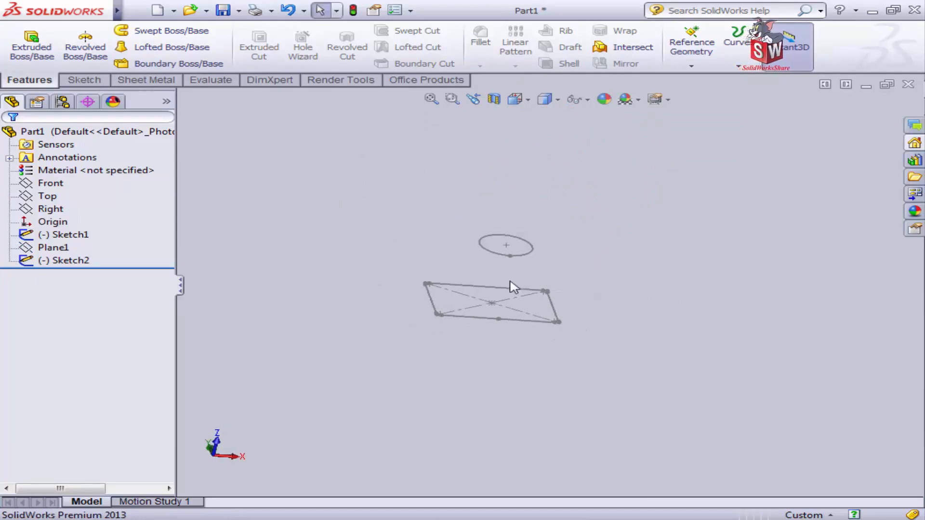
Create a sheet-metal Lofted Bend between the split circle and the split rounded rectangle, picking both profiles near their gaps.
{"action": "left_click", "coordinate": [159, 83]}
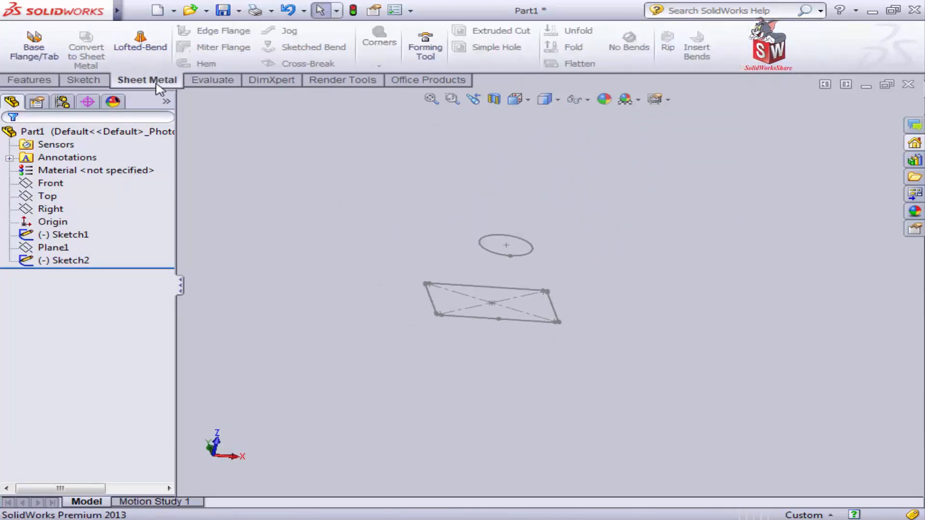
{"action": "left_click", "coordinate": [151, 50]}
{"action": "scroll", "coordinate": [407, 297], "scroll_direction": "down", "scroll_amount": 3}
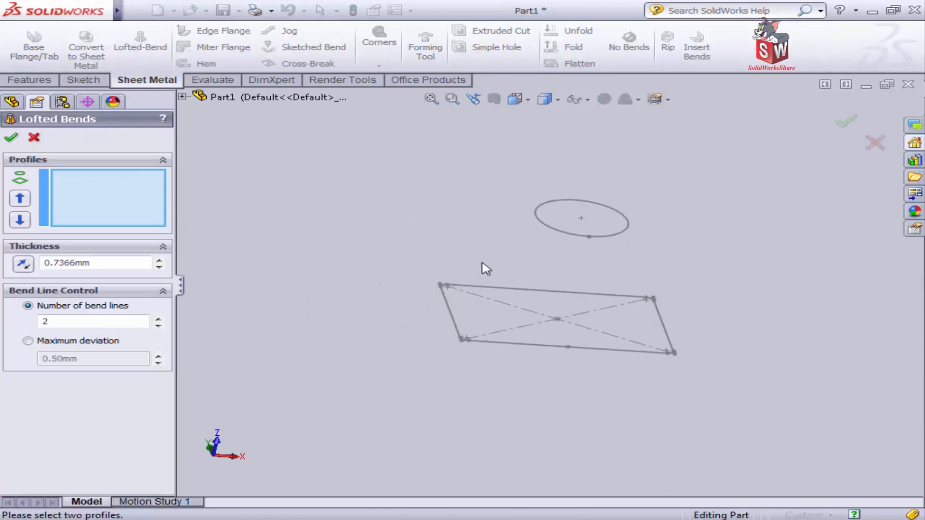
{"action": "left_click", "coordinate": [573, 236]}
{"action": "left_click", "coordinate": [524, 344]}
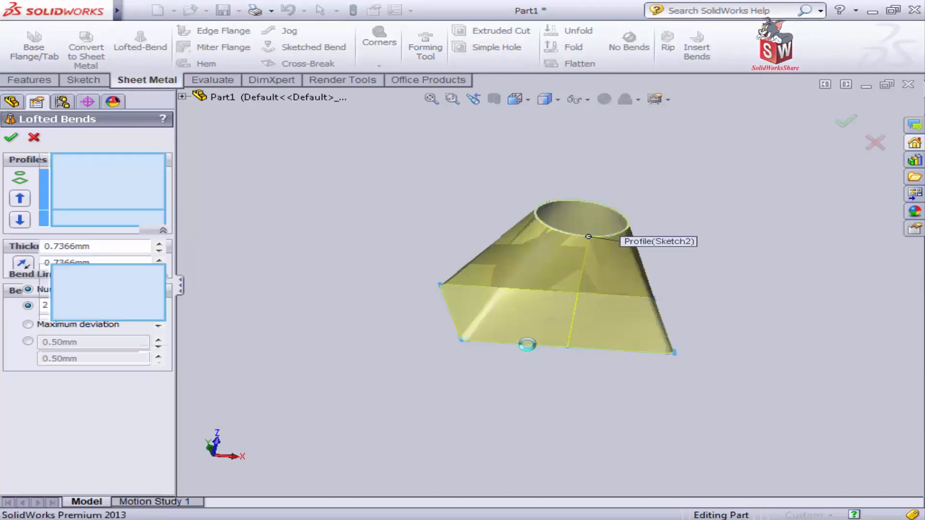
{"action": "scroll", "coordinate": [670, 280], "scroll_direction": "down", "scroll_amount": 1}
{"action": "middle_click_drag", "start_coordinate": [671, 280], "coordinate": [684, 285]}
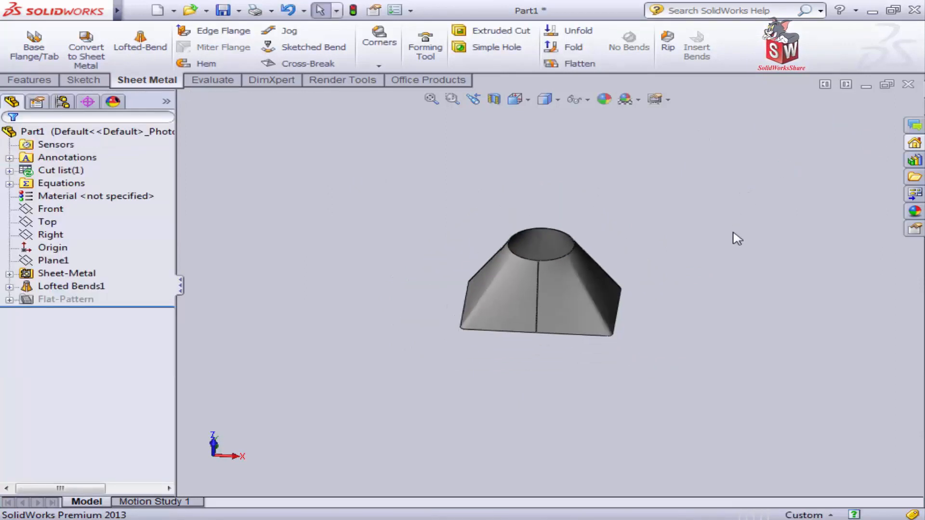
Flatten the lofted sheet-metal transition into its flat pattern.
{"action": "middle_click_drag", "start_coordinate": [733, 236], "coordinate": [652, 289]}
{"action": "scroll", "coordinate": [653, 289], "scroll_direction": "down", "scroll_amount": 3}
{"action": "scroll", "coordinate": [501, 312], "scroll_direction": "down", "scroll_amount": 3}
{"action": "middle_click_drag", "start_coordinate": [502, 312], "coordinate": [515, 275]}
{"action": "scroll", "coordinate": [491, 293], "scroll_direction": "up", "scroll_amount": 2}
{"action": "scroll", "coordinate": [515, 275], "scroll_direction": "down", "scroll_amount": 2}
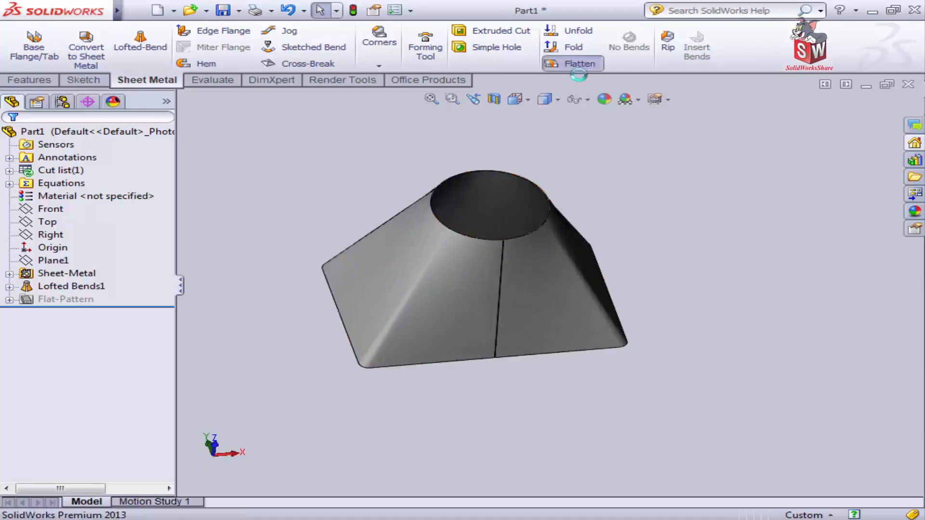
{"action": "left_click", "coordinate": [576, 66]}
Examine the flat pattern face-on, including its outer outline and the curved inner edge.
{"action": "middle_click_drag", "start_coordinate": [570, 265], "coordinate": [543, 252]}
{"action": "scroll", "coordinate": [458, 289], "scroll_direction": "down", "scroll_amount": 2}
{"action": "left_click", "coordinate": [442, 284]}
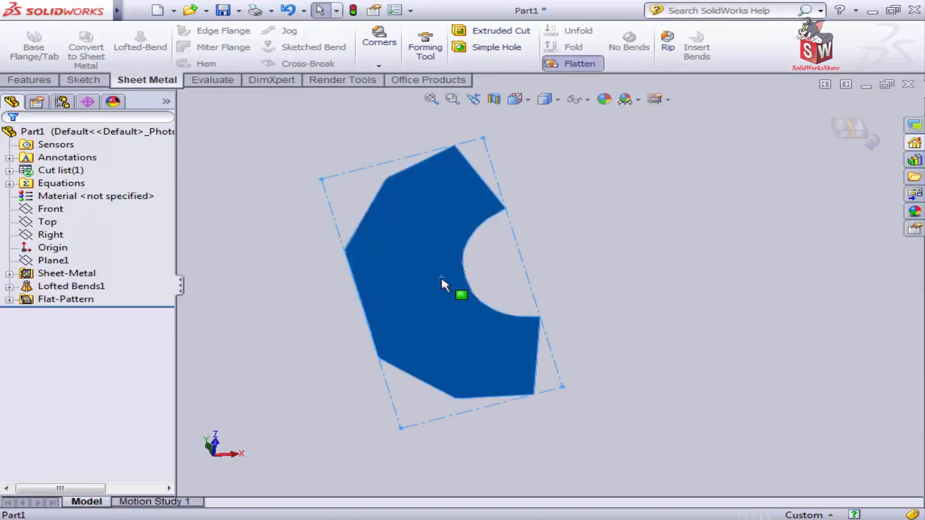
{"action": "key", "text": "ctrl+8"}
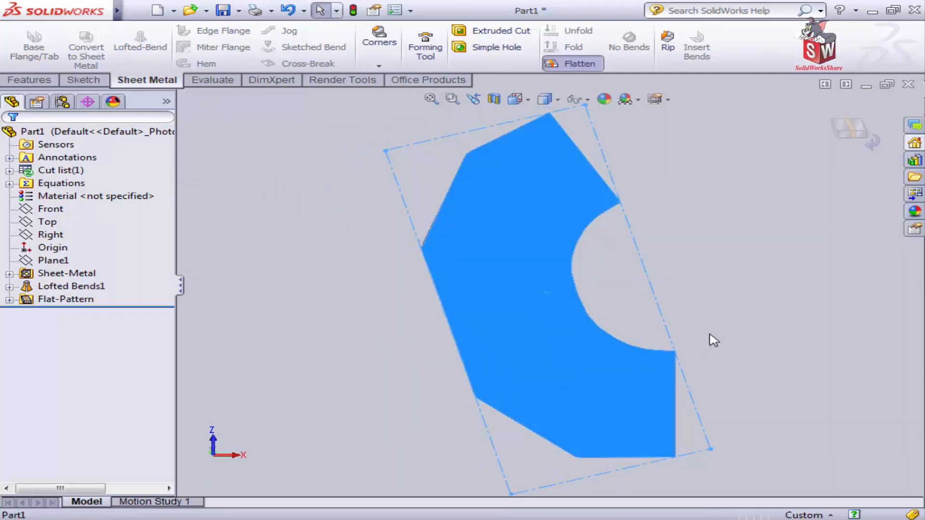
{"action": "left_click", "coordinate": [704, 322]}
{"action": "key", "text": "f"}
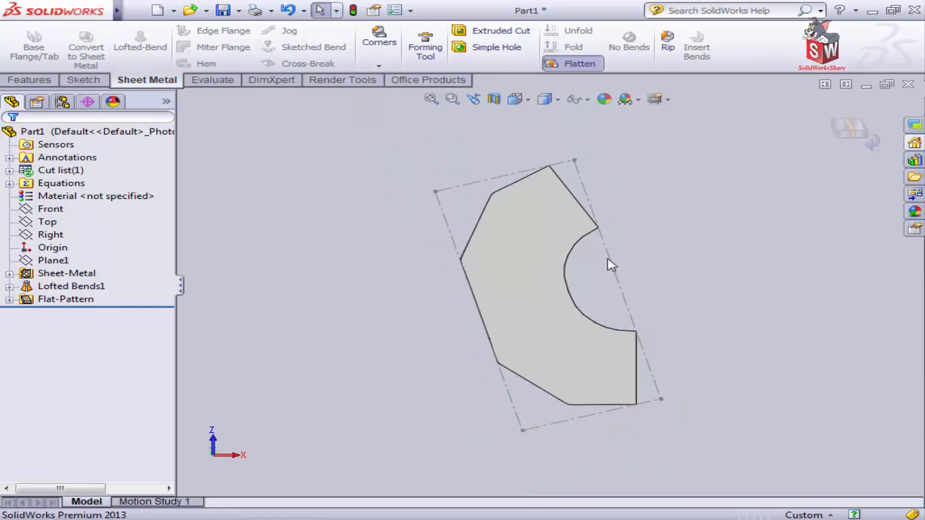
{"action": "left_click", "coordinate": [578, 308]}
{"action": "left_click", "coordinate": [727, 303]}
{"action": "scroll", "coordinate": [695, 378], "scroll_direction": "down", "scroll_amount": 2}
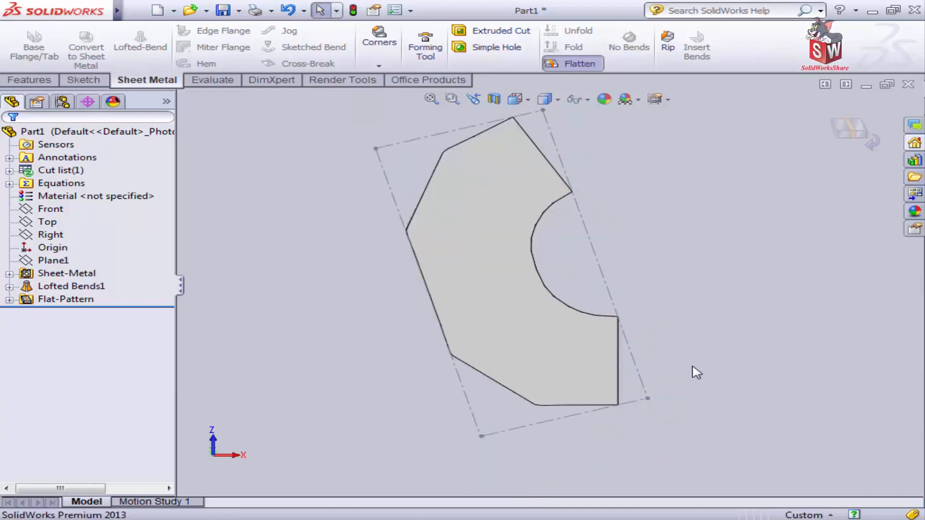
{"action": "left_click", "coordinate": [438, 274]}
{"action": "left_click", "coordinate": [332, 261]}
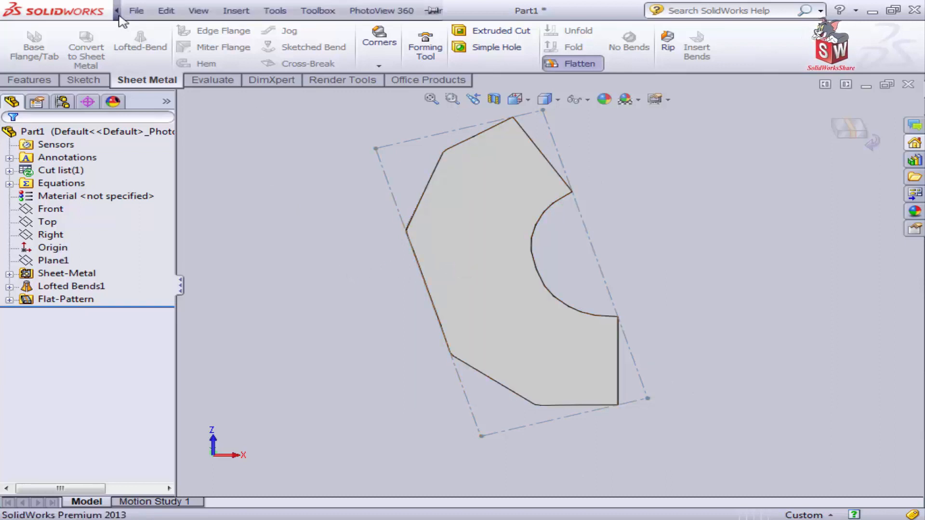
Save the flat pattern in DXF format under the name "Rectangular to Round duct transition 1".
{"action": "left_click", "coordinate": [136, 11]}
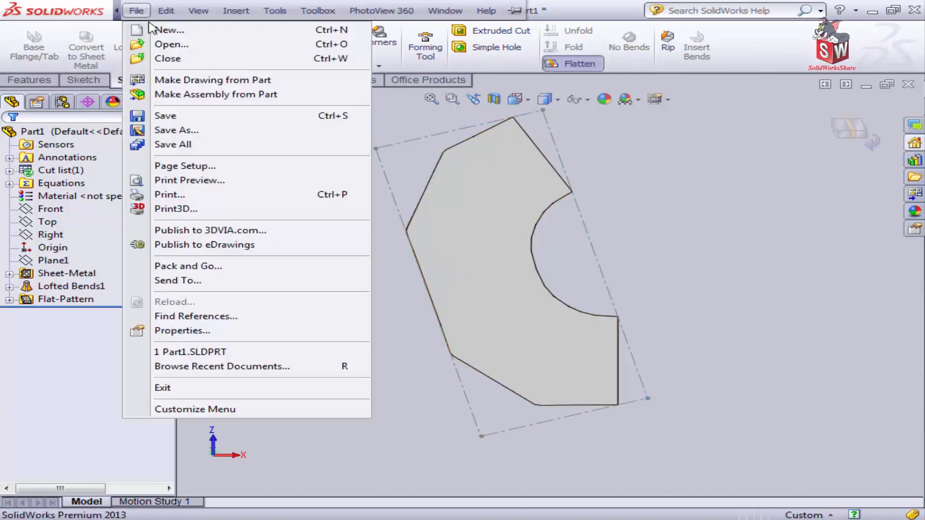
{"action": "left_click", "coordinate": [176, 130]}
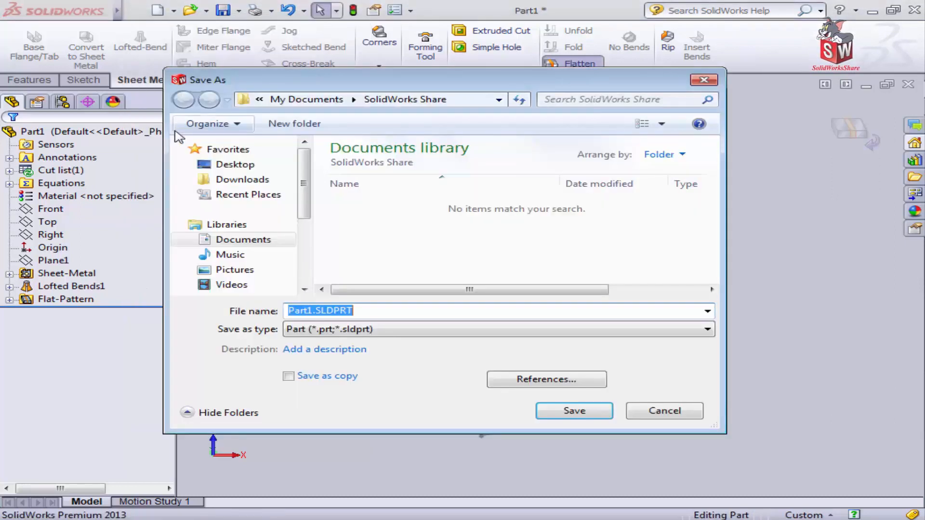
{"action": "left_click", "coordinate": [375, 330]}
{"action": "left_click", "coordinate": [347, 293]}
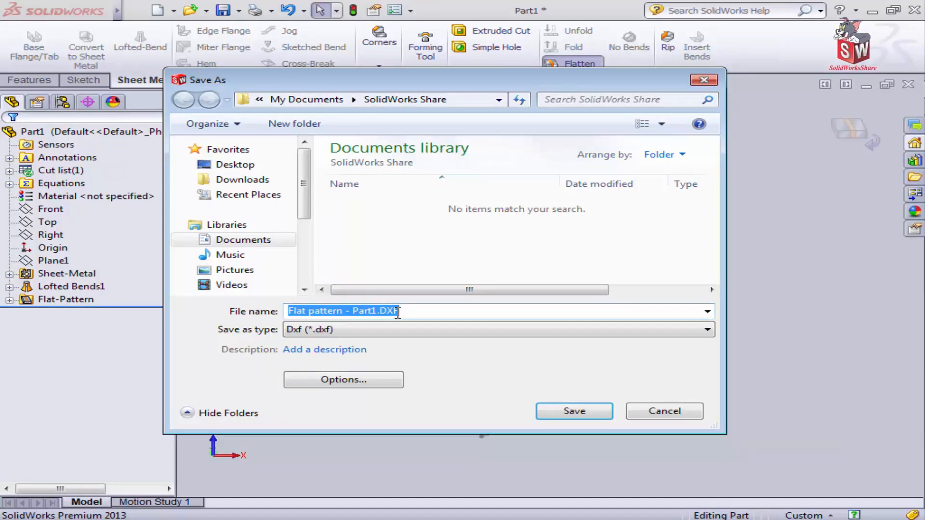
{"action": "type", "text": "R"}
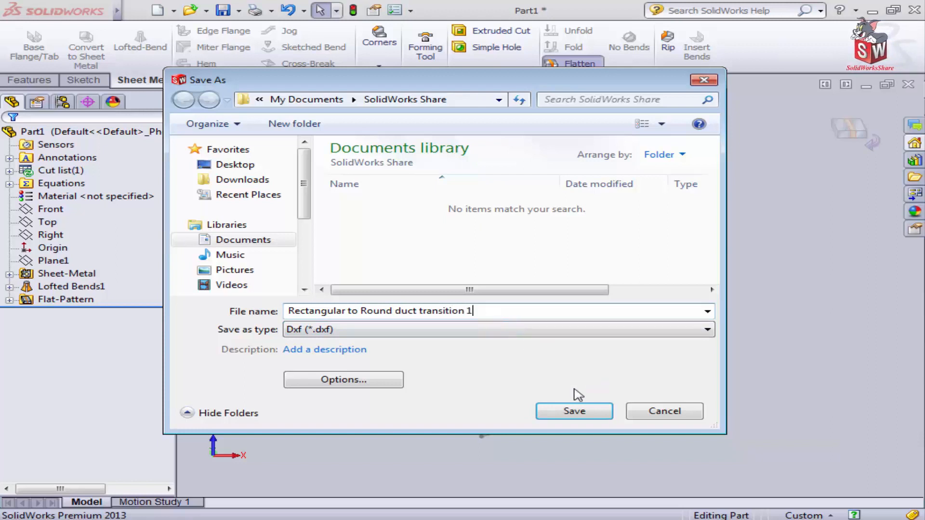
{"action": "left_click", "coordinate": [574, 412]}
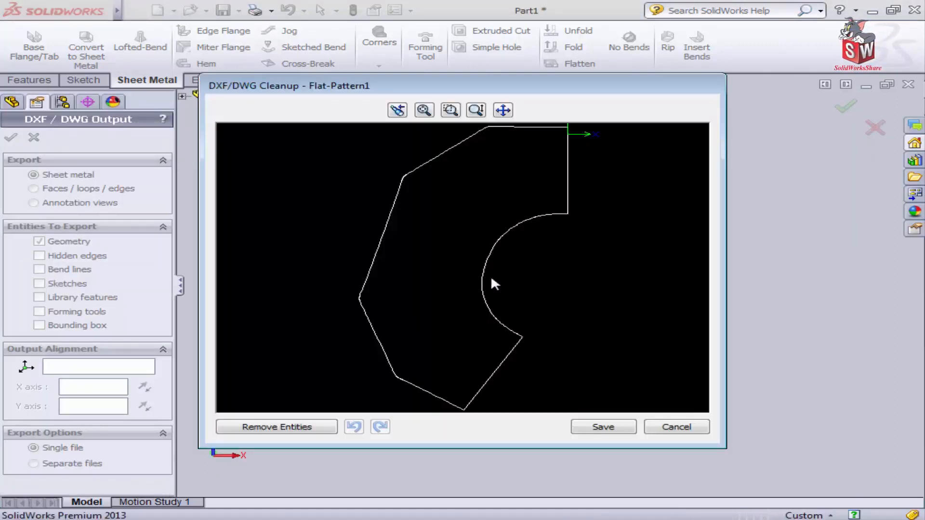
Check the flat-pattern outline in the DXF/DWG cleanup preview and save the export.
{"action": "scroll", "coordinate": [506, 276], "scroll_direction": "down", "scroll_amount": 1}
{"action": "scroll", "coordinate": [542, 231], "scroll_direction": "down", "scroll_amount": 4}
{"action": "scroll", "coordinate": [547, 227], "scroll_direction": "up", "scroll_amount": 3}
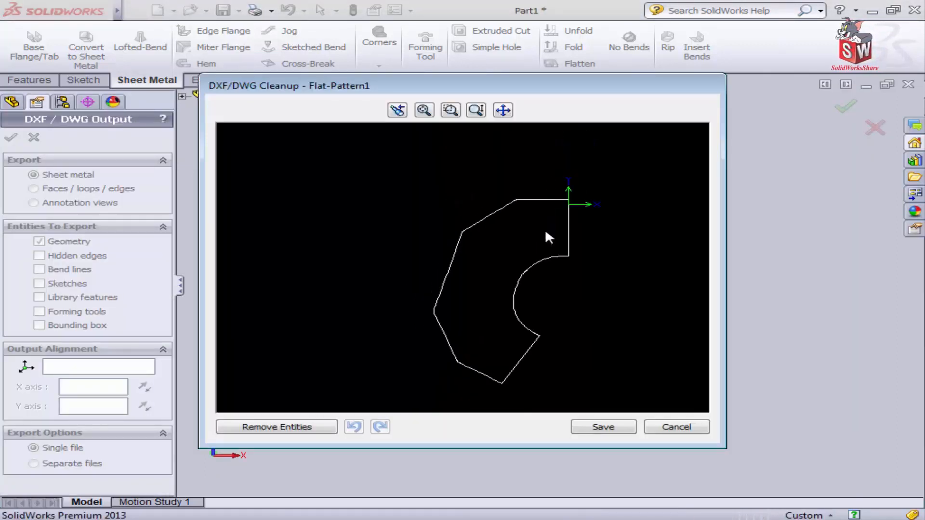
{"action": "scroll", "coordinate": [546, 233], "scroll_direction": "down", "scroll_amount": 1}
{"action": "scroll", "coordinate": [657, 375], "scroll_direction": "up", "scroll_amount": 2}
{"action": "scroll", "coordinate": [659, 375], "scroll_direction": "down", "scroll_amount": 2}
{"action": "scroll", "coordinate": [659, 372], "scroll_direction": "down", "scroll_amount": 3}
{"action": "scroll", "coordinate": [675, 270], "scroll_direction": "up", "scroll_amount": 2}
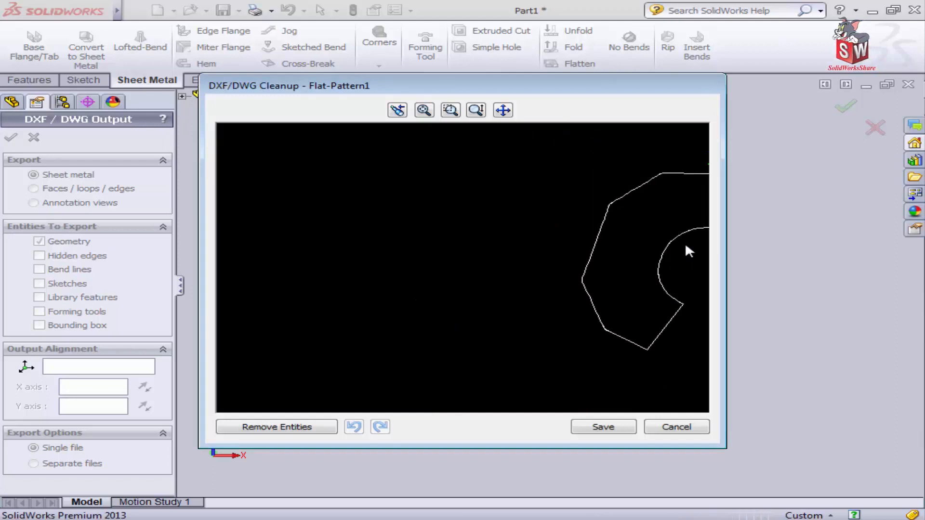
{"action": "left_click", "coordinate": [420, 114]}
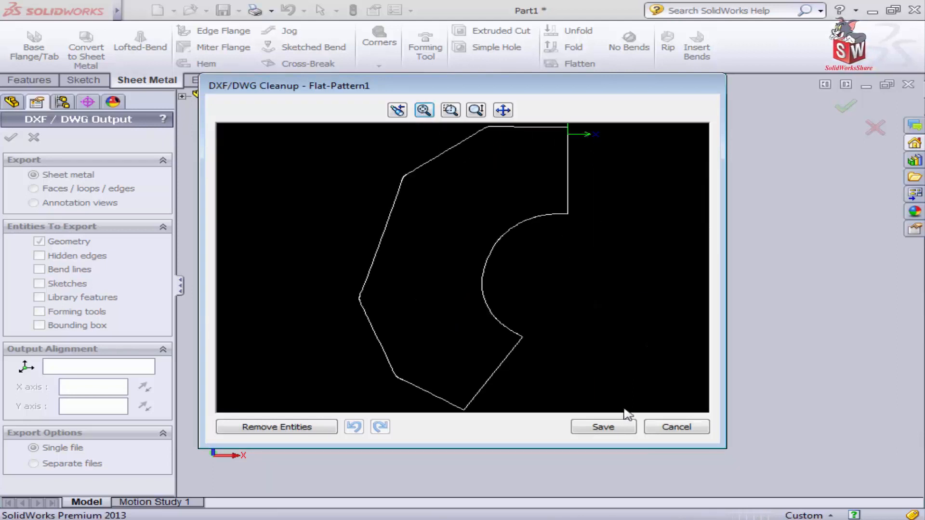
{"action": "left_click", "coordinate": [611, 428]}
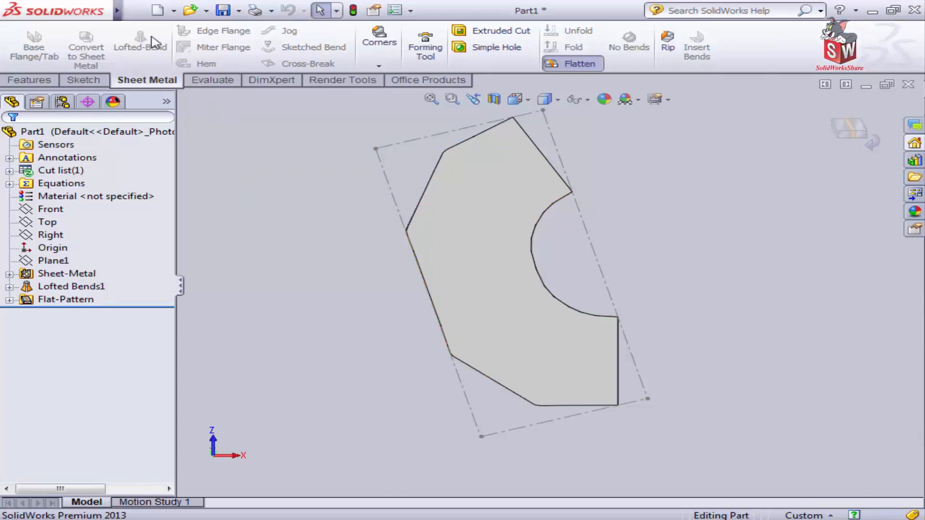
Exit the flat pattern to return the transition to its folded shape.
{"action": "left_click", "coordinate": [852, 134]}
{"action": "scroll", "coordinate": [581, 357], "scroll_direction": "up", "scroll_amount": 3}
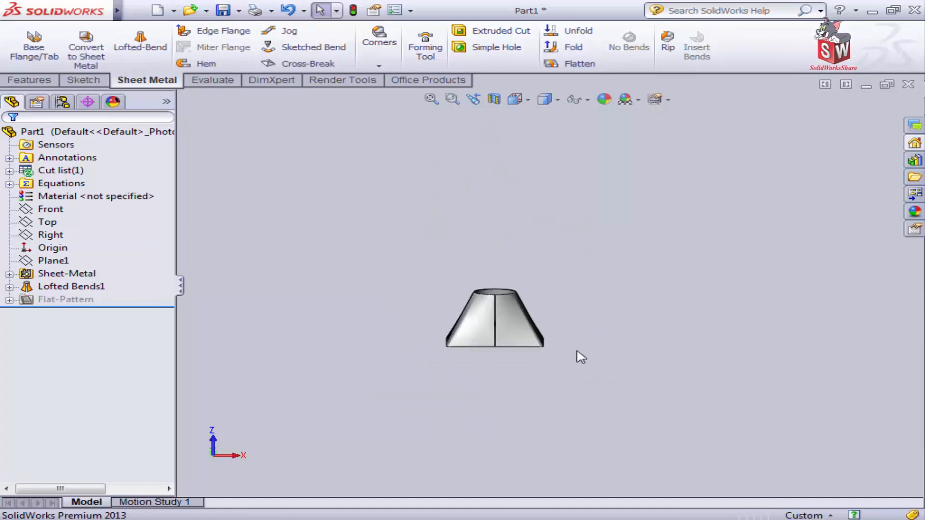
{"action": "mouse_move", "coordinate": [581, 357]}
{"action": "middle_mouse_down"}
{"action": "mouse_move", "coordinate": [593, 403]}
{"action": "mouse_move", "coordinate": [525, 331]}
{"action": "mouse_move", "coordinate": [559, 364]}
{"action": "mouse_move", "coordinate": [589, 370]}
{"action": "mouse_move", "coordinate": [579, 361]}
{"action": "middle_mouse_up"}
{"action": "scroll", "coordinate": [559, 364], "scroll_direction": "up", "scroll_amount": 3}
{"action": "middle_click_drag", "start_coordinate": [453, 288], "coordinate": [487, 270]}
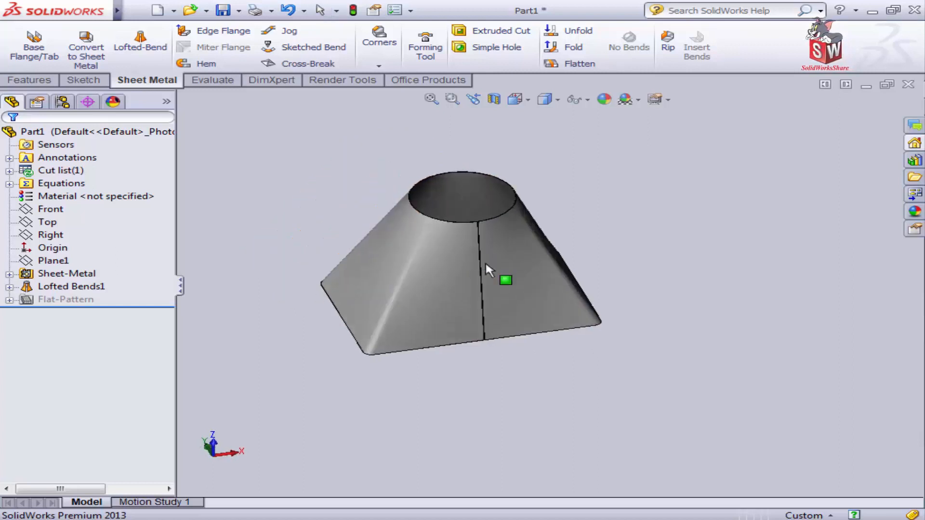
Save the folded model as a part file named "Rectangular to Round duct transition".
{"action": "left_click", "coordinate": [136, 10]}
{"action": "left_click", "coordinate": [166, 116]}
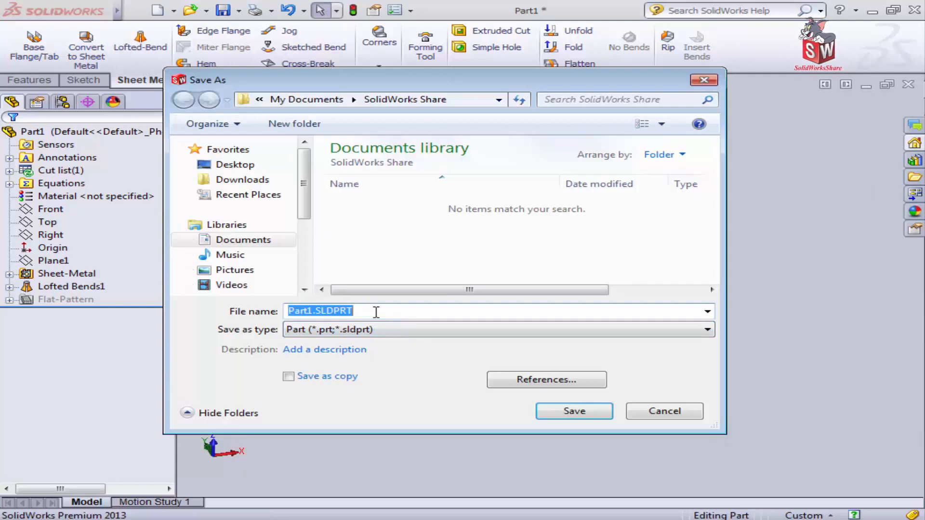
{"action": "type", "text": "R"}
{"action": "left_click", "coordinate": [408, 326]}
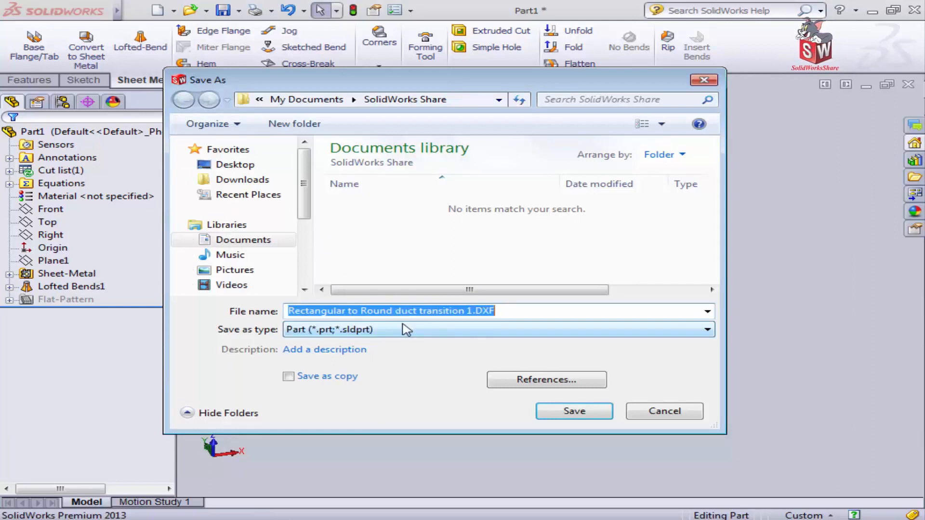
{"action": "left_click", "coordinate": [518, 314]}
{"action": "key", "text": "BackSpace"}
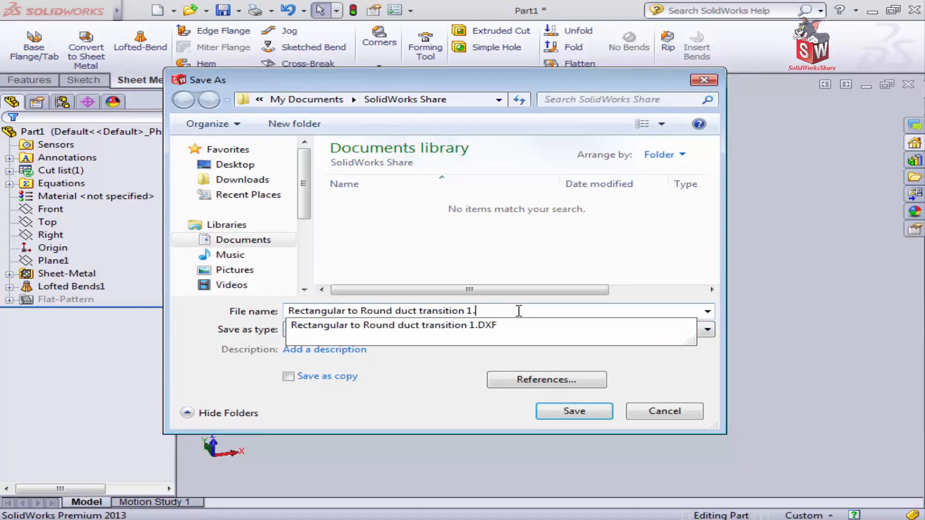
{"action": "key", "text": "BackSpace"}
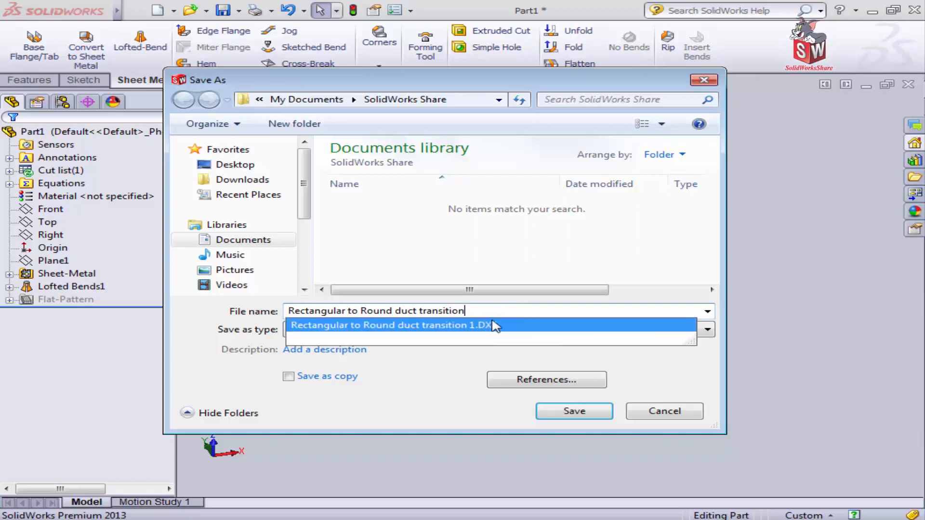
{"action": "left_click", "coordinate": [508, 350]}
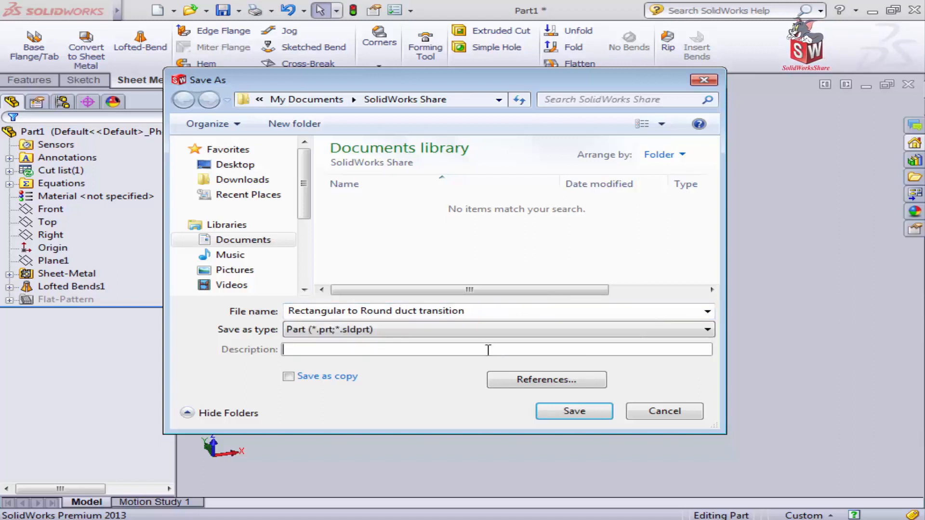
{"action": "left_click", "coordinate": [561, 414]}
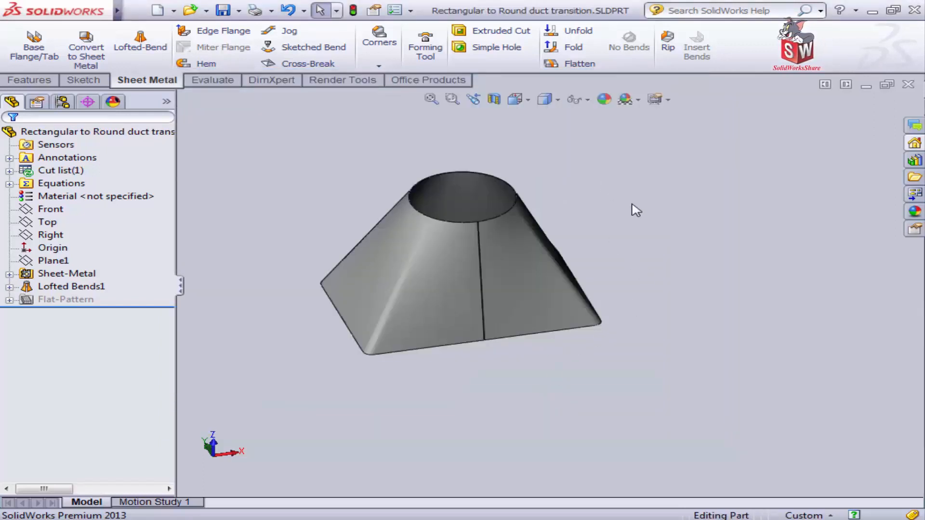
{"action": "middle_click_drag", "start_coordinate": [636, 211], "coordinate": [648, 232]}
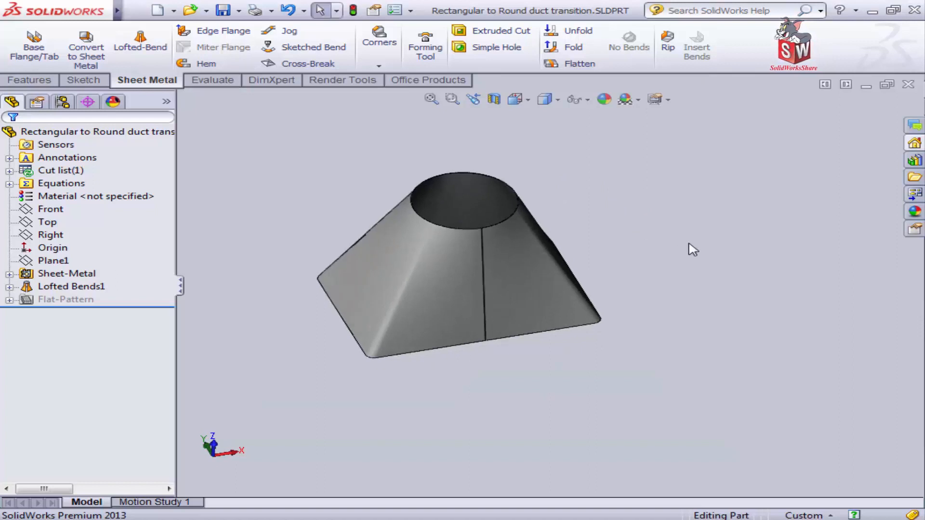
Copy the existing duct's rectangular profile, Sketch1, into a new sketch on the Front plane.
{"action": "left_click", "coordinate": [60, 210]}
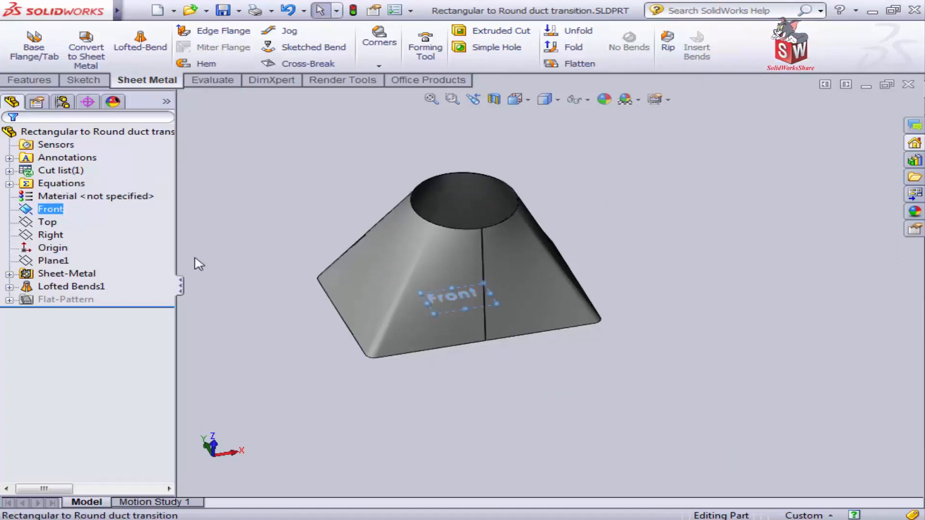
{"action": "scroll", "coordinate": [552, 383], "scroll_direction": "up", "scroll_amount": 2}
{"action": "scroll", "coordinate": [621, 318], "scroll_direction": "down", "scroll_amount": 1}
{"action": "right_click", "coordinate": [62, 210]}
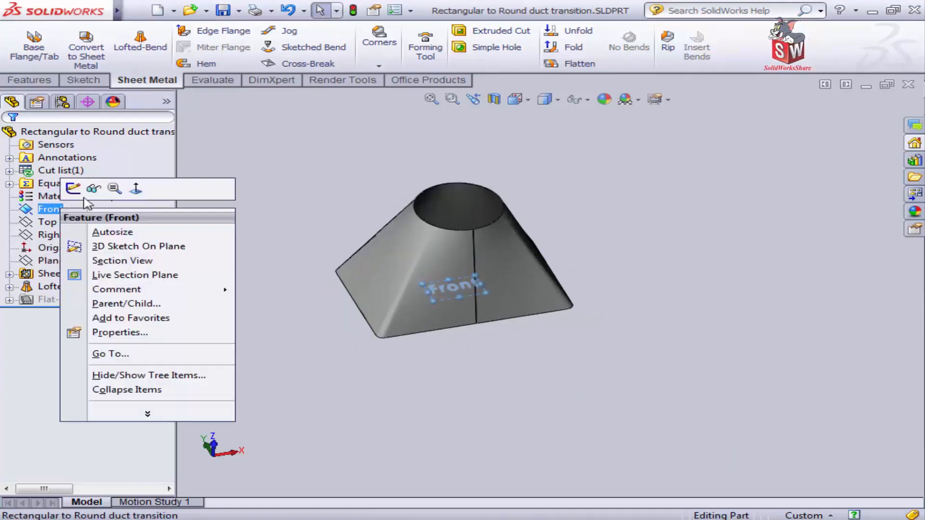
{"action": "left_click", "coordinate": [73, 189]}
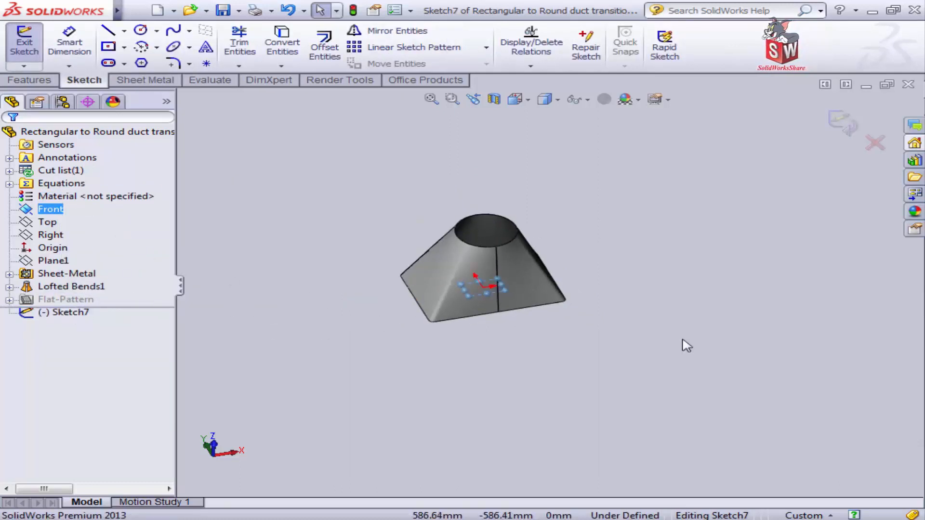
{"action": "scroll", "coordinate": [675, 289], "scroll_direction": "down", "scroll_amount": 2}
{"action": "left_click", "coordinate": [9, 287]}
{"action": "left_click", "coordinate": [80, 313]}
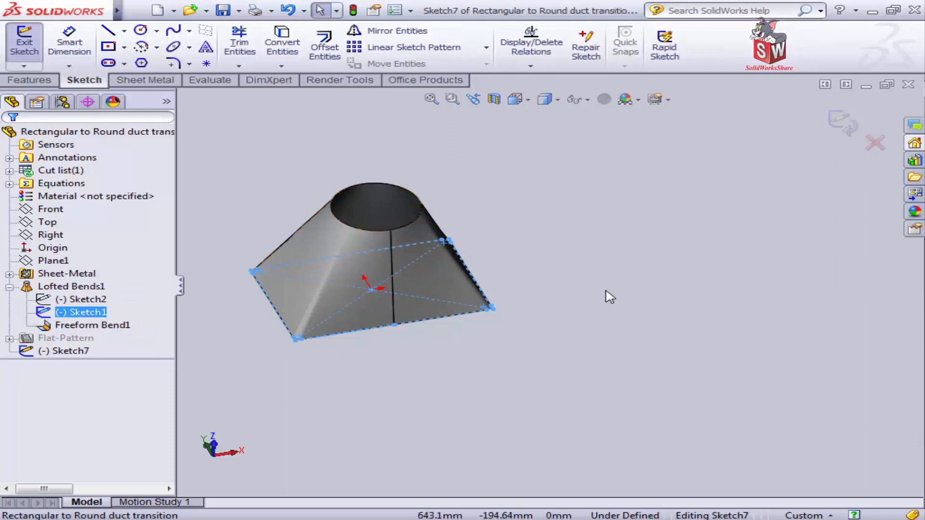
{"action": "key", "text": "ctrl+v"}
{"action": "key", "text": "ctrl+1"}
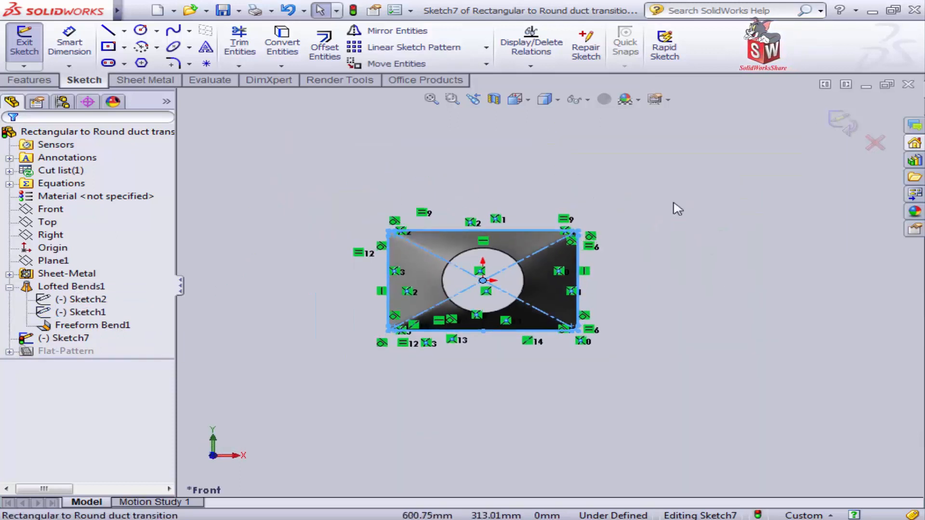
Move the copied rectangle from the origin to about 1352 mm along X, keeping its relations, and close the sketch.
{"action": "left_click", "coordinate": [397, 63]}
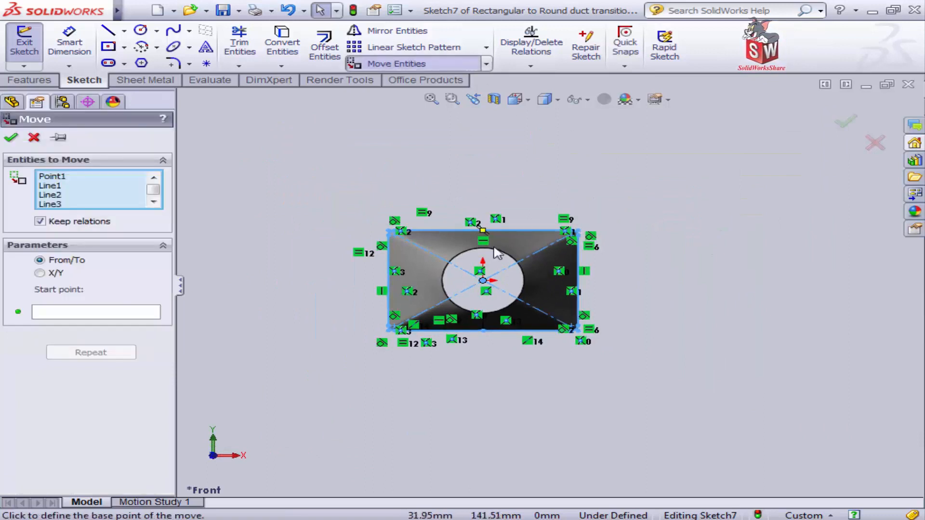
{"action": "left_click", "coordinate": [483, 280]}
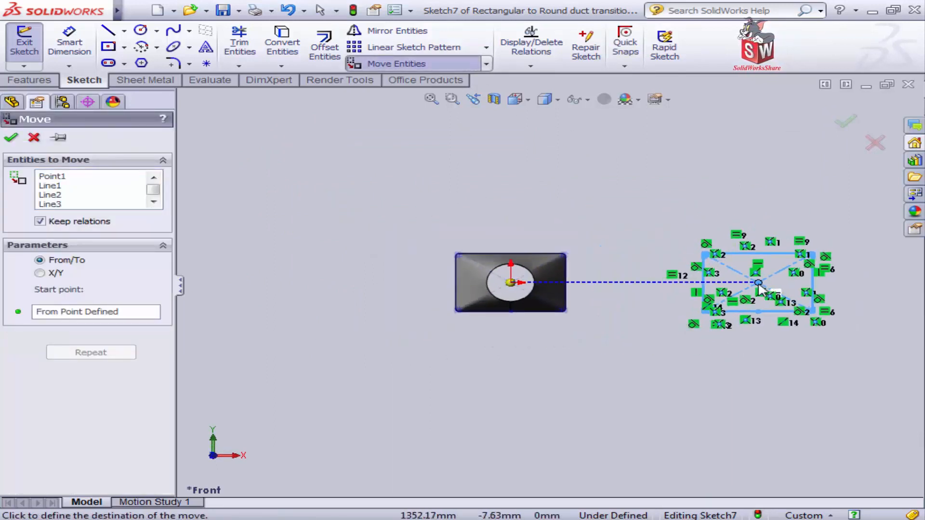
{"action": "left_click", "coordinate": [758, 283]}
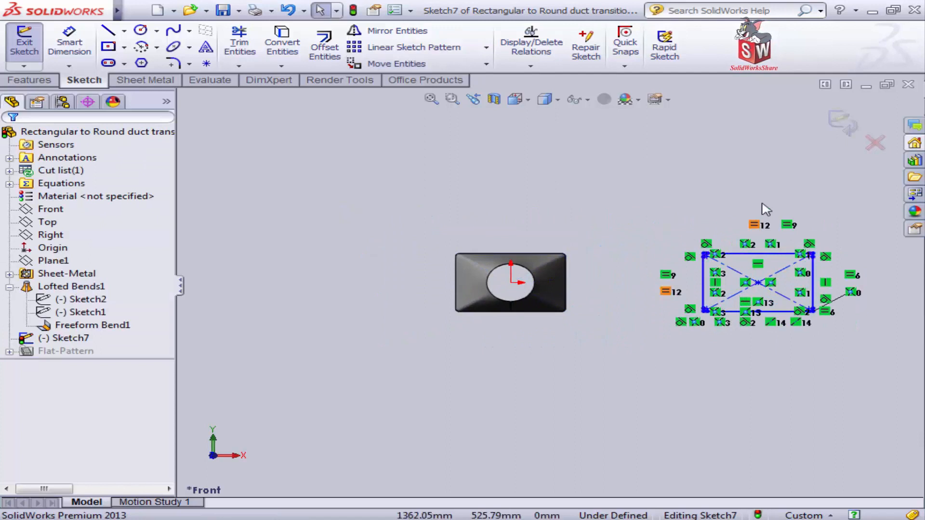
{"action": "left_click", "coordinate": [841, 127]}
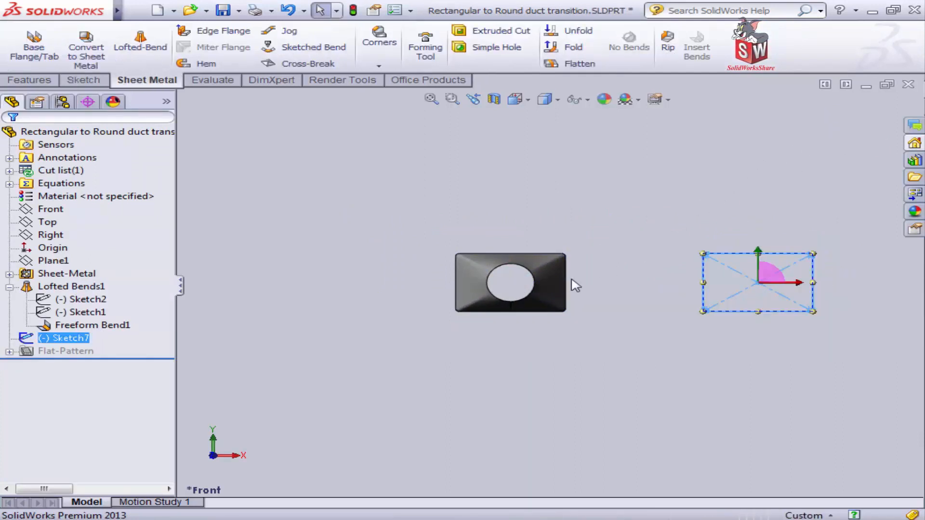
Copy the existing duct's circular profile, Sketch2, into a new sketch on Plane1.
{"action": "middle_click_drag", "start_coordinate": [506, 337], "coordinate": [347, 248]}
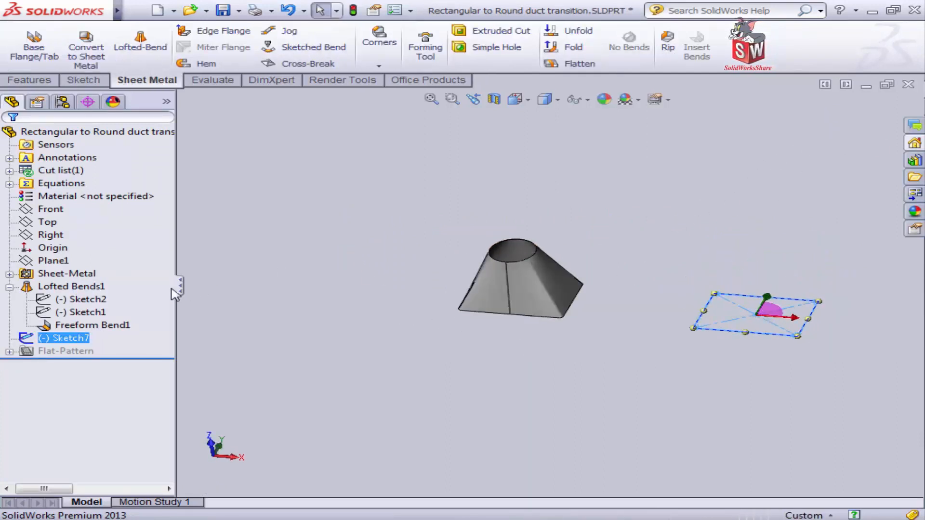
{"action": "left_click", "coordinate": [53, 260]}
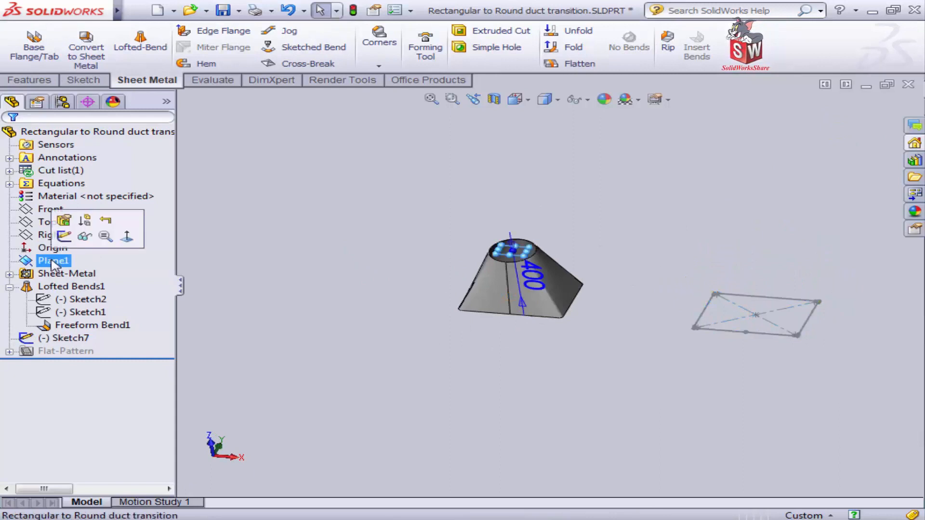
{"action": "left_click", "coordinate": [64, 237]}
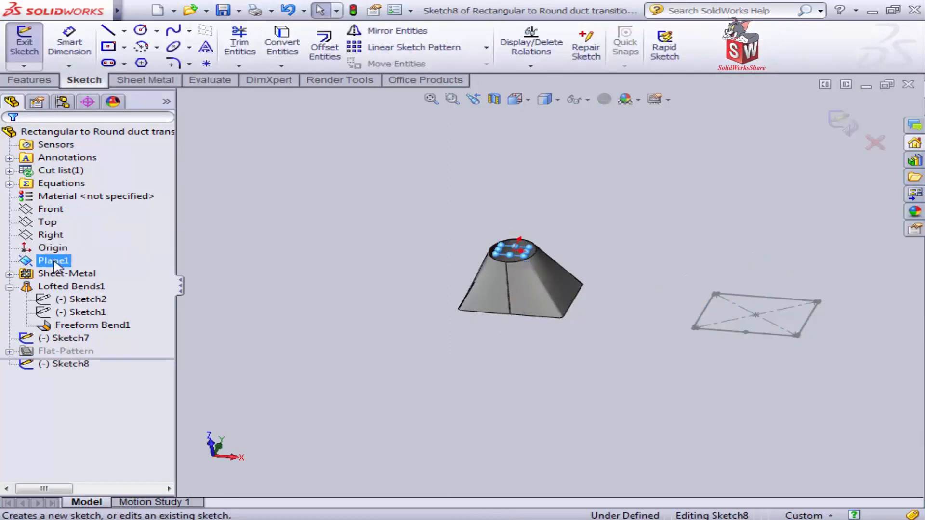
{"action": "right_click", "coordinate": [55, 263]}
{"action": "left_click", "coordinate": [128, 244]}
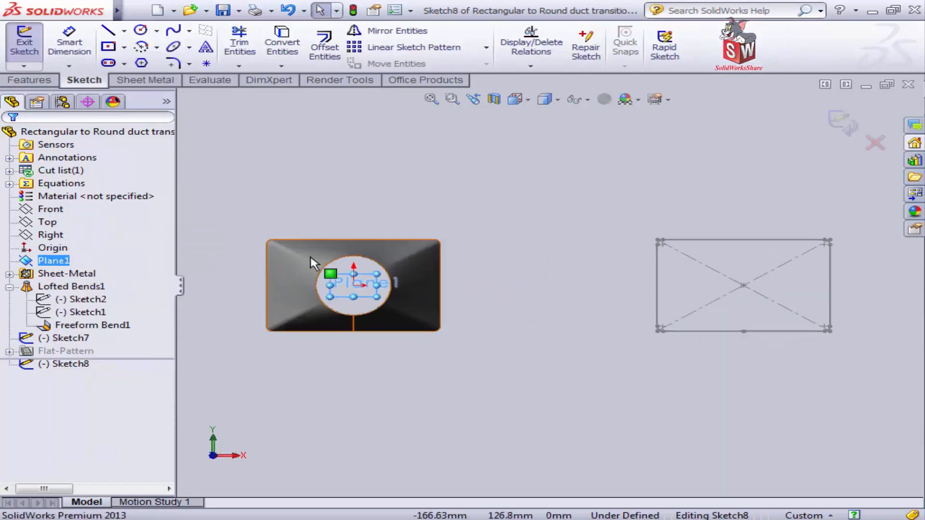
{"action": "left_click", "coordinate": [80, 299]}
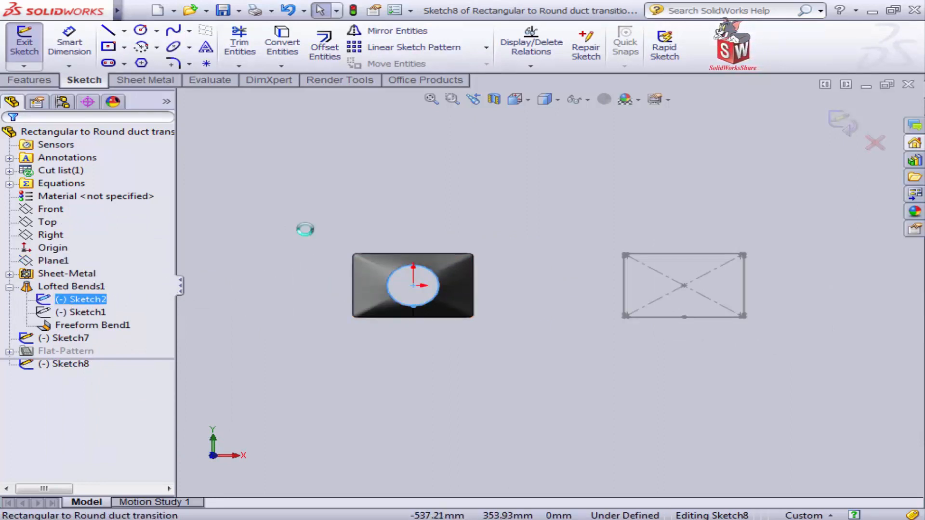
Move the copied circle beside the copied rectangle, about 453 mm along X and 53 mm below the rectangle's centre.
{"action": "left_click", "coordinate": [396, 63]}
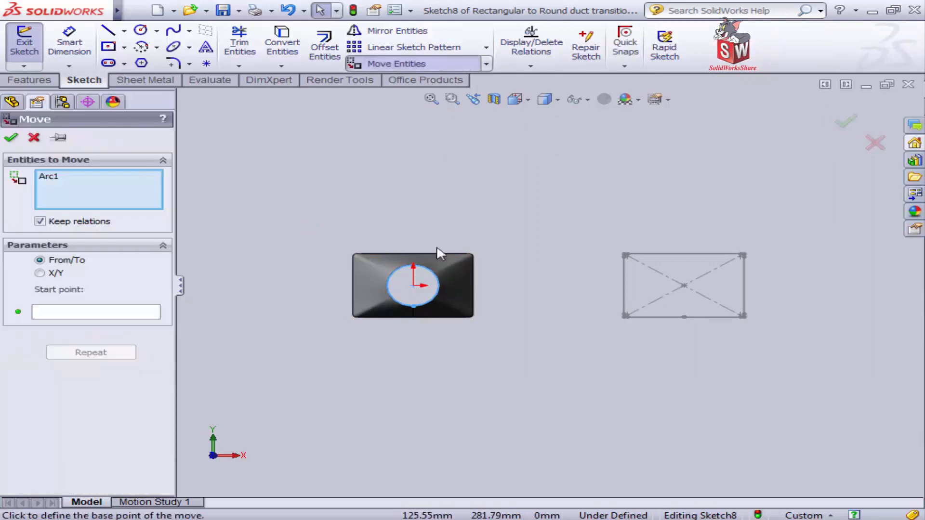
{"action": "left_click", "coordinate": [413, 285]}
{"action": "scroll", "coordinate": [723, 295], "scroll_direction": "up", "scroll_amount": 2}
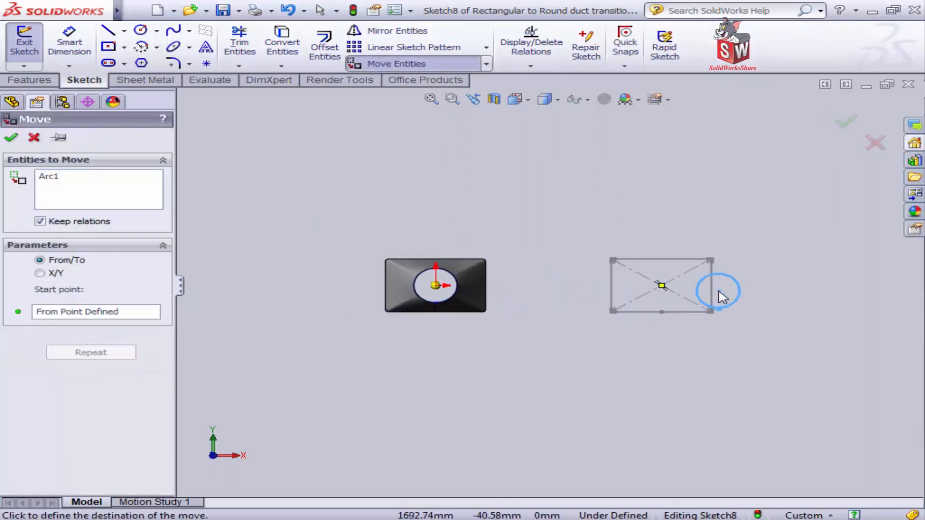
{"action": "scroll", "coordinate": [694, 294], "scroll_direction": "down", "scroll_amount": 6}
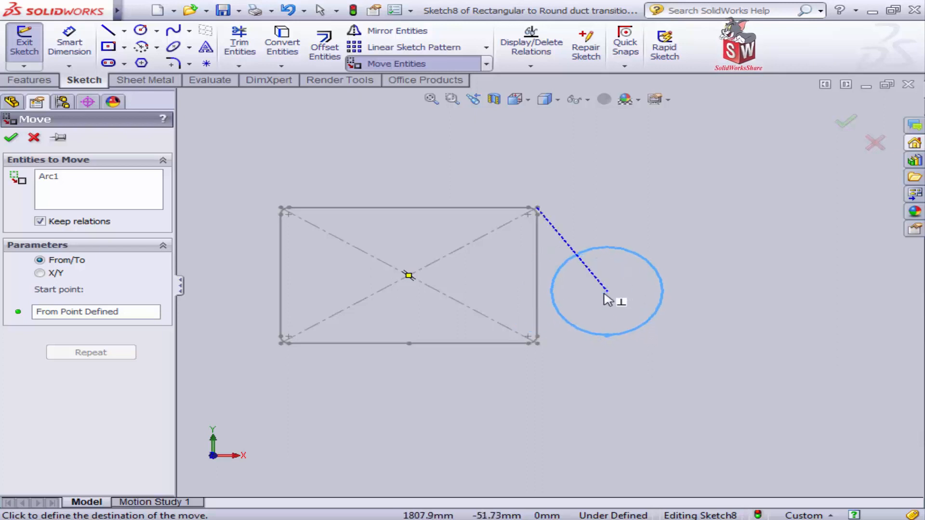
{"action": "scroll", "coordinate": [600, 296], "scroll_direction": "up", "scroll_amount": 1}
{"action": "scroll", "coordinate": [597, 296], "scroll_direction": "down", "scroll_amount": 1}
{"action": "scroll", "coordinate": [599, 296], "scroll_direction": "down", "scroll_amount": 1}
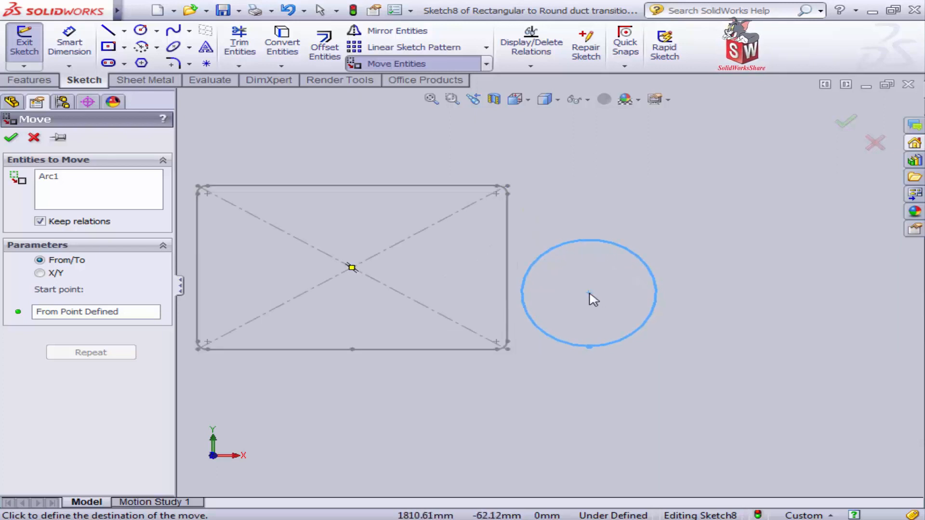
{"action": "left_click", "coordinate": [586, 290]}
{"action": "scroll", "coordinate": [648, 319], "scroll_direction": "up", "scroll_amount": 2}
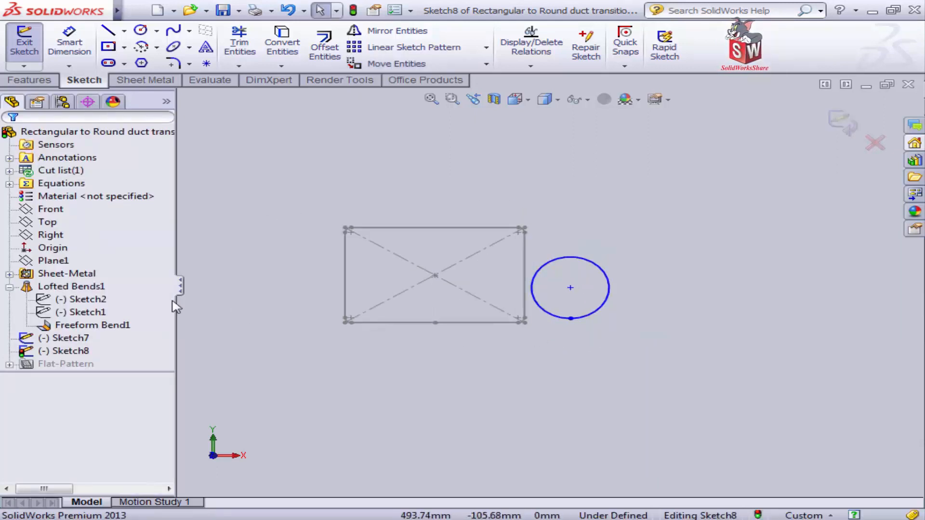
Dimension the horizontal distance between the rectangle's centre and the circle's centre as 400 mm.
{"action": "left_click", "coordinate": [69, 46]}
{"action": "scroll", "coordinate": [479, 320], "scroll_direction": "up", "scroll_amount": 1}
{"action": "scroll", "coordinate": [502, 284], "scroll_direction": "down", "scroll_amount": 1}
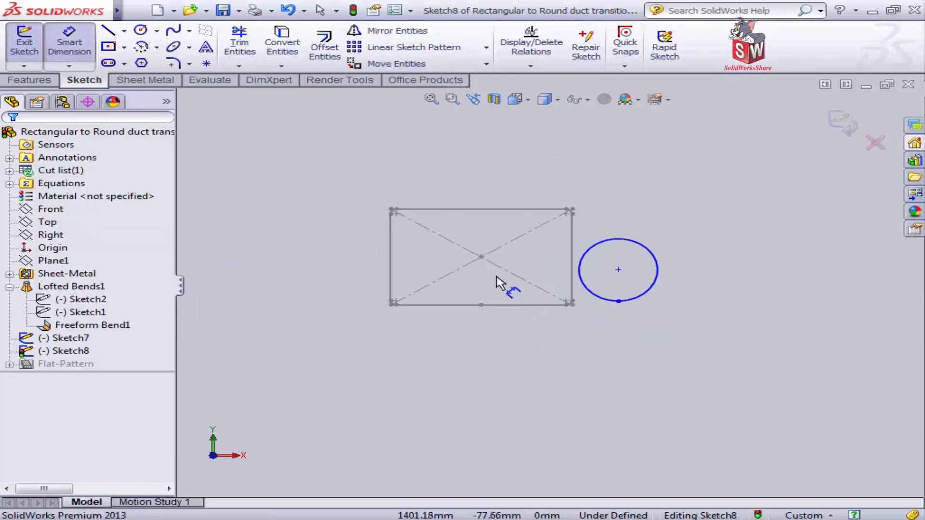
{"action": "left_click", "coordinate": [482, 258]}
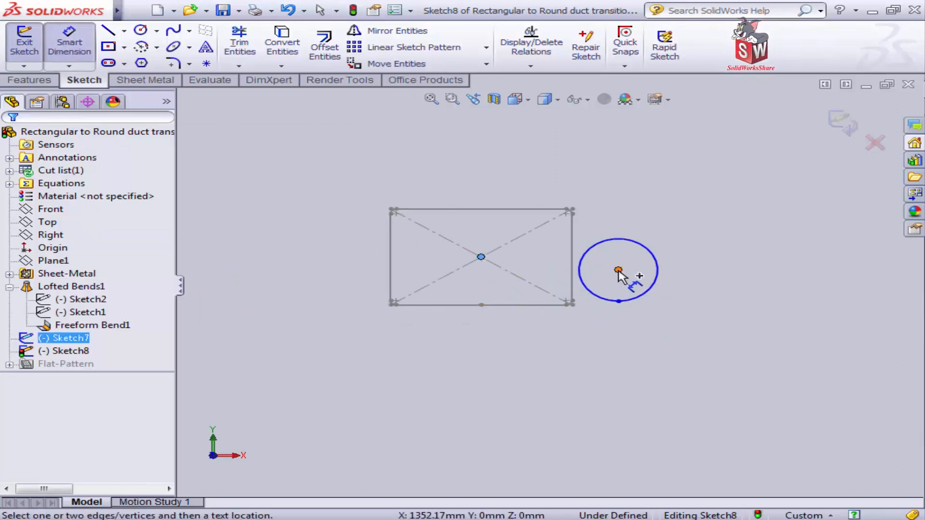
{"action": "left_click", "coordinate": [619, 271]}
{"action": "left_click", "coordinate": [602, 361]}
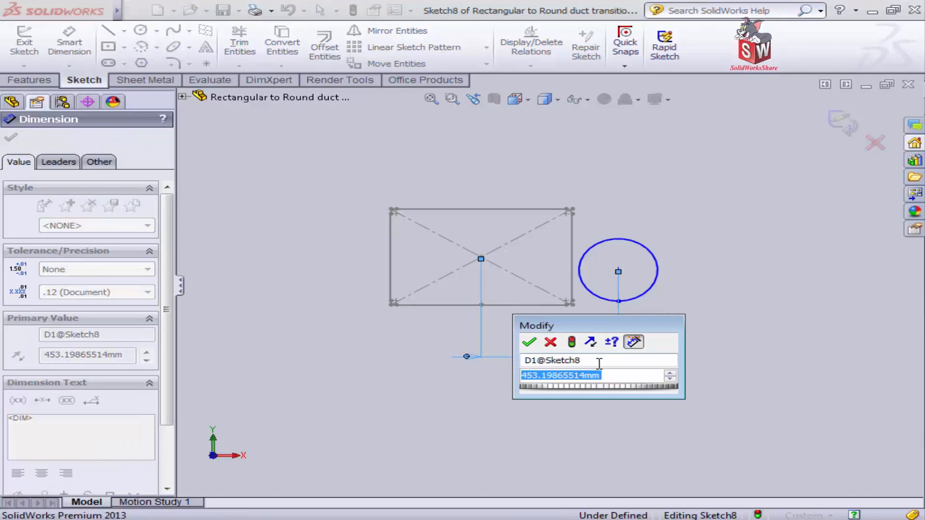
{"action": "type", "text": "400"}
{"action": "key", "text": "Return"}
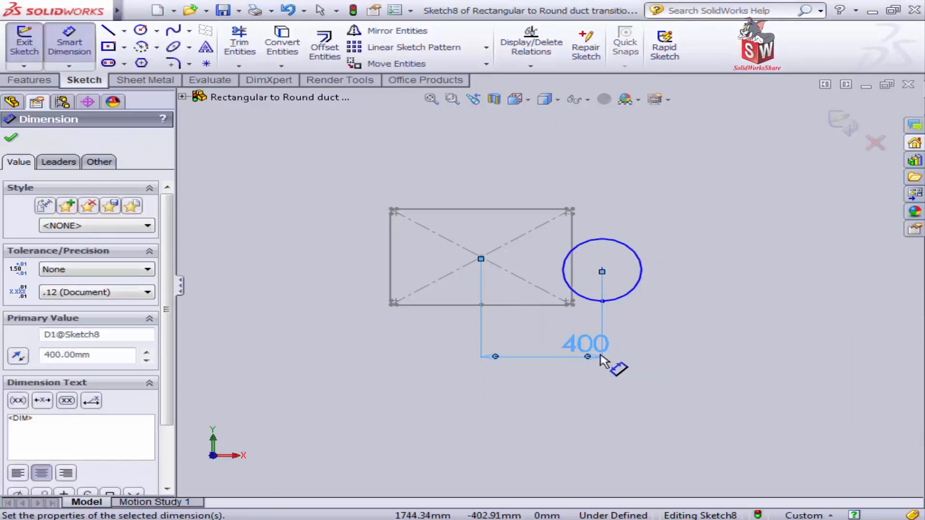
Set the horizontal distance between the two profile centres to 450 mm.
{"action": "double_click", "coordinate": [585, 346]}
{"action": "type", "text": "450"}
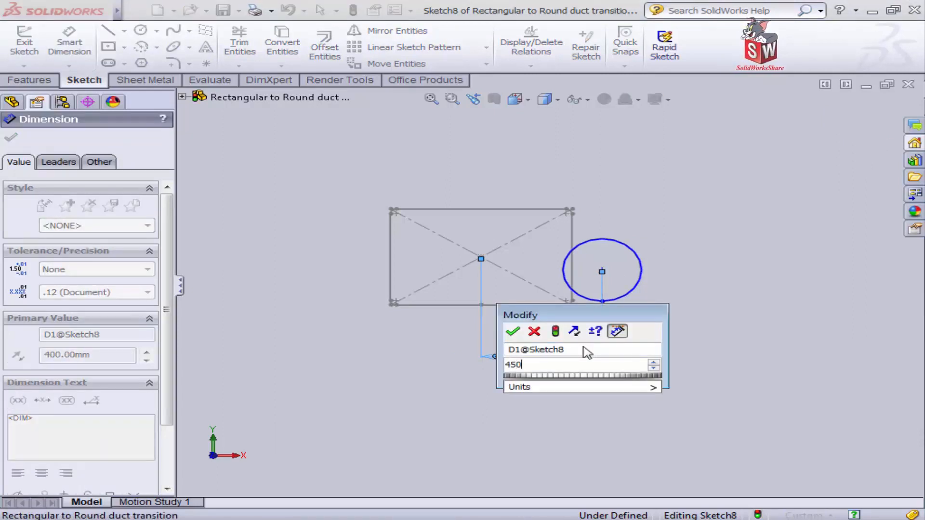
{"action": "key", "text": "Return"}
Try to add a second dimension between the circle's centre and the rectangle's centre.
{"action": "scroll", "coordinate": [579, 271], "scroll_direction": "down", "scroll_amount": 2}
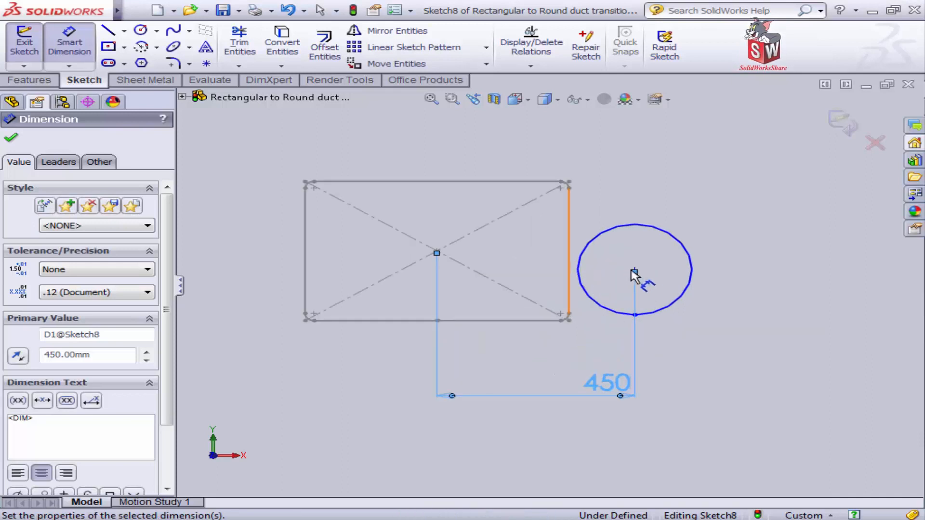
{"action": "left_click_drag", "start_coordinate": [634, 271], "coordinate": [437, 253]}
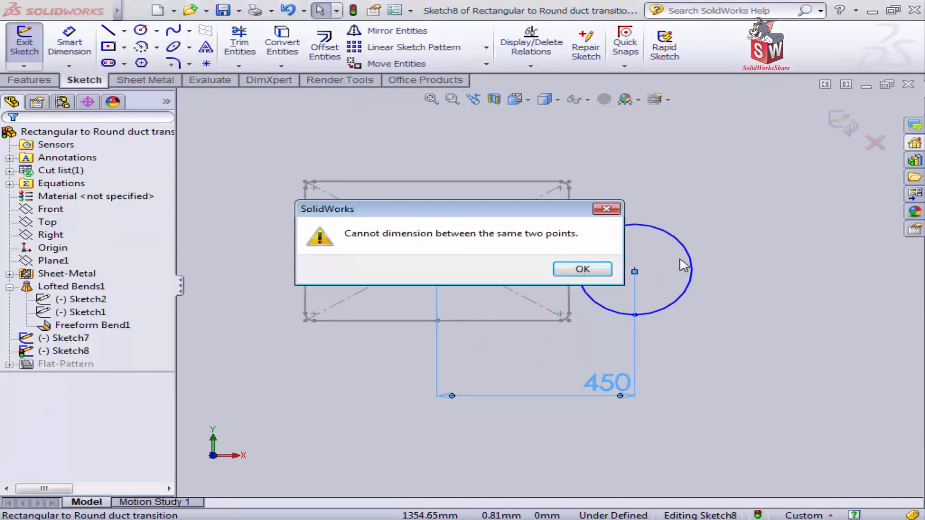
{"action": "left_click", "coordinate": [587, 269]}
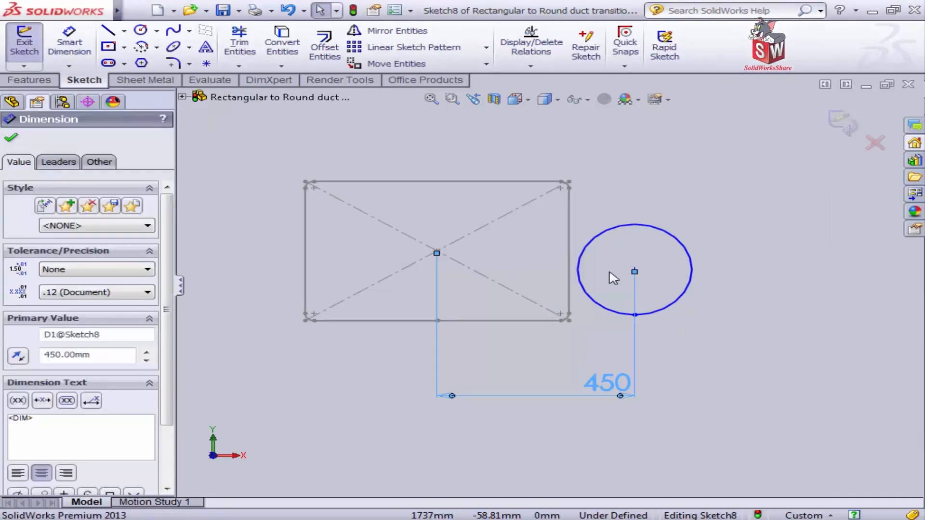
{"action": "left_click", "coordinate": [635, 270]}
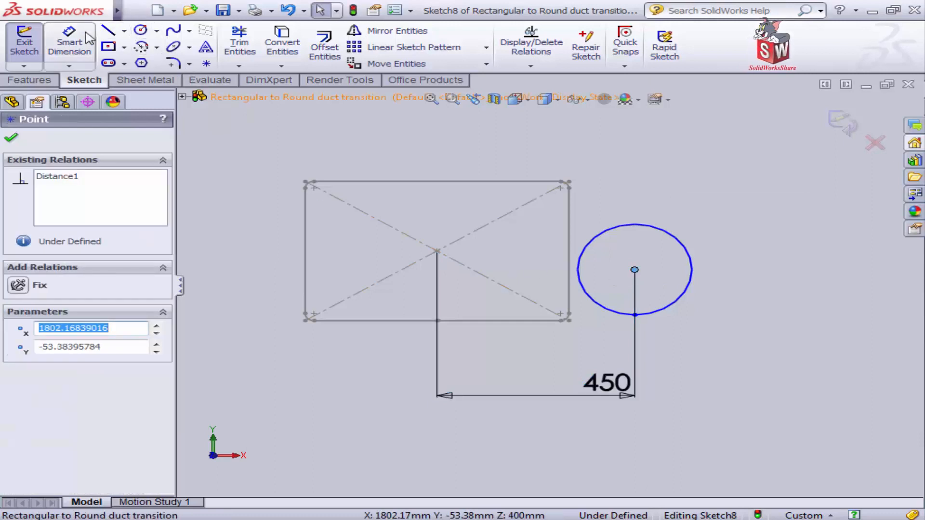
Dimension the vertical distance between the rectangle's centre and the circle's centre as 50 mm, and close the sketch.
{"action": "left_click", "coordinate": [68, 43]}
{"action": "left_click", "coordinate": [436, 252]}
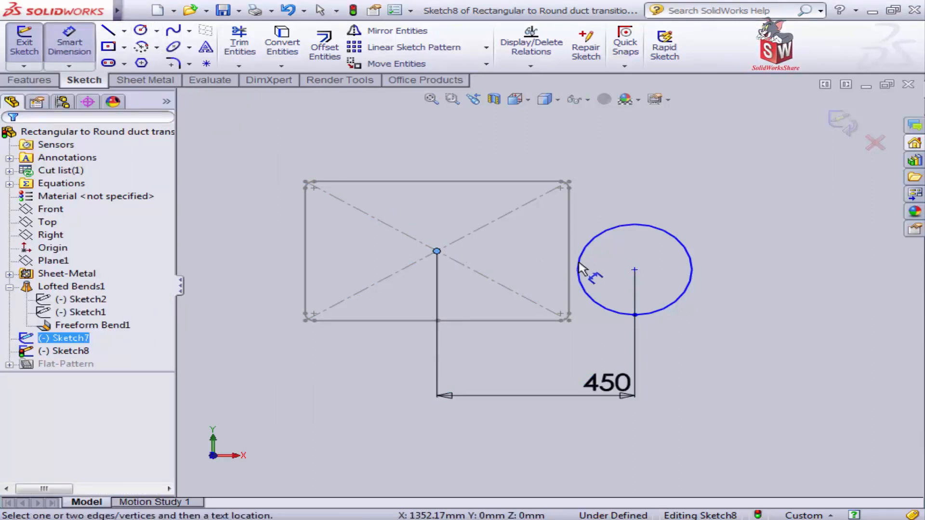
{"action": "left_click", "coordinate": [634, 270]}
{"action": "left_click", "coordinate": [734, 268]}
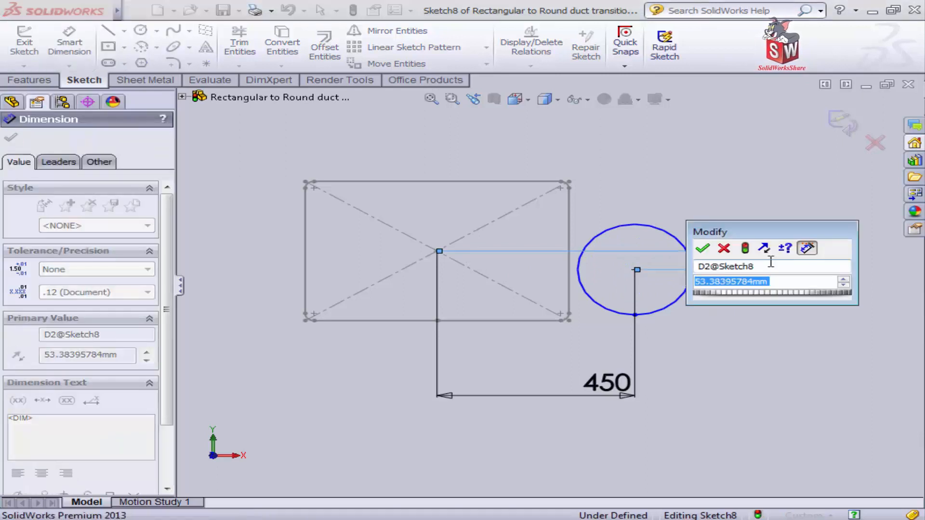
{"action": "type", "text": "50"}
{"action": "key", "text": "Return"}
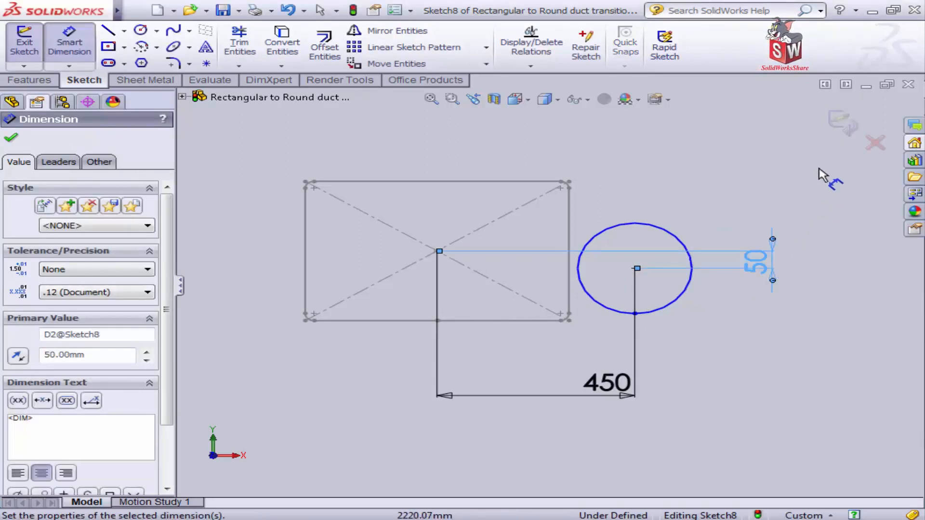
{"action": "left_click", "coordinate": [11, 138]}
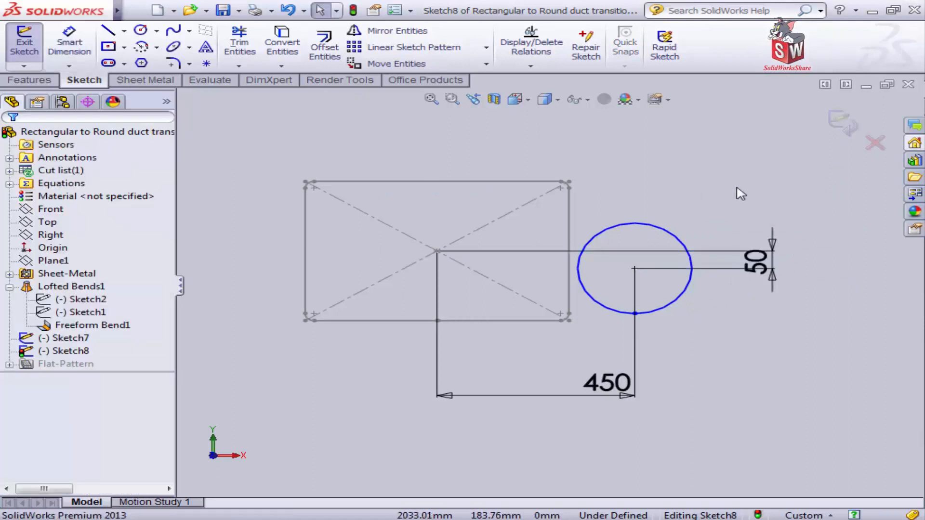
{"action": "left_click", "coordinate": [841, 122]}
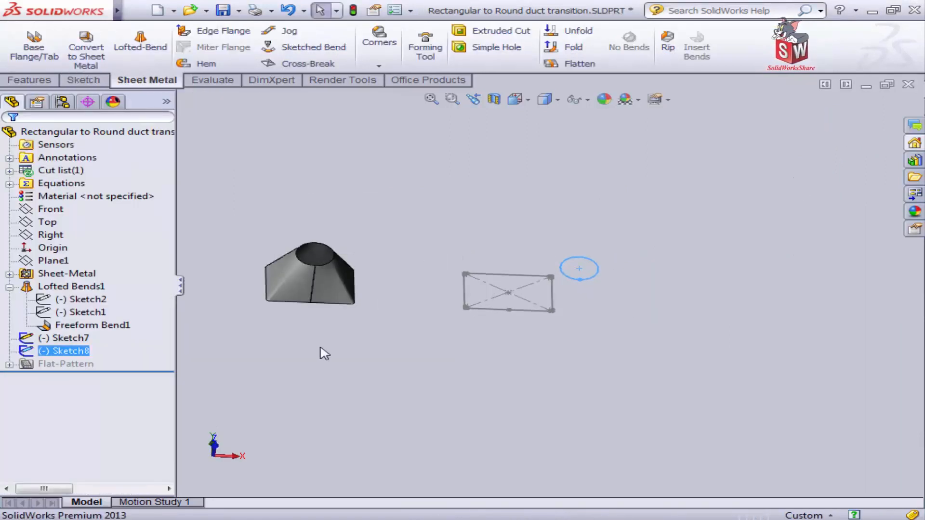
Hide the original Lofted Bends1 body.
{"action": "right_click", "coordinate": [72, 286]}
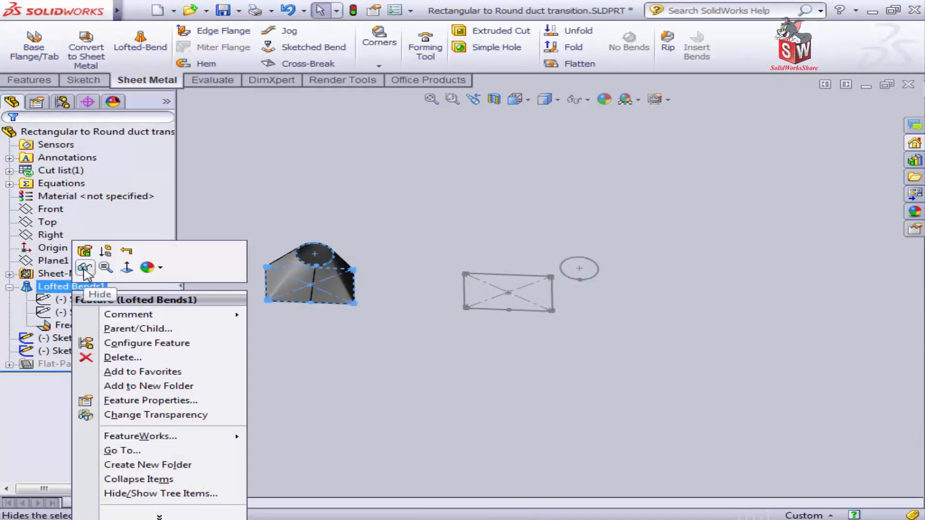
{"action": "left_click", "coordinate": [83, 265]}
{"action": "left_click", "coordinate": [318, 347]}
Create a lofted bend with 0.7366 mm thickness between the offset circle and rectangle profiles.
{"action": "mouse_move", "coordinate": [384, 367]}
{"action": "middle_mouse_down"}
{"action": "mouse_move", "coordinate": [516, 326]}
{"action": "mouse_move", "coordinate": [532, 345]}
{"action": "middle_mouse_up"}
{"action": "left_click", "coordinate": [140, 46]}
{"action": "scroll", "coordinate": [592, 320], "scroll_direction": "down", "scroll_amount": 3}
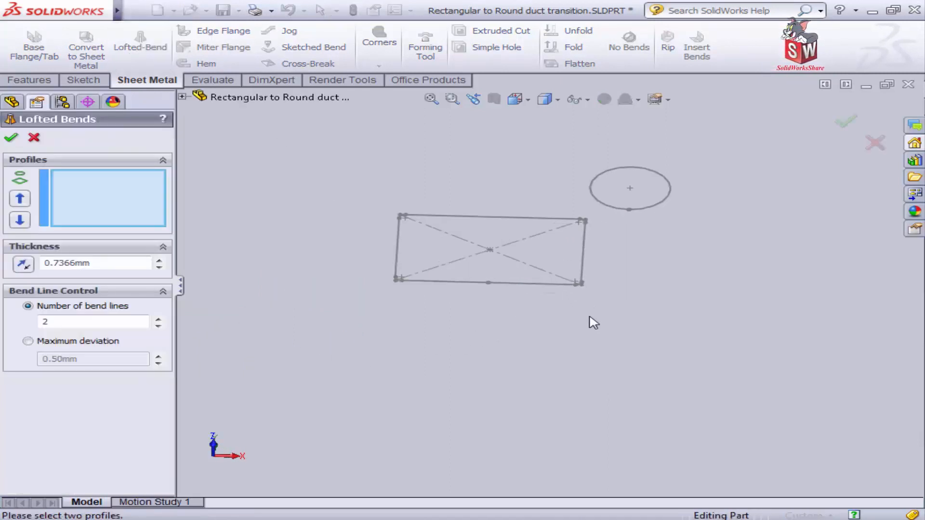
{"action": "left_click", "coordinate": [622, 212]}
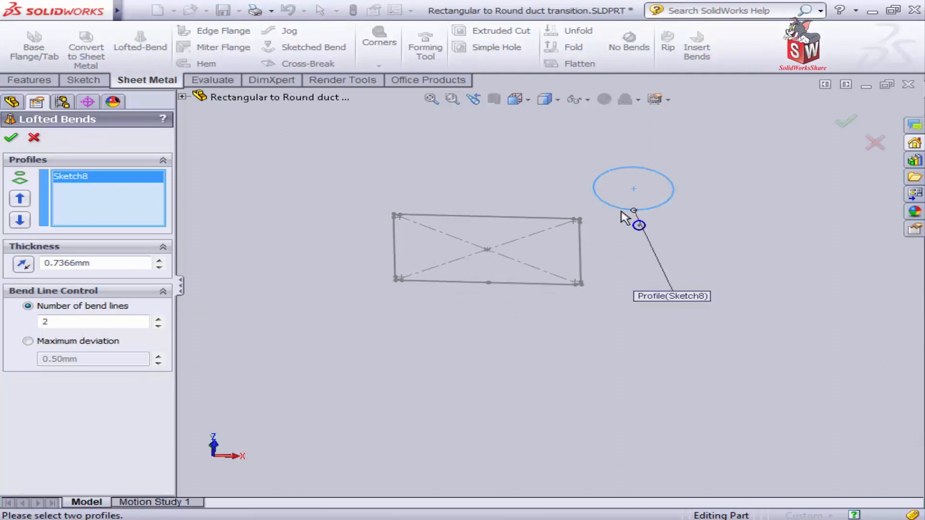
{"action": "left_click", "coordinate": [466, 282]}
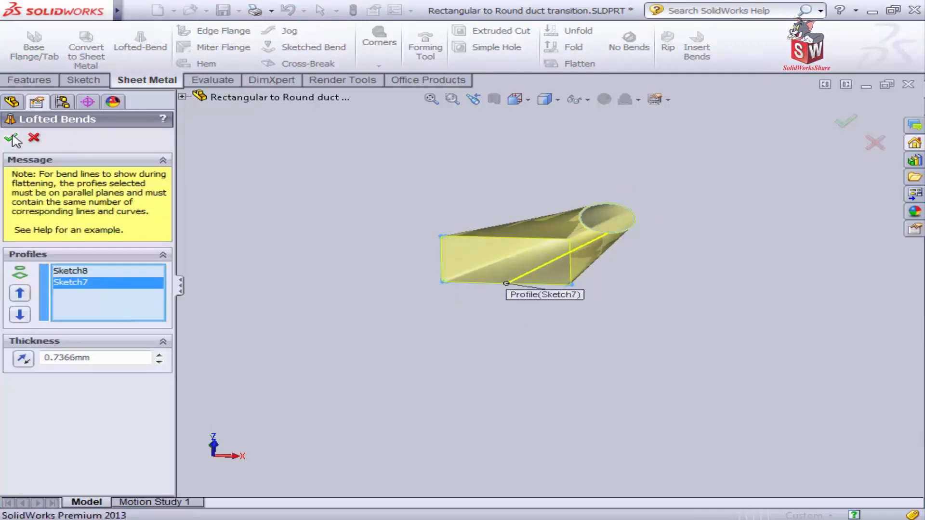
{"action": "middle_click_drag", "start_coordinate": [419, 283], "coordinate": [618, 314]}
{"action": "scroll", "coordinate": [585, 314], "scroll_direction": "down", "scroll_amount": 2}
{"action": "scroll", "coordinate": [619, 314], "scroll_direction": "up", "scroll_amount": 3}
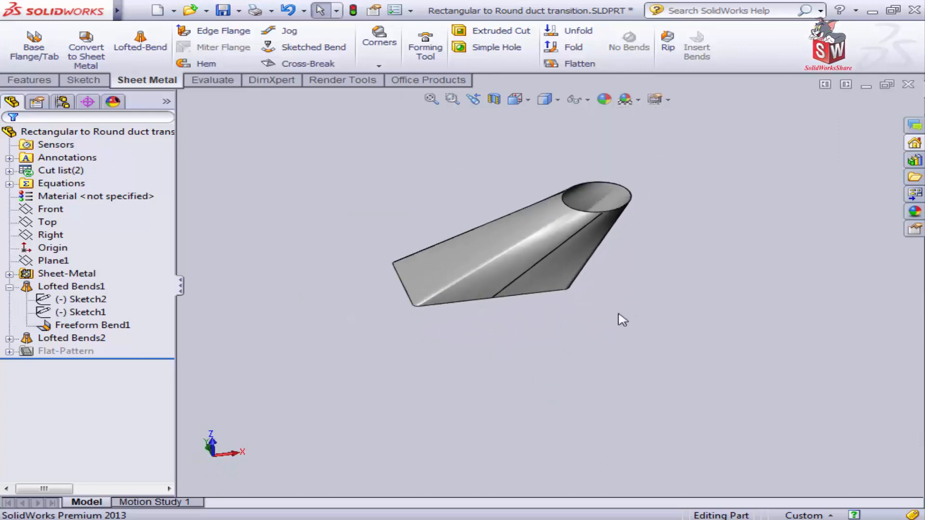
{"action": "scroll", "coordinate": [680, 271], "scroll_direction": "down", "scroll_amount": 2}
{"action": "middle_click_drag", "start_coordinate": [675, 231], "coordinate": [682, 270]}
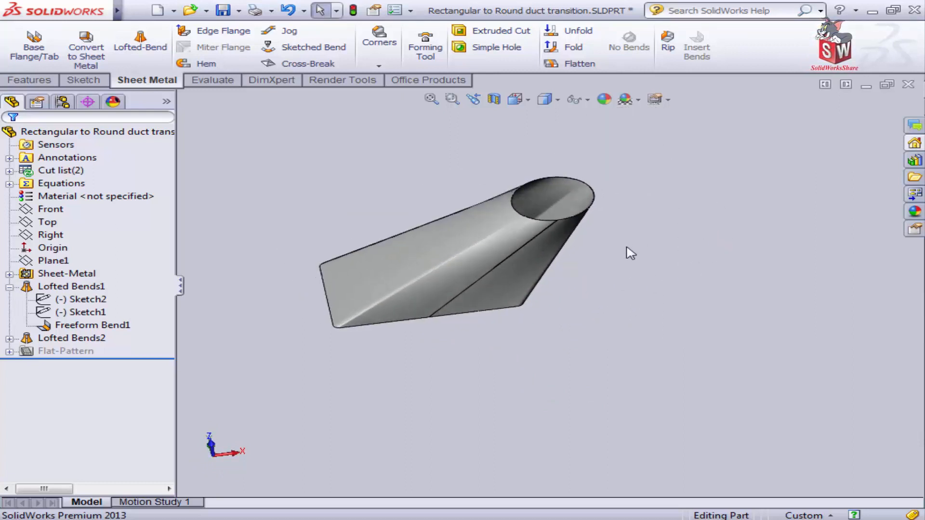
{"action": "middle_click_drag", "start_coordinate": [631, 253], "coordinate": [601, 235]}
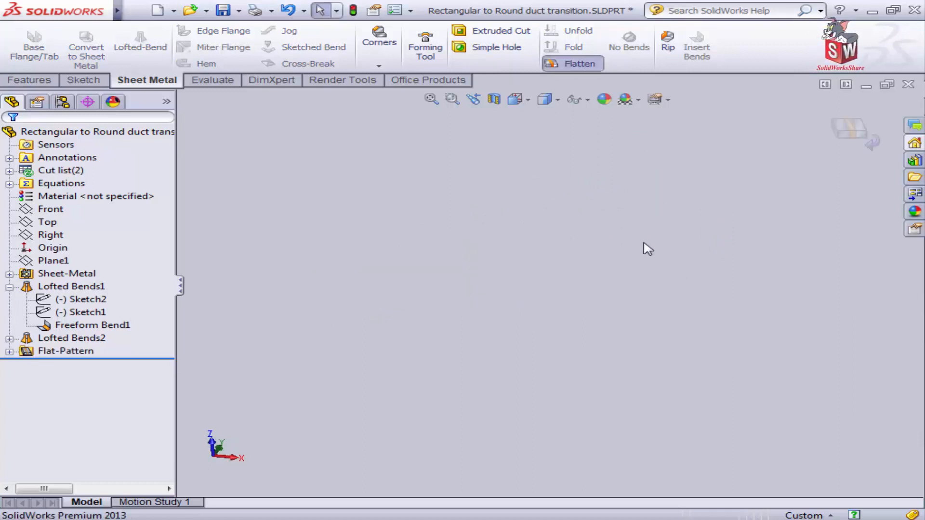
{"action": "left_click", "coordinate": [432, 98]}
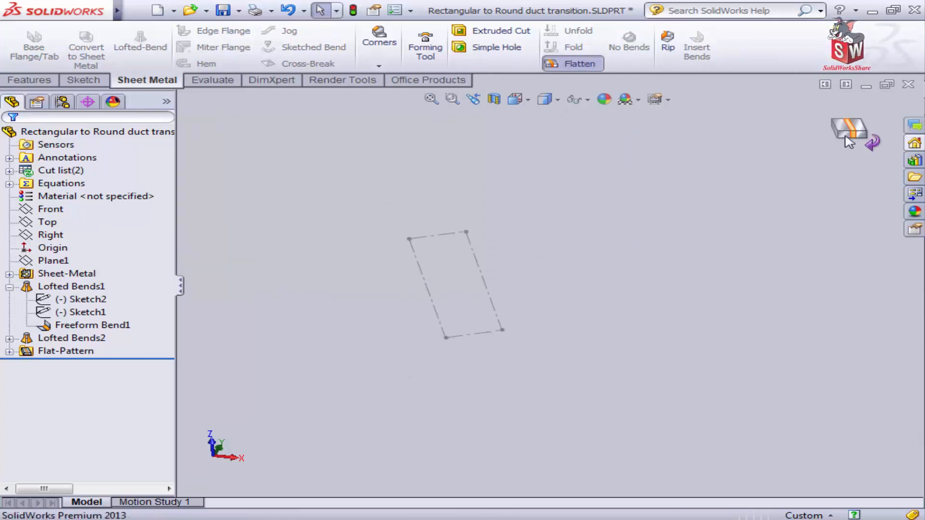
{"action": "left_click", "coordinate": [846, 131]}
{"action": "scroll", "coordinate": [694, 343], "scroll_direction": "down", "scroll_amount": 3}
Flatten the offset transition body.
{"action": "left_click", "coordinate": [584, 305]}
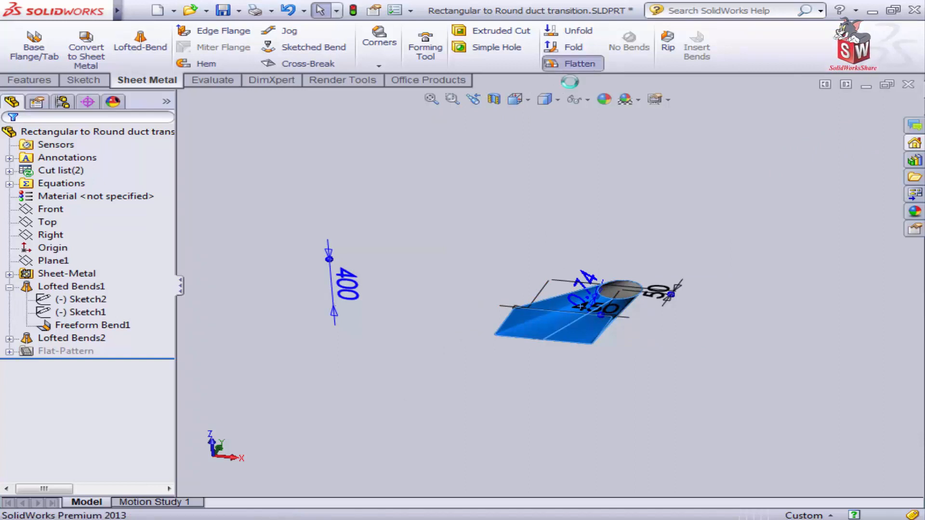
{"action": "left_click", "coordinate": [573, 63]}
{"action": "scroll", "coordinate": [627, 277], "scroll_direction": "up", "scroll_amount": 2}
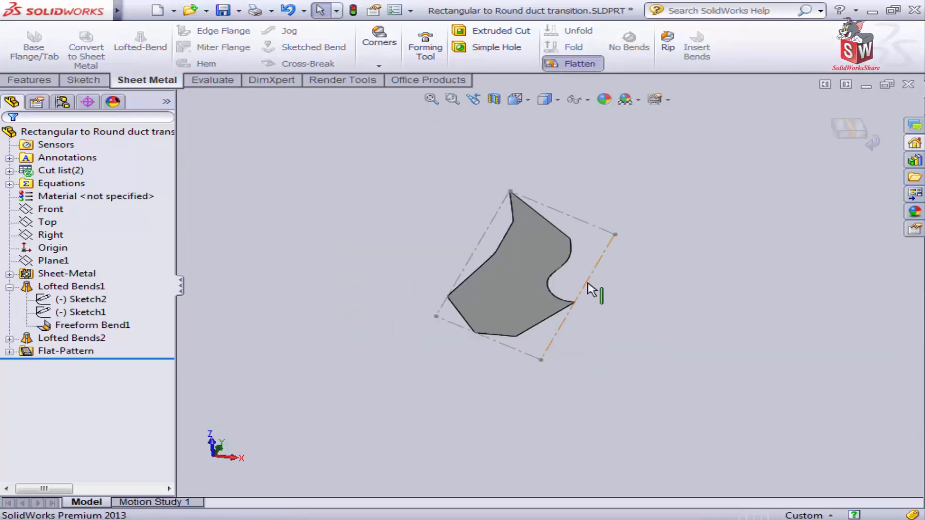
Examine the flat pattern outline of the offset transition up close and as a whole.
{"action": "left_click", "coordinate": [529, 283]}
{"action": "scroll", "coordinate": [588, 321], "scroll_direction": "down", "scroll_amount": 3}
{"action": "scroll", "coordinate": [309, 252], "scroll_direction": "down", "scroll_amount": 2}
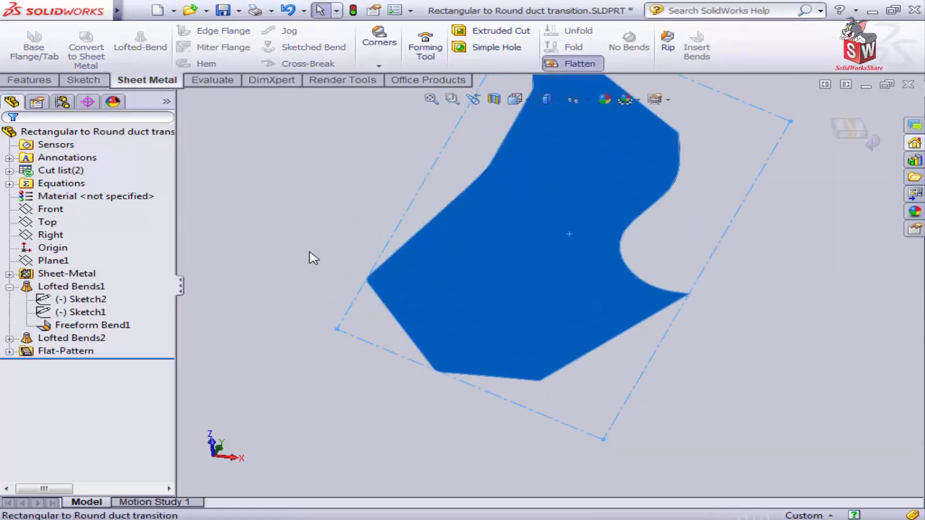
{"action": "scroll", "coordinate": [327, 245], "scroll_direction": "up", "scroll_amount": 3}
{"action": "left_click", "coordinate": [497, 169]}
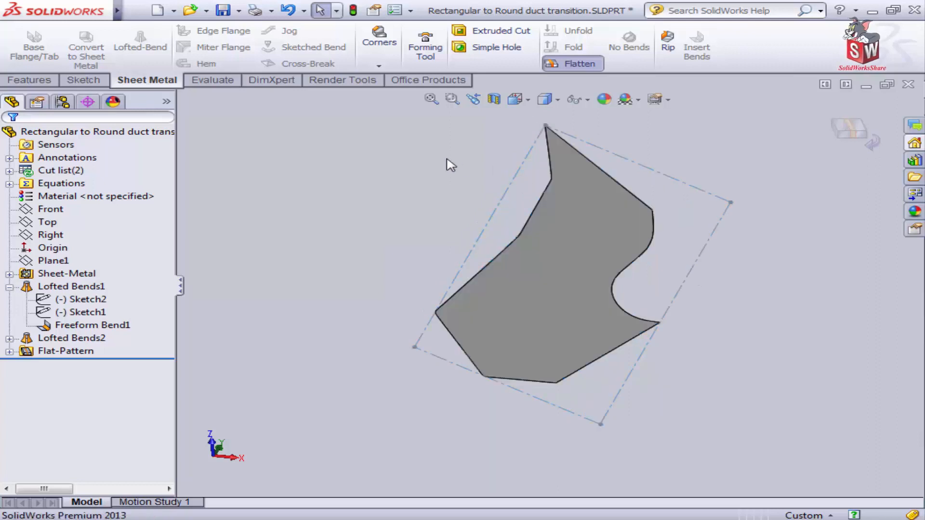
{"action": "scroll", "coordinate": [669, 239], "scroll_direction": "down", "scroll_amount": 3}
{"action": "left_click", "coordinate": [536, 269]}
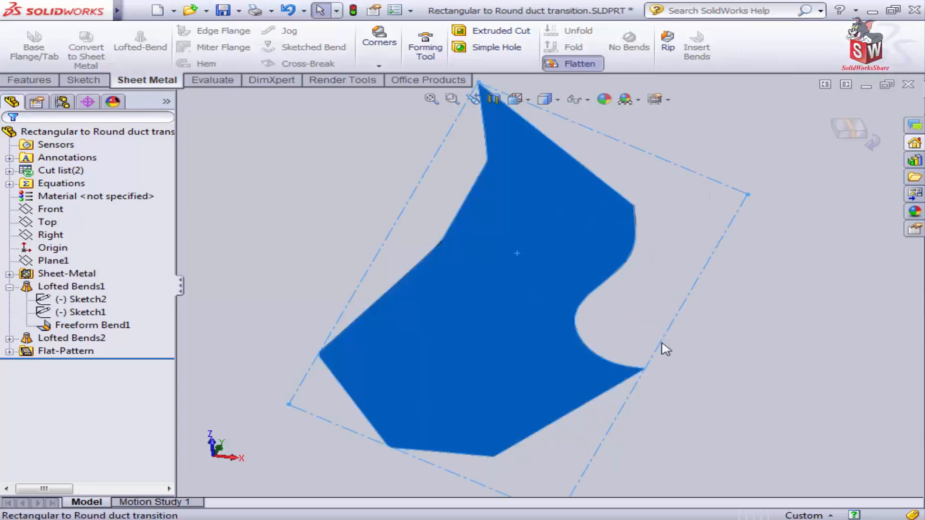
{"action": "key", "text": "f"}
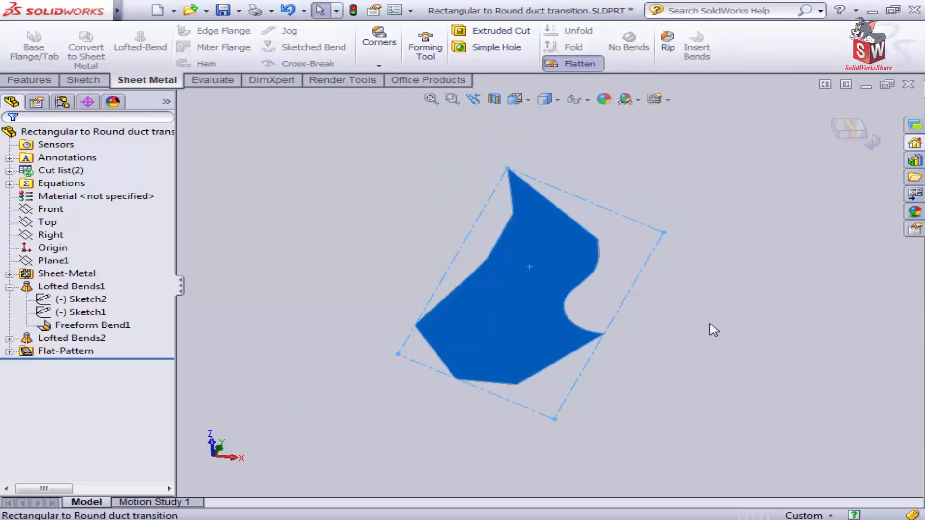
{"action": "left_click", "coordinate": [714, 330]}
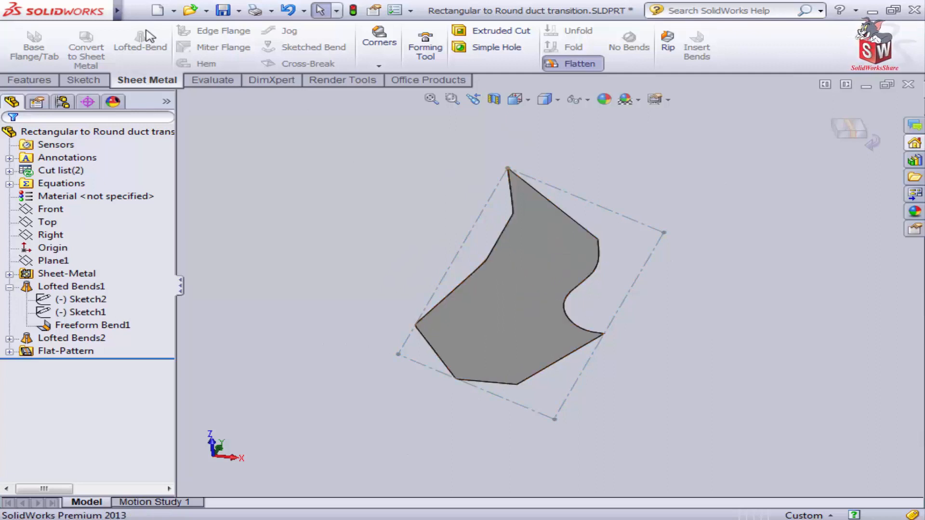
Prepare to save the flat pattern in Dxf format with the file name Rectangular to Round duct transition 2.DXF.
{"action": "left_click", "coordinate": [137, 10]}
{"action": "left_click", "coordinate": [155, 128]}
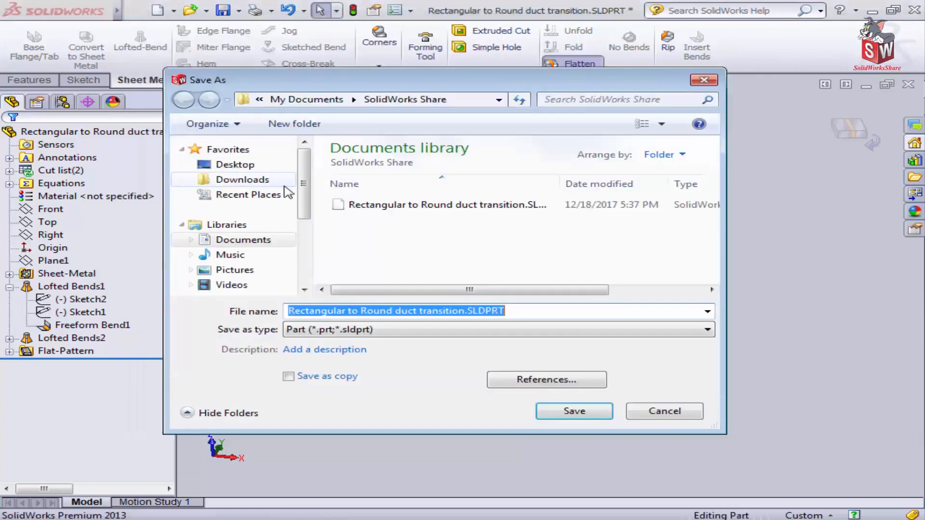
{"action": "left_click", "coordinate": [417, 331]}
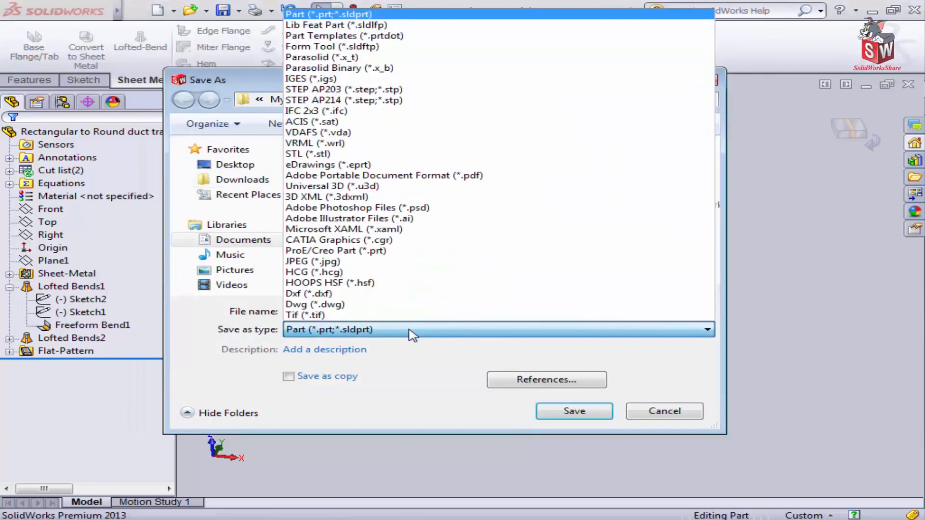
{"action": "left_click", "coordinate": [357, 294]}
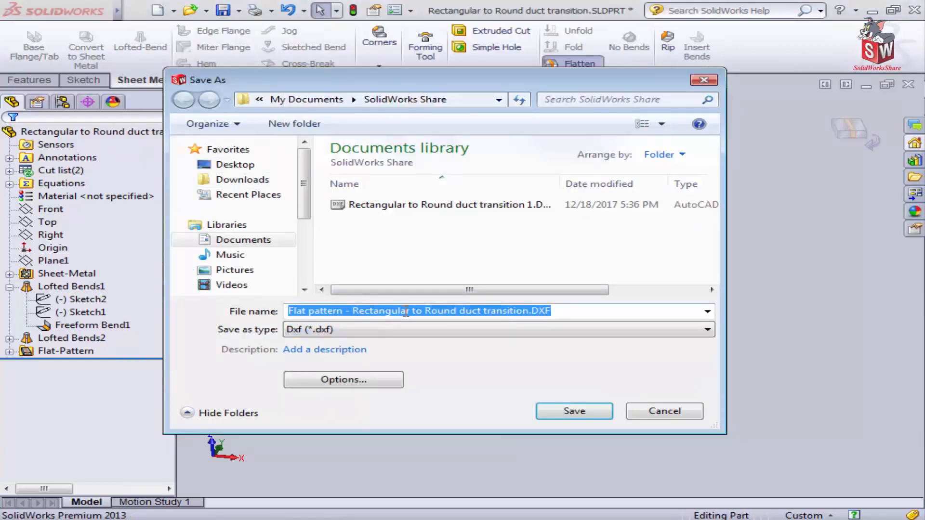
{"action": "left_click", "coordinate": [468, 208]}
{"action": "left_click", "coordinate": [471, 312]}
{"action": "left_click", "coordinate": [472, 312]}
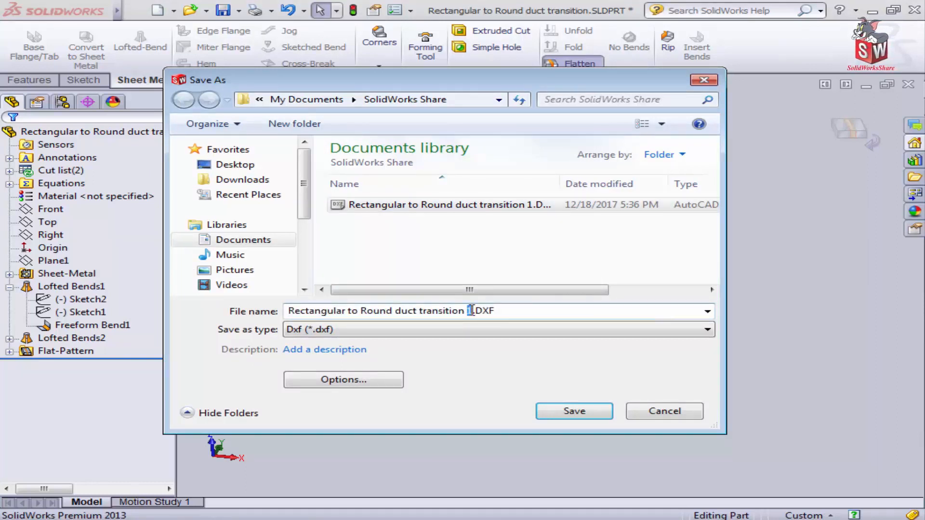
{"action": "type", "text": "2"}
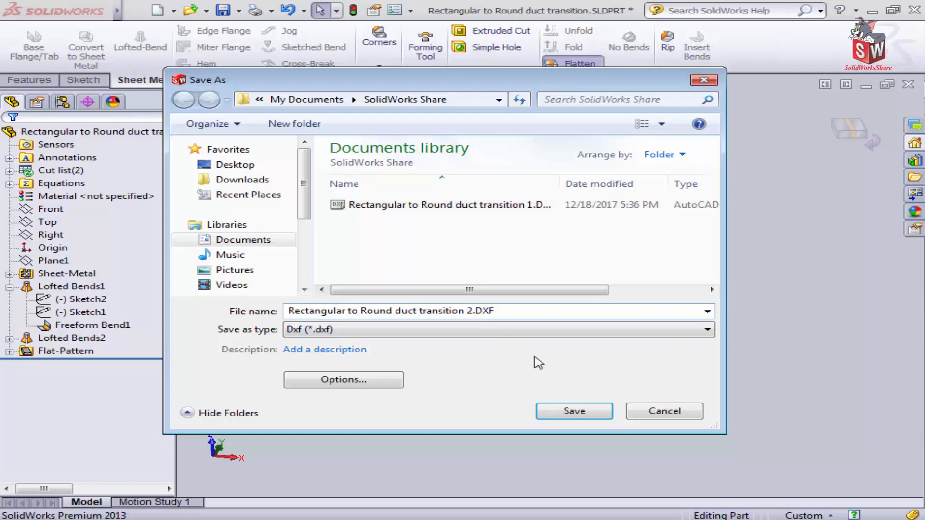
Export the sheet metal geometry as a single DXF file and save the outline from the cleanup preview.
{"action": "left_click", "coordinate": [574, 412]}
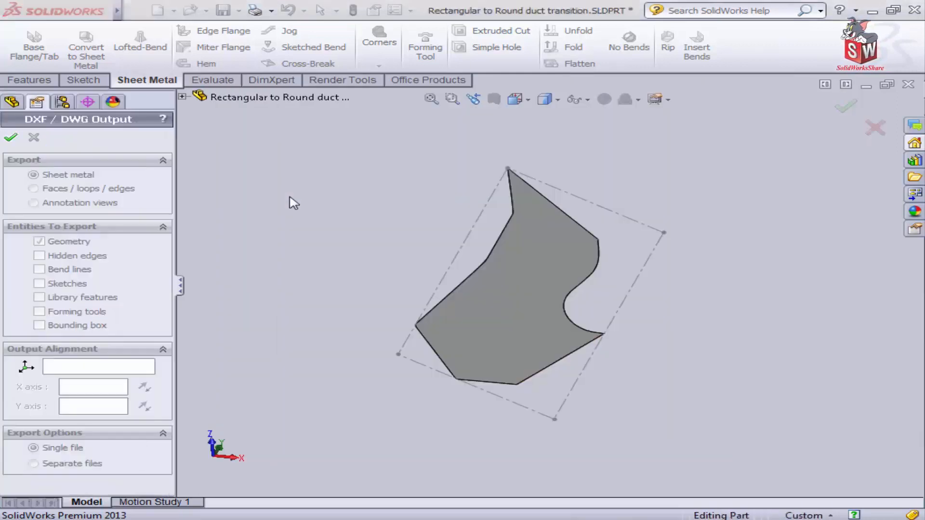
{"action": "left_click", "coordinate": [12, 139]}
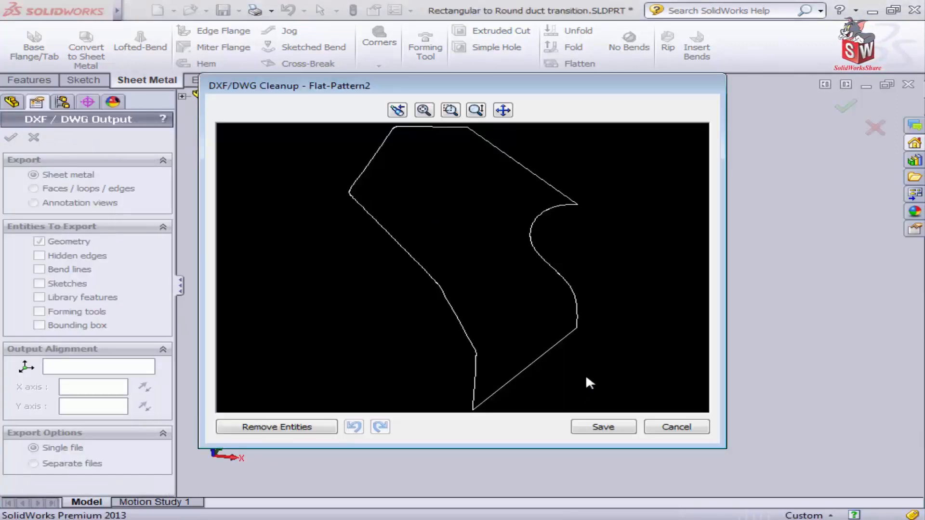
{"action": "left_click", "coordinate": [604, 427]}
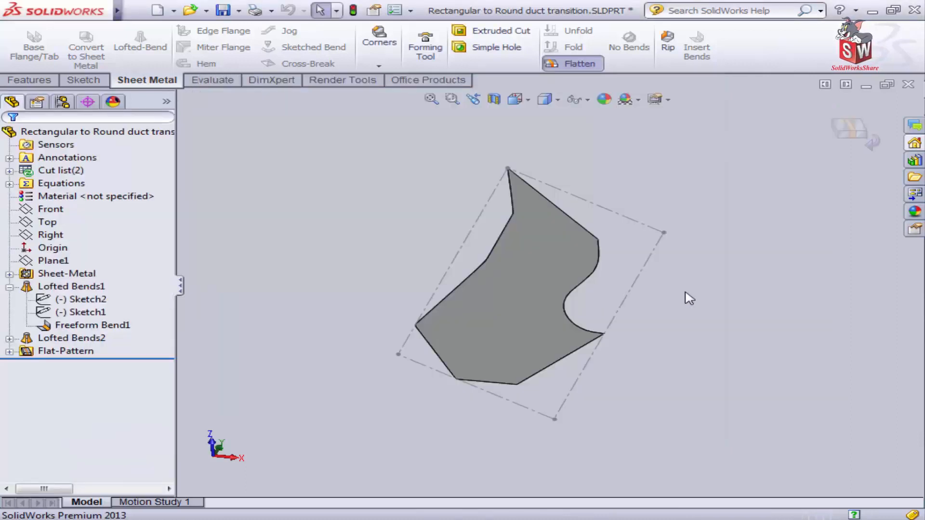
Exit the flat pattern to return the offset transition to its folded shape.
{"action": "left_click", "coordinate": [860, 135]}
{"action": "middle_click_drag", "start_coordinate": [733, 232], "coordinate": [701, 300]}
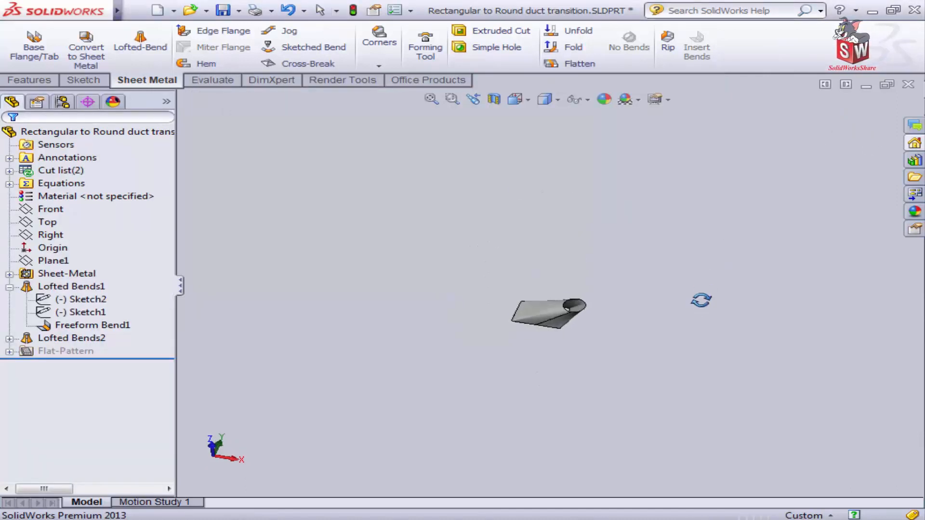
{"action": "scroll", "coordinate": [706, 302], "scroll_direction": "down", "scroll_amount": 3}
{"action": "middle_click_drag", "start_coordinate": [637, 302], "coordinate": [600, 272]}
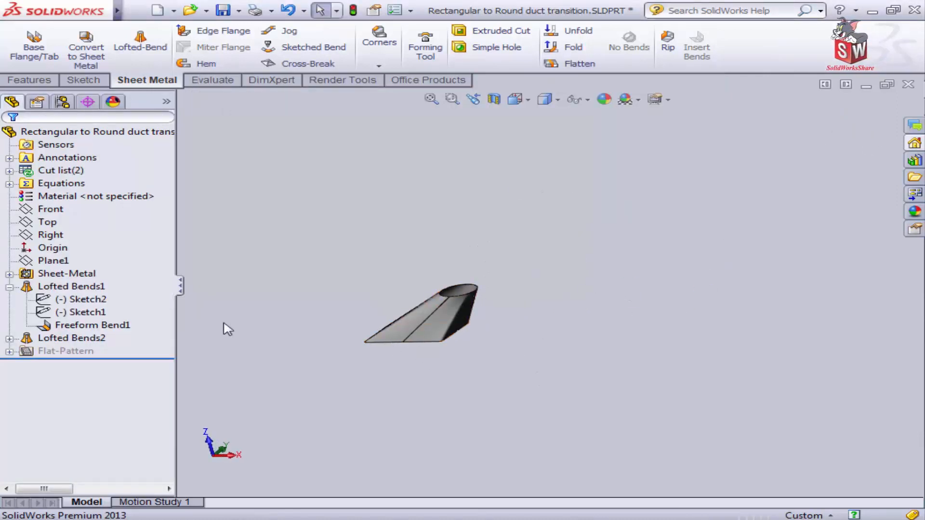
Show the hidden body of the original Lofted Bends1 transition beside the offset one.
{"action": "right_click", "coordinate": [54, 288]}
{"action": "left_click", "coordinate": [106, 268]}
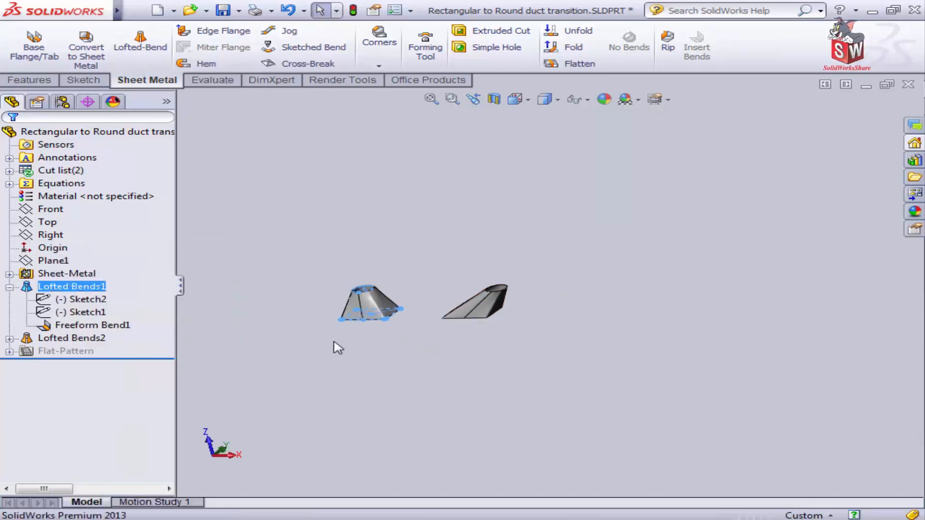
{"action": "middle_click_drag", "start_coordinate": [334, 347], "coordinate": [510, 374]}
{"action": "middle_click_drag", "start_coordinate": [418, 342], "coordinate": [489, 325]}
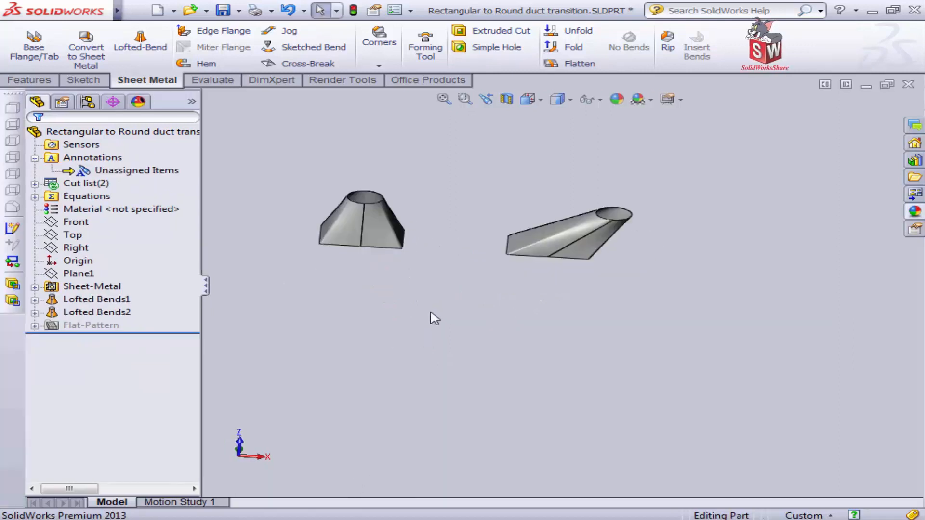
Flatten the original transition body and orient the view normal to its flat pattern face.
{"action": "middle_click_drag", "start_coordinate": [430, 318], "coordinate": [462, 299]}
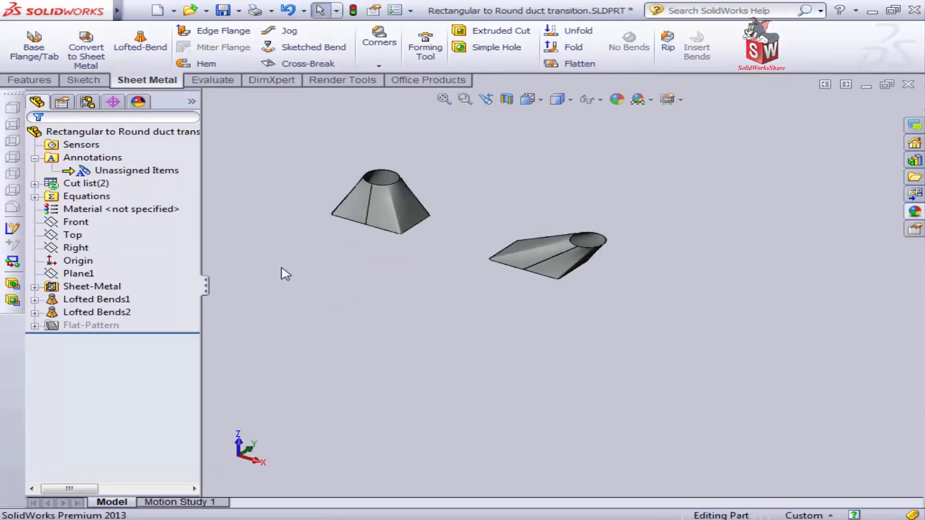
{"action": "middle_click_drag", "start_coordinate": [285, 274], "coordinate": [357, 247]}
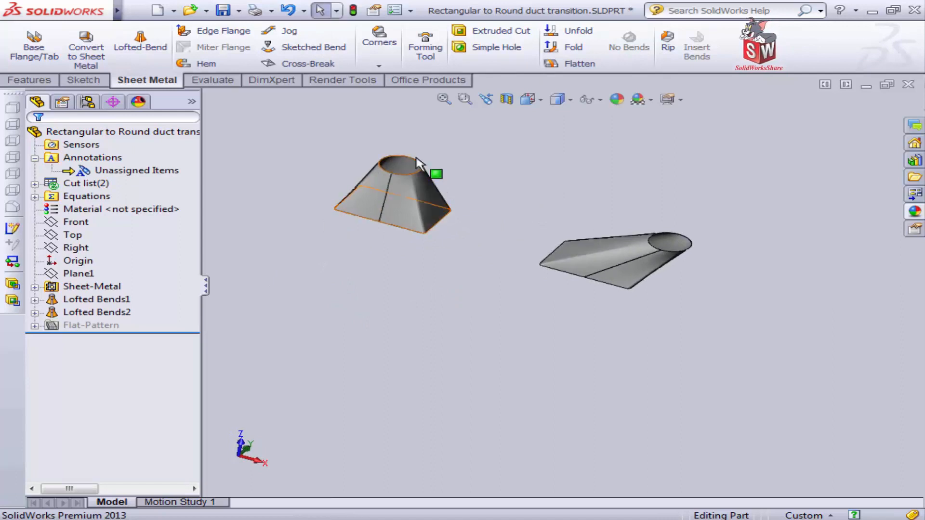
{"action": "left_click", "coordinate": [419, 182]}
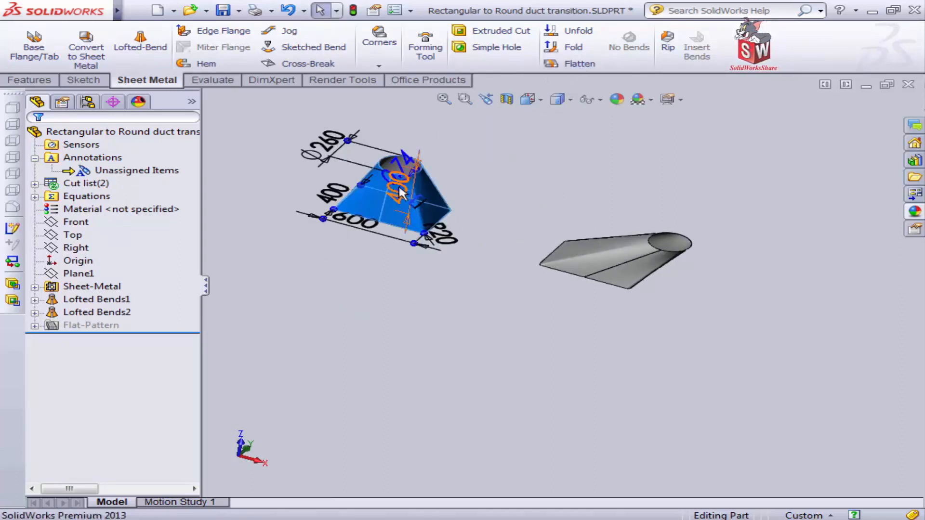
{"action": "left_click", "coordinate": [553, 64]}
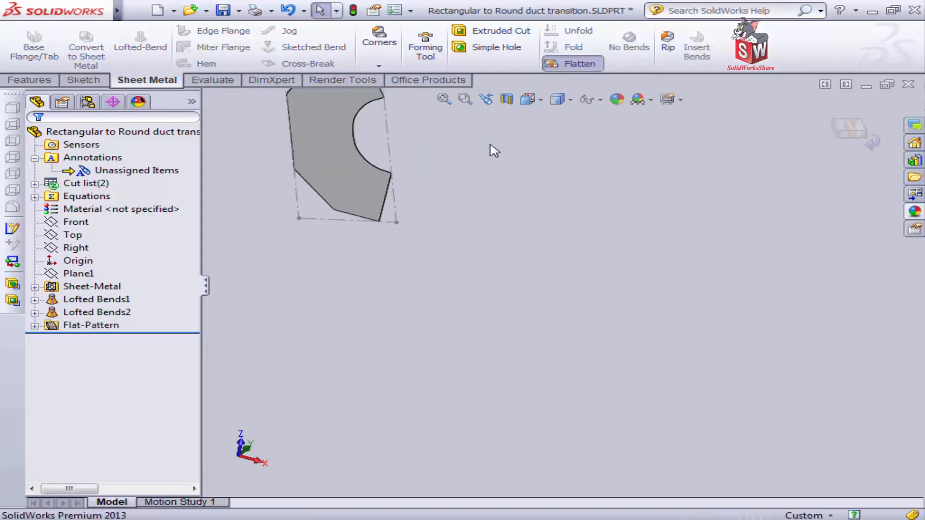
{"action": "left_click", "coordinate": [441, 189]}
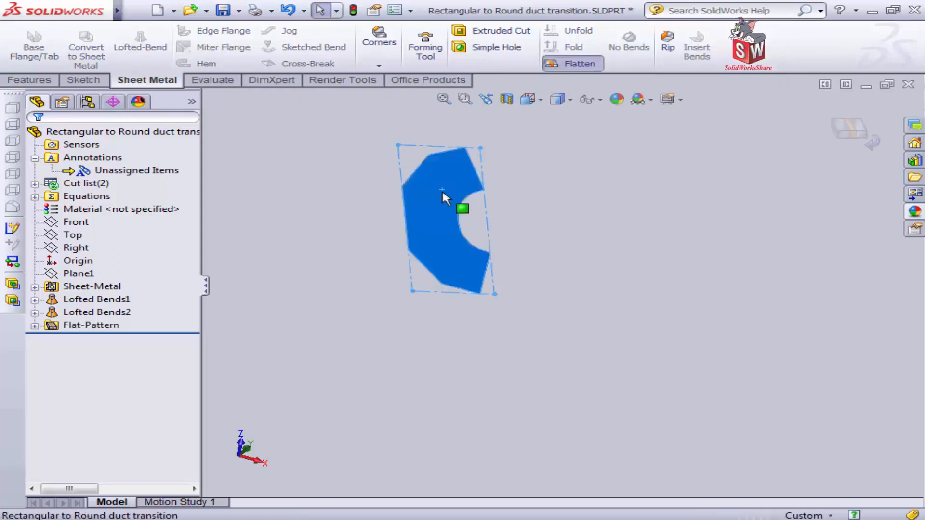
{"action": "key", "text": "ctrl+8"}
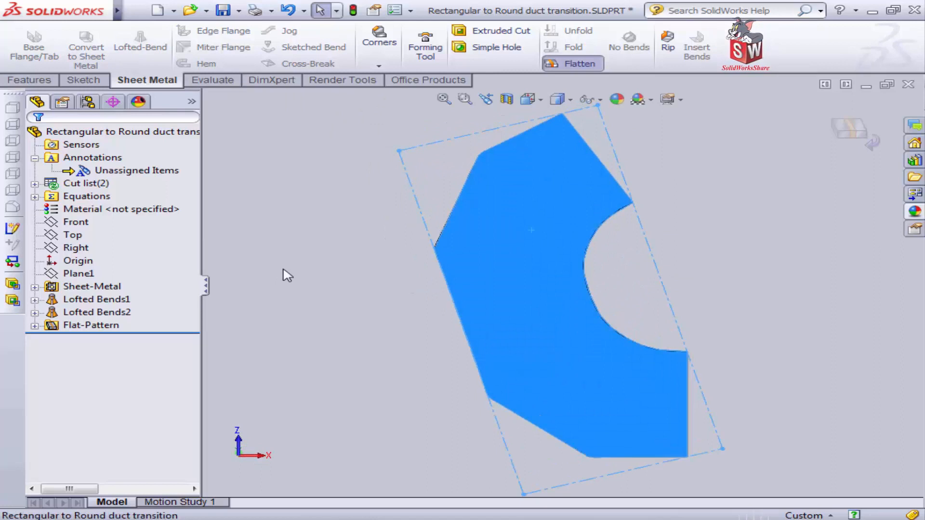
Insert an annotation view, picking the flat pattern's face as the viewing direction reference.
{"action": "right_click", "coordinate": [114, 159]}
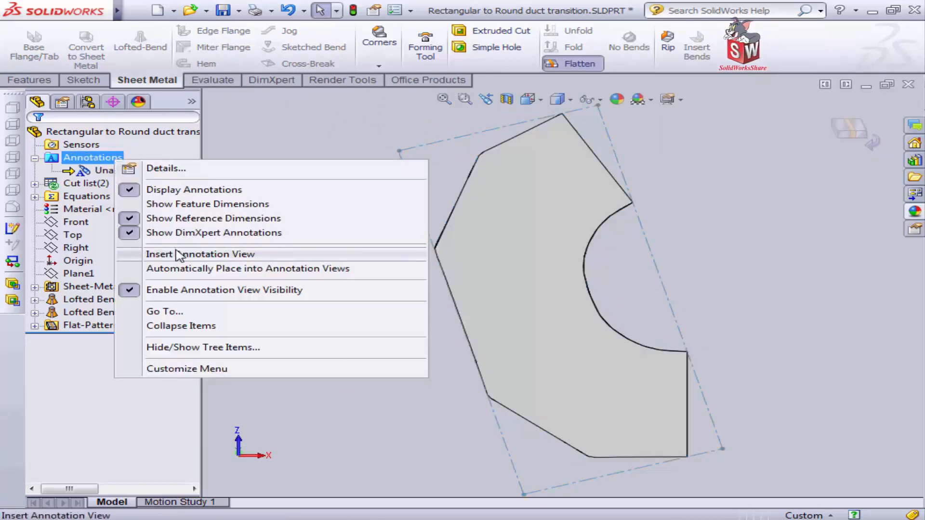
{"action": "left_click", "coordinate": [182, 254]}
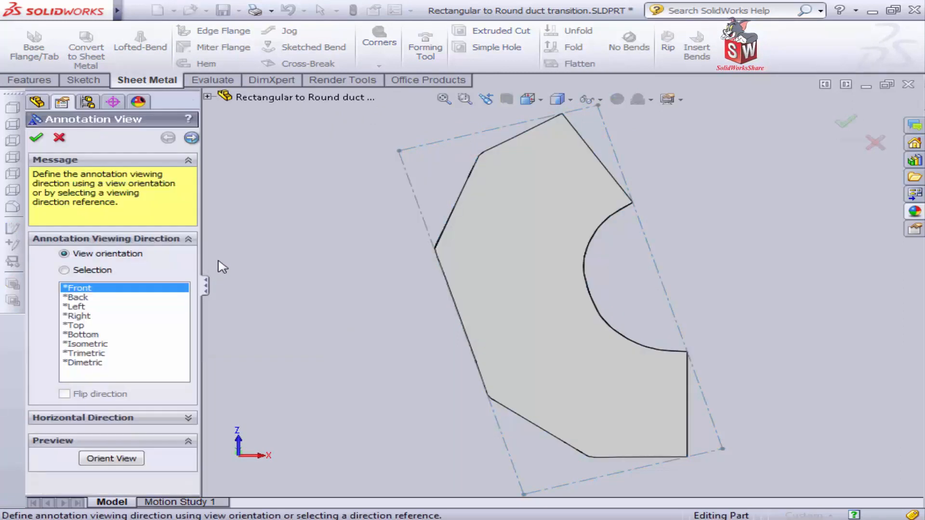
{"action": "left_click", "coordinate": [512, 279]}
{"action": "left_click", "coordinate": [37, 139]}
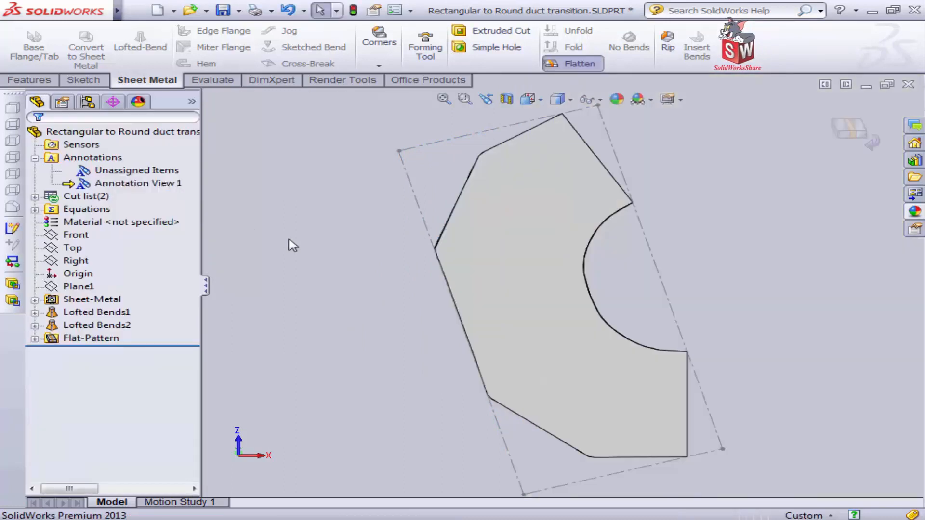
Add reference dimensions to the long and short sides of the flat pattern's bounding box using the Dim 1 style.
{"action": "left_click", "coordinate": [96, 82]}
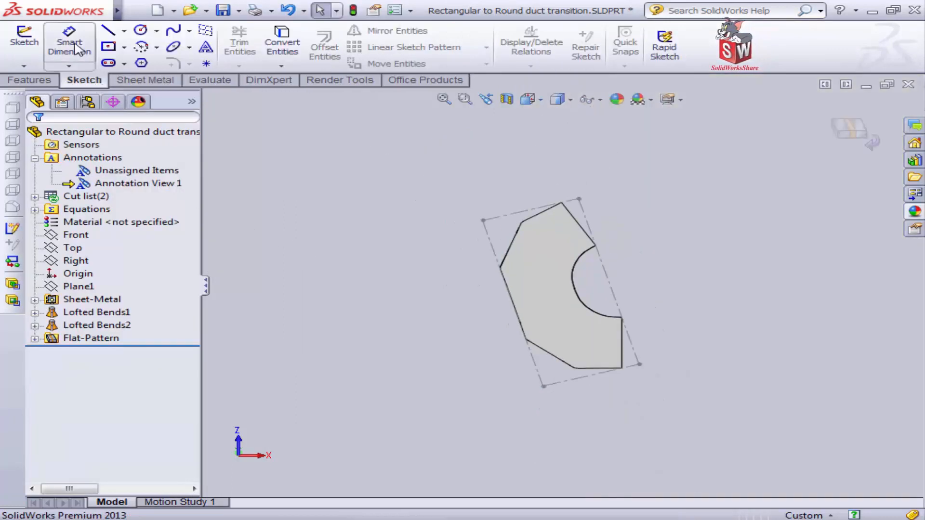
{"action": "left_click", "coordinate": [69, 43]}
{"action": "left_click", "coordinate": [484, 221]}
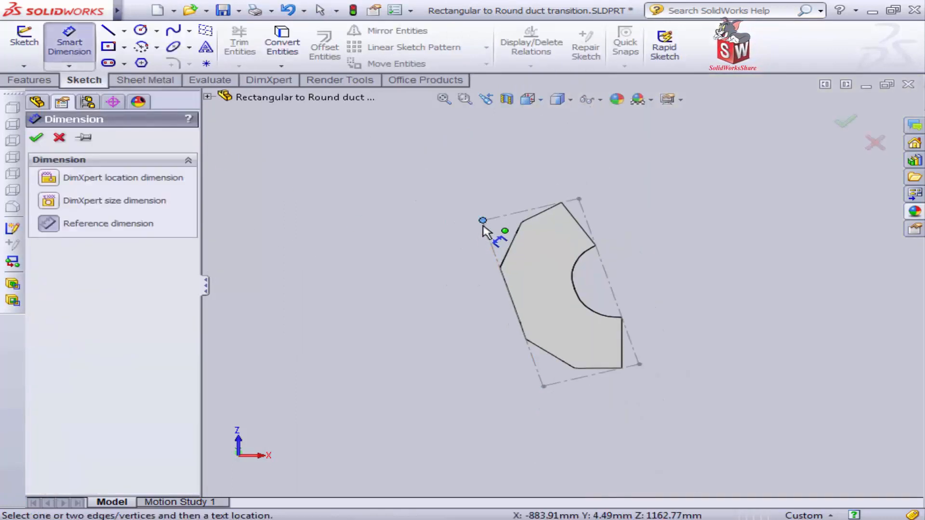
{"action": "left_click", "coordinate": [545, 387]}
{"action": "left_click", "coordinate": [455, 340]}
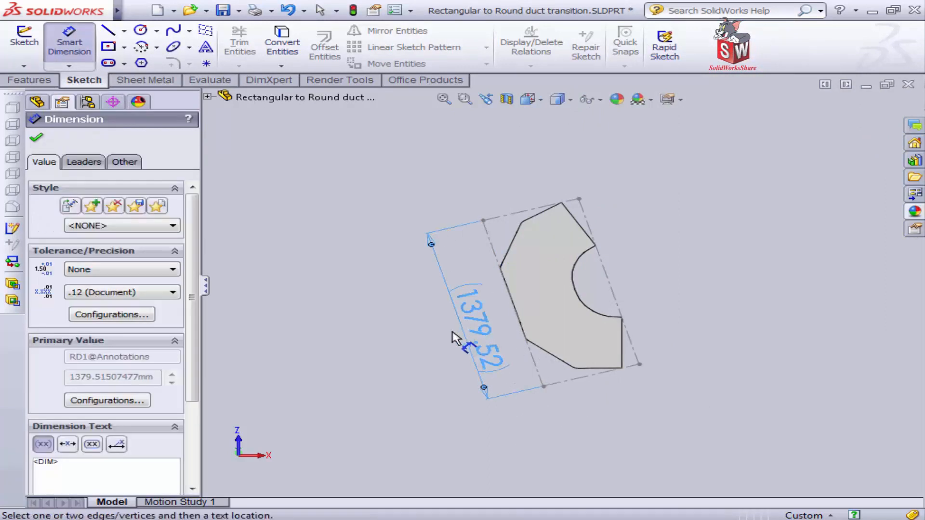
{"action": "left_click", "coordinate": [126, 227]}
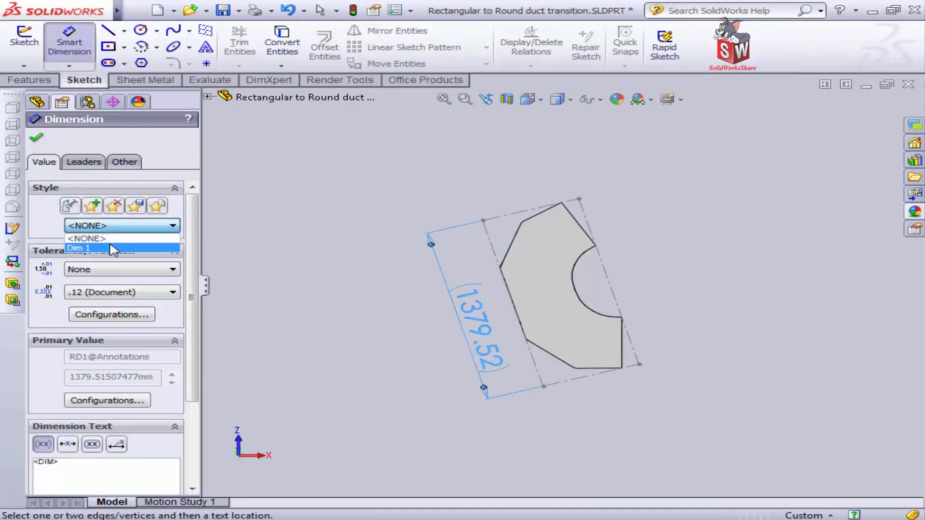
{"action": "left_click", "coordinate": [116, 247]}
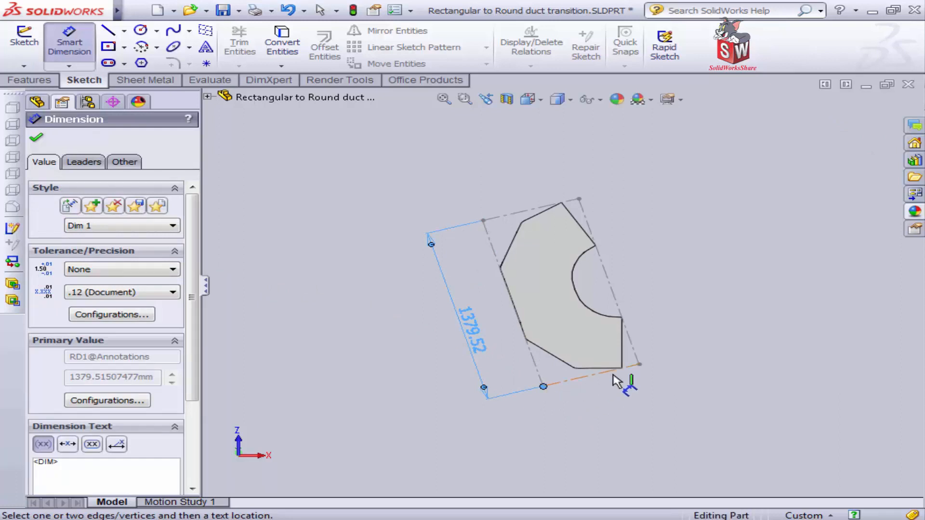
{"action": "left_click", "coordinate": [639, 365]}
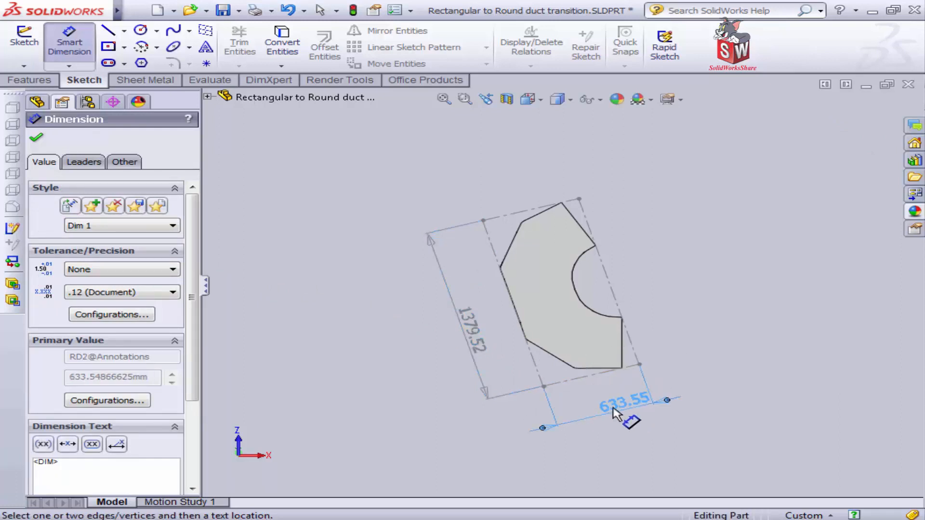
{"action": "left_click", "coordinate": [38, 140]}
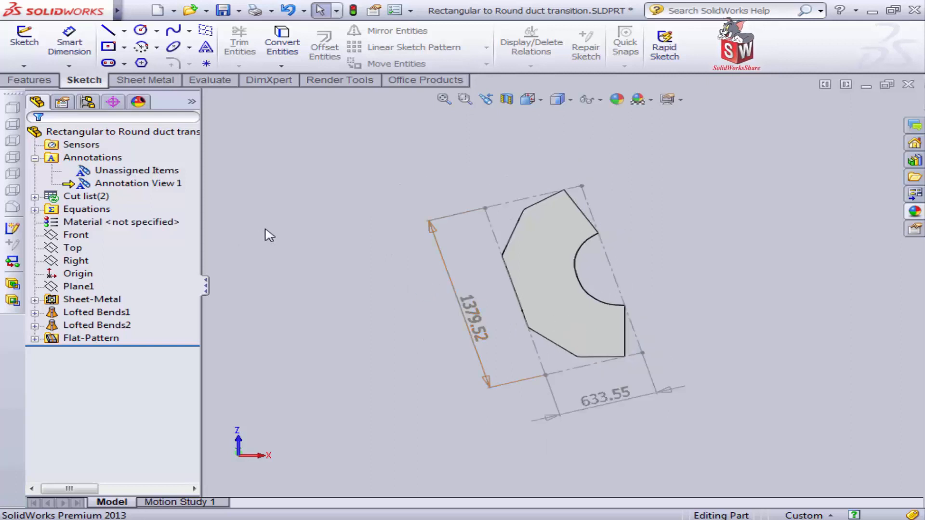
{"action": "right_click", "coordinate": [157, 185]}
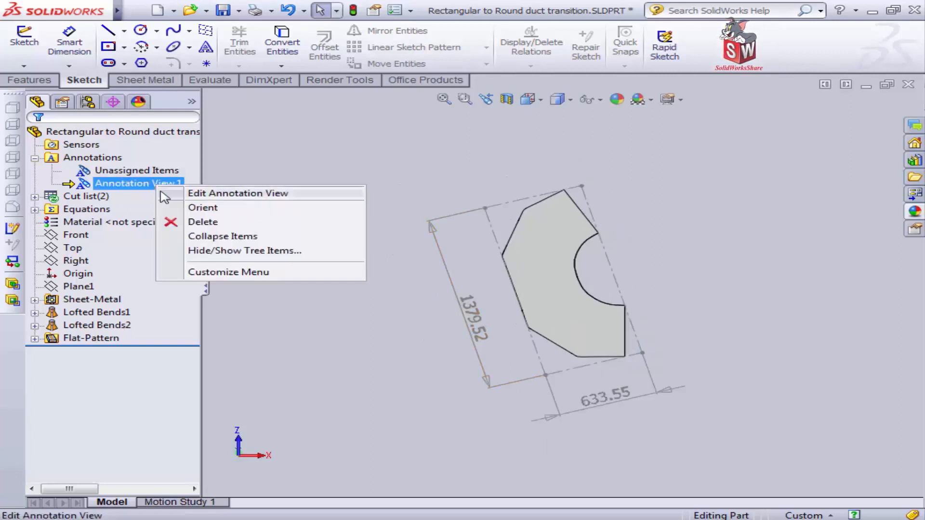
{"action": "left_click", "coordinate": [308, 210]}
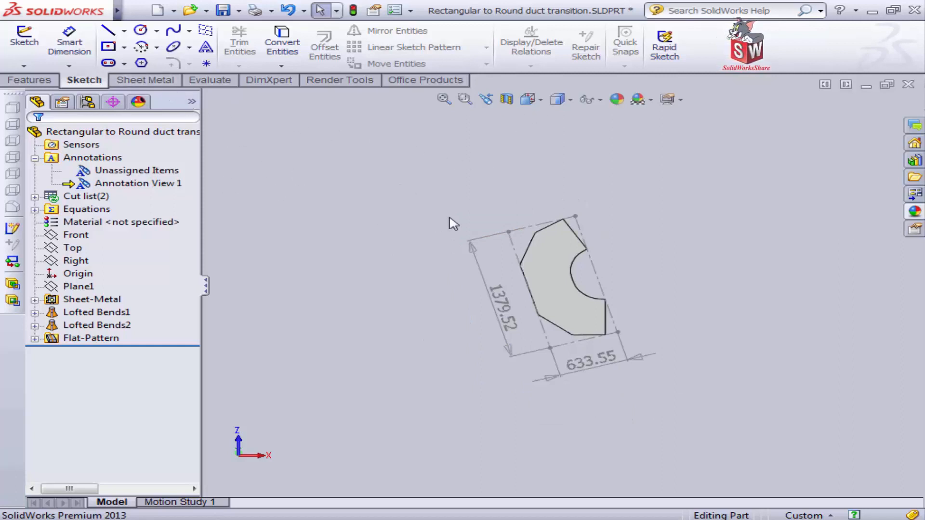
{"action": "left_click", "coordinate": [499, 302]}
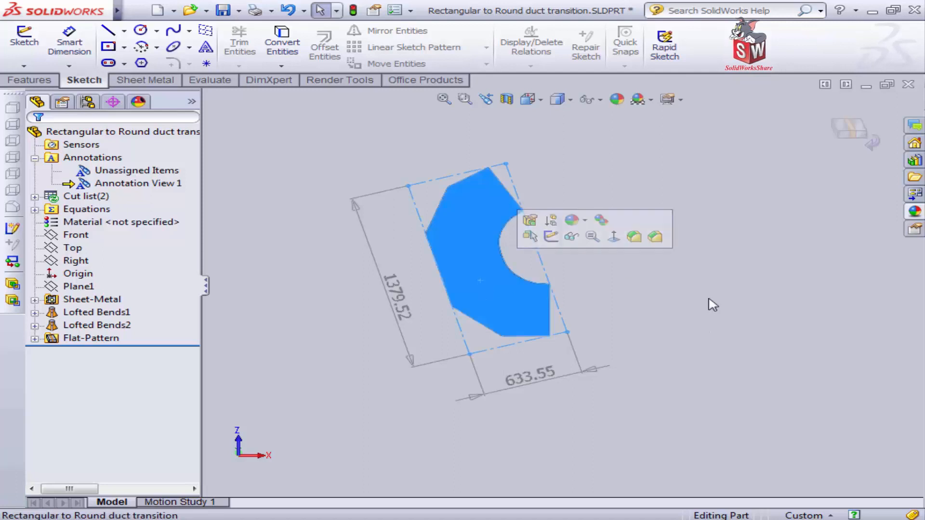
{"action": "left_click", "coordinate": [713, 304]}
Activate the Unassigned Items annotation view to hide the straight transition's flat pattern dimensions.
{"action": "left_click", "coordinate": [160, 187]}
{"action": "right_click", "coordinate": [148, 172]}
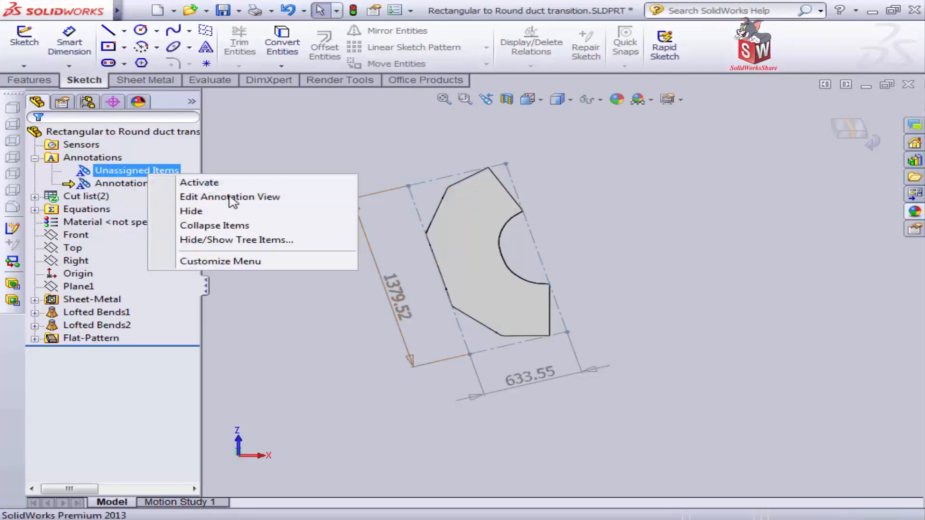
{"action": "left_click", "coordinate": [204, 185]}
{"action": "left_click", "coordinate": [153, 185]}
{"action": "right_click", "coordinate": [155, 188]}
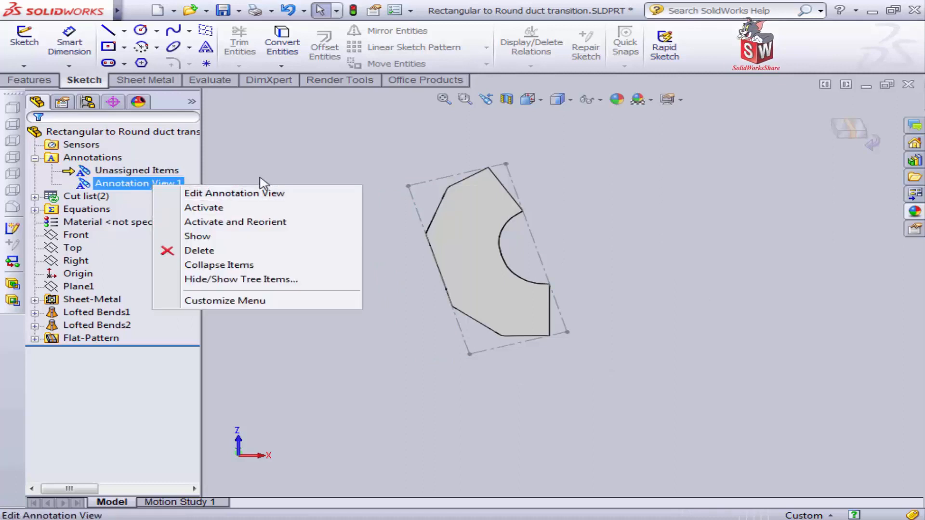
{"action": "left_click", "coordinate": [301, 170]}
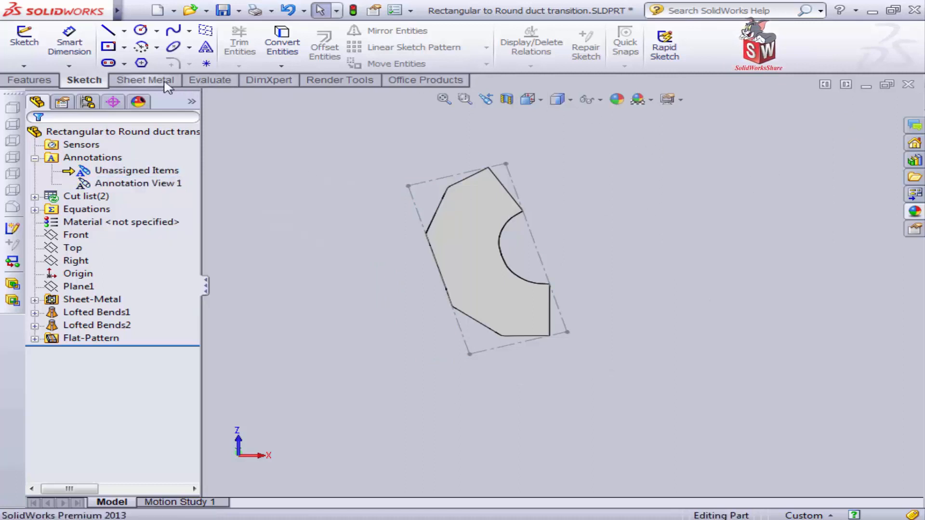
Return the straight transition to its folded shape and flatten the offset transition body instead.
{"action": "left_click", "coordinate": [145, 80]}
{"action": "left_click", "coordinate": [573, 64]}
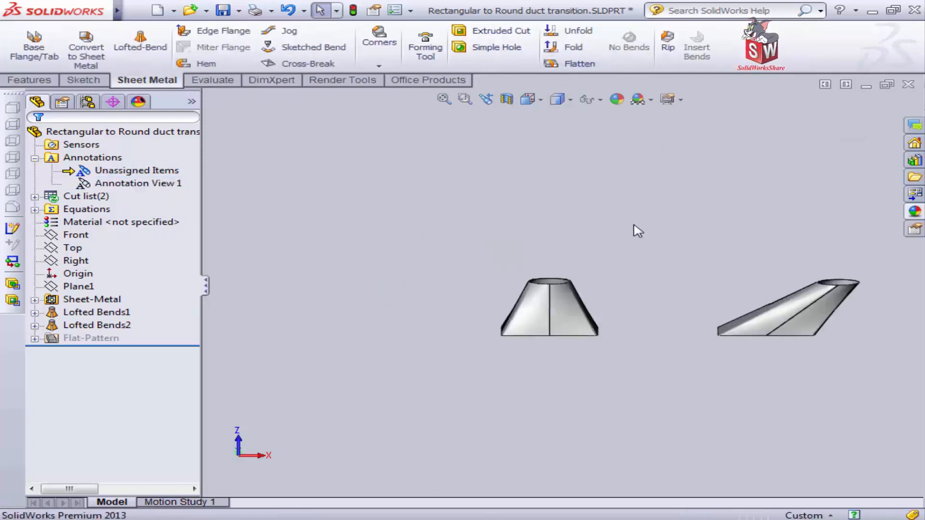
{"action": "left_click", "coordinate": [560, 255]}
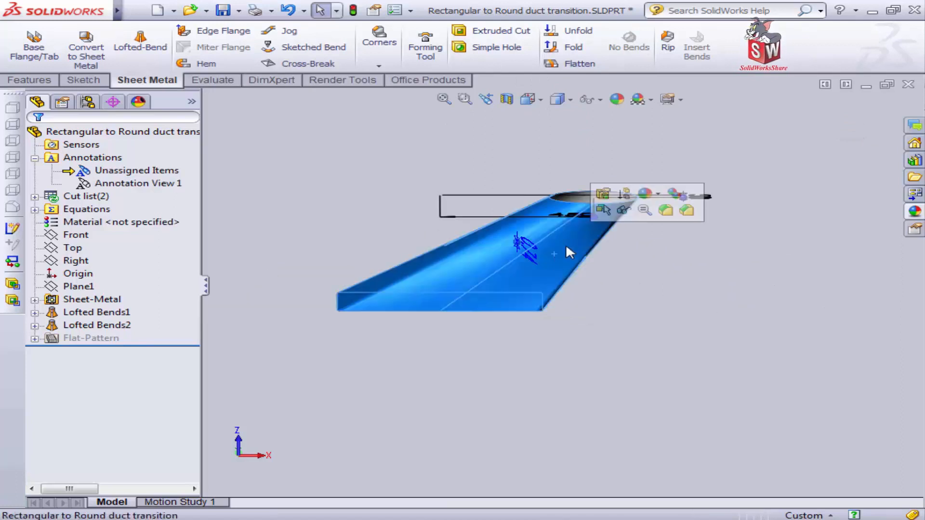
{"action": "left_click", "coordinate": [575, 65]}
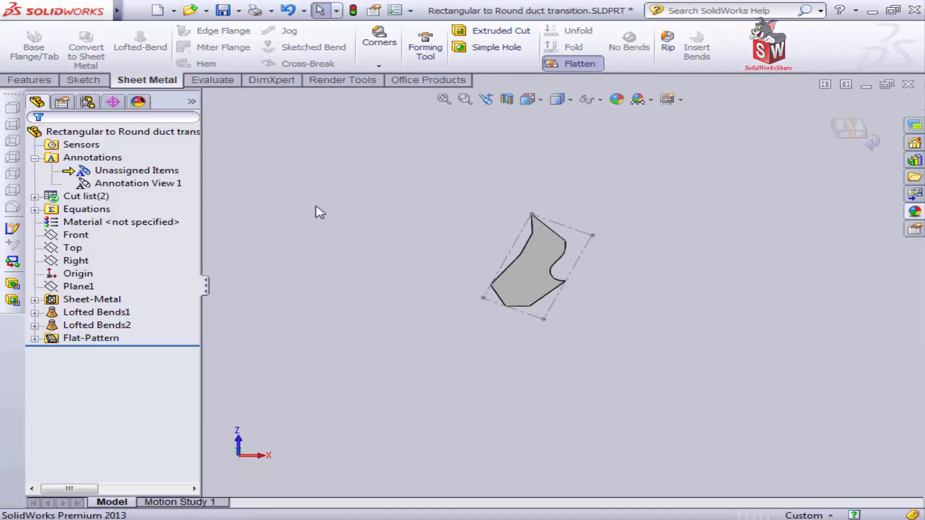
Insert an annotation view for the offset transition, using its flat pattern face as the viewing direction.
{"action": "right_click", "coordinate": [117, 157]}
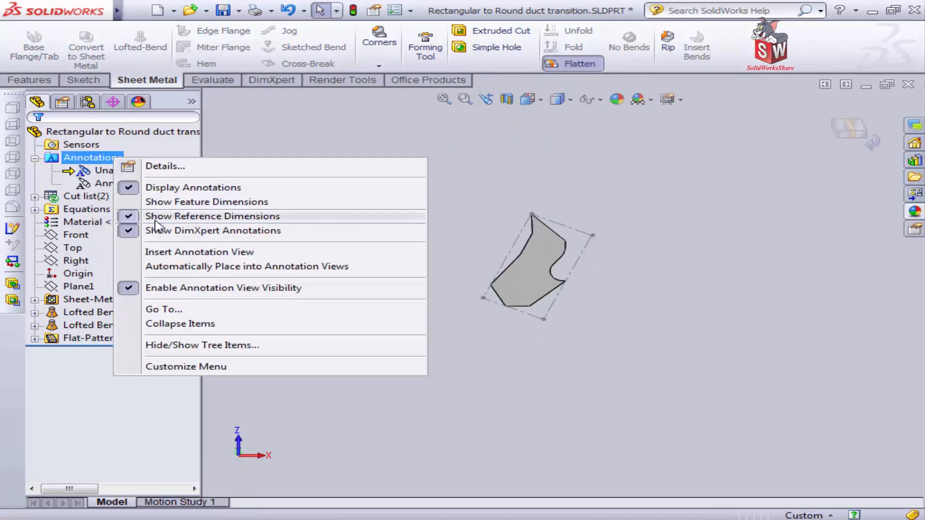
{"action": "left_click", "coordinate": [183, 252]}
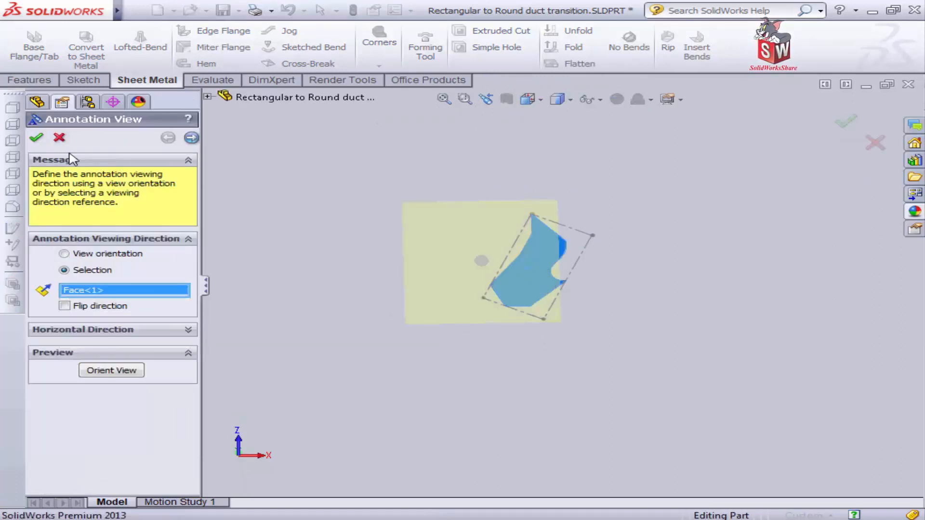
{"action": "left_click", "coordinate": [37, 139]}
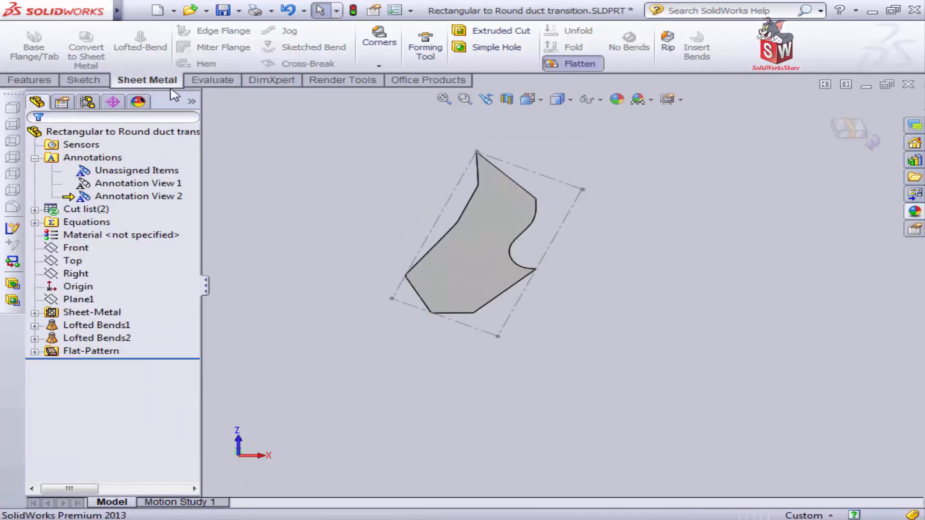
Dimension the long side of the offset flat pattern's bounding box, apply the Dim 1 style and place the dimension closer to the part.
{"action": "left_click", "coordinate": [84, 80]}
{"action": "left_click", "coordinate": [69, 44]}
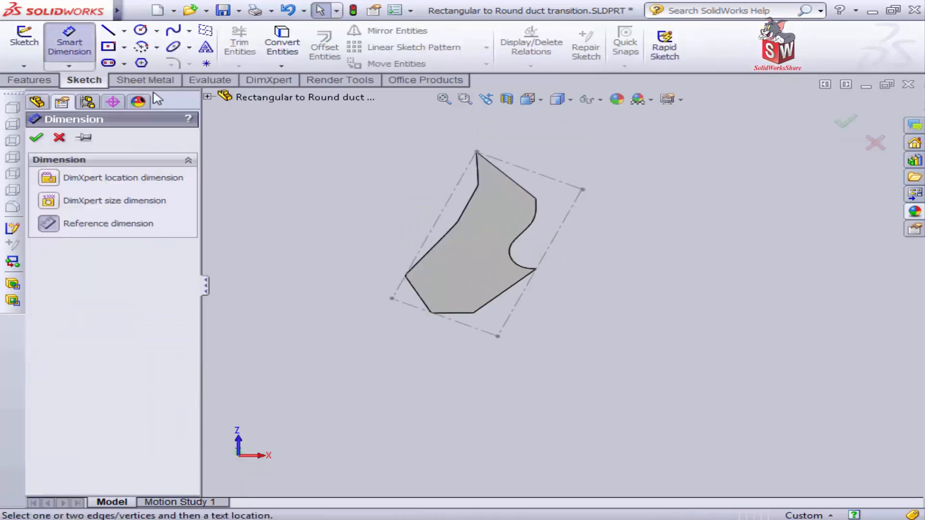
{"action": "left_click", "coordinate": [477, 153]}
{"action": "left_click", "coordinate": [392, 299]}
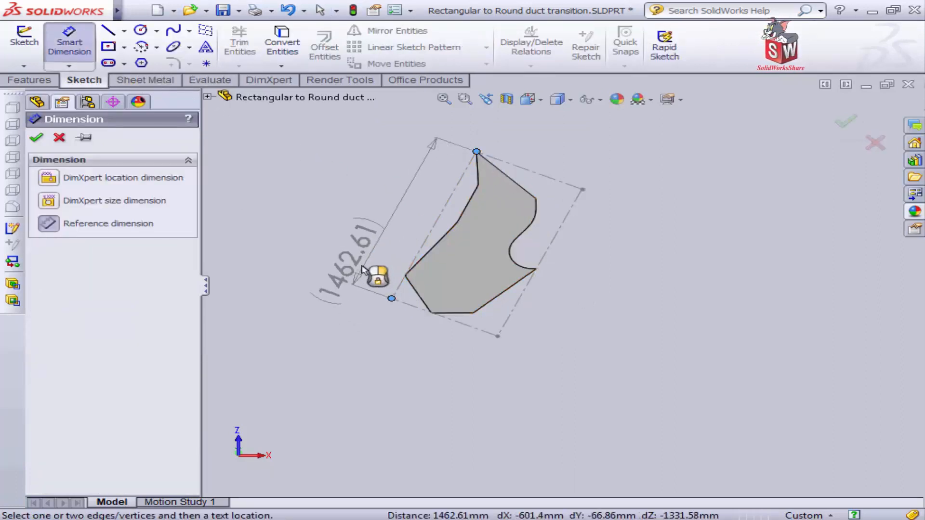
{"action": "left_click", "coordinate": [364, 238]}
{"action": "left_click", "coordinate": [146, 229]}
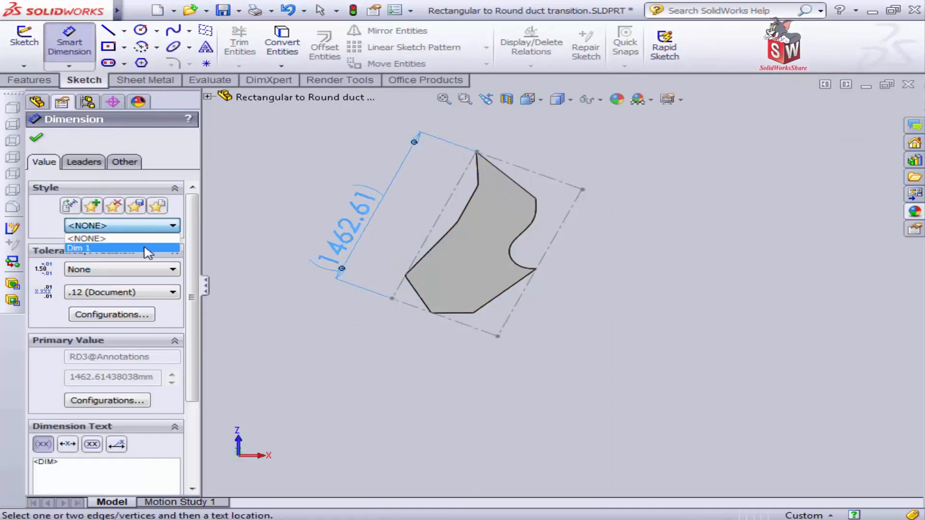
{"action": "left_click", "coordinate": [144, 247]}
{"action": "left_click_drag", "start_coordinate": [365, 250], "coordinate": [385, 217]}
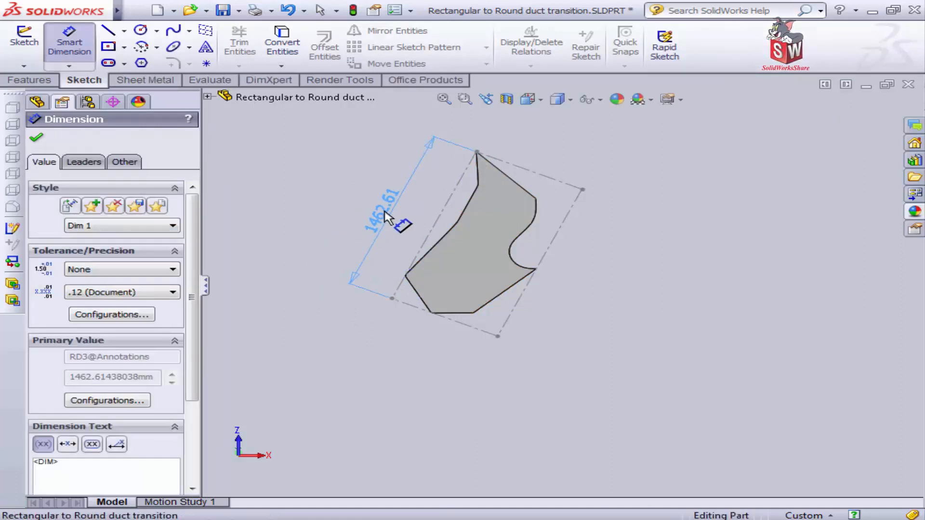
Dimension the short side of the offset flat pattern's bounding box, placing the dimension below the part.
{"action": "left_click", "coordinate": [497, 337]}
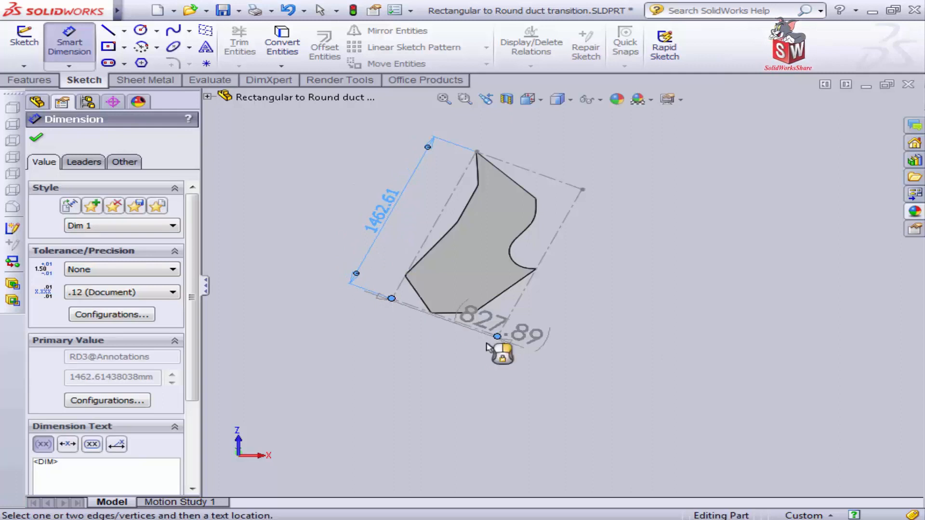
{"action": "left_click", "coordinate": [428, 376]}
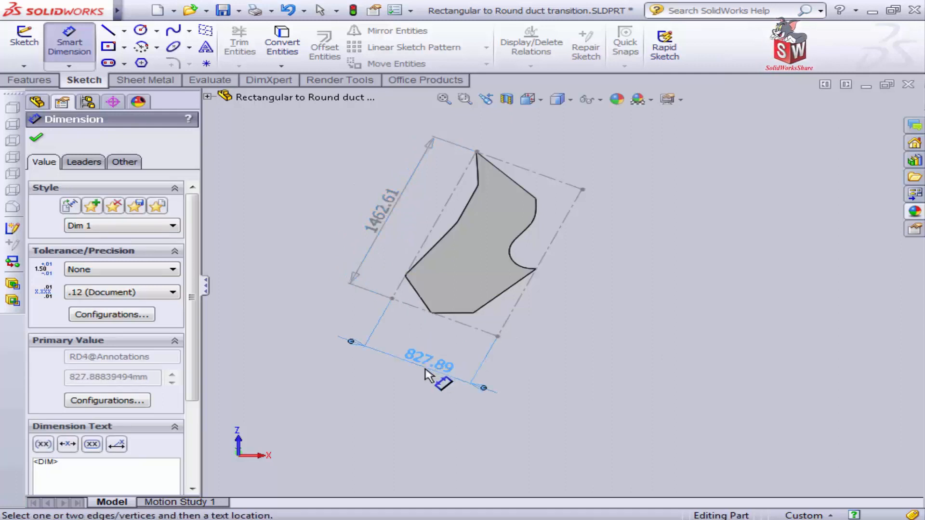
{"action": "left_click", "coordinate": [37, 140]}
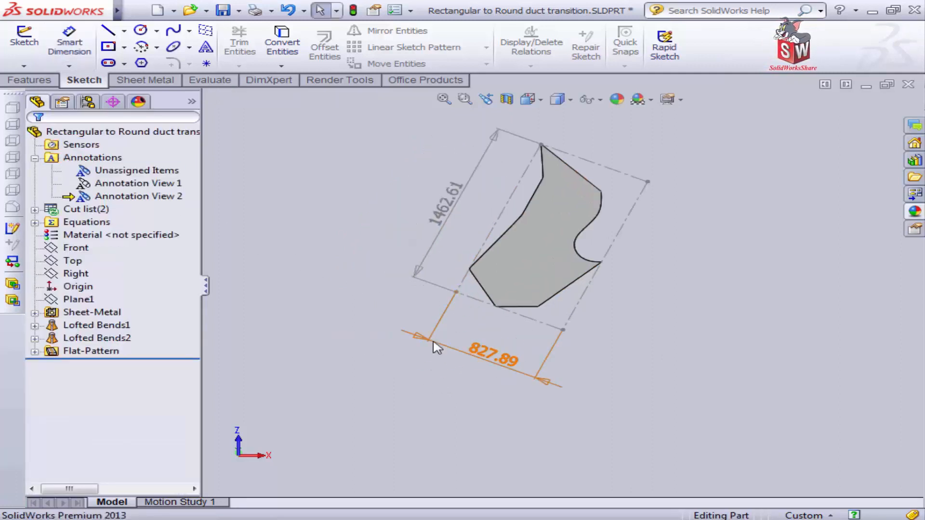
Set the arrows of the short side dimension to sit inside its extension lines.
{"action": "left_click", "coordinate": [431, 346]}
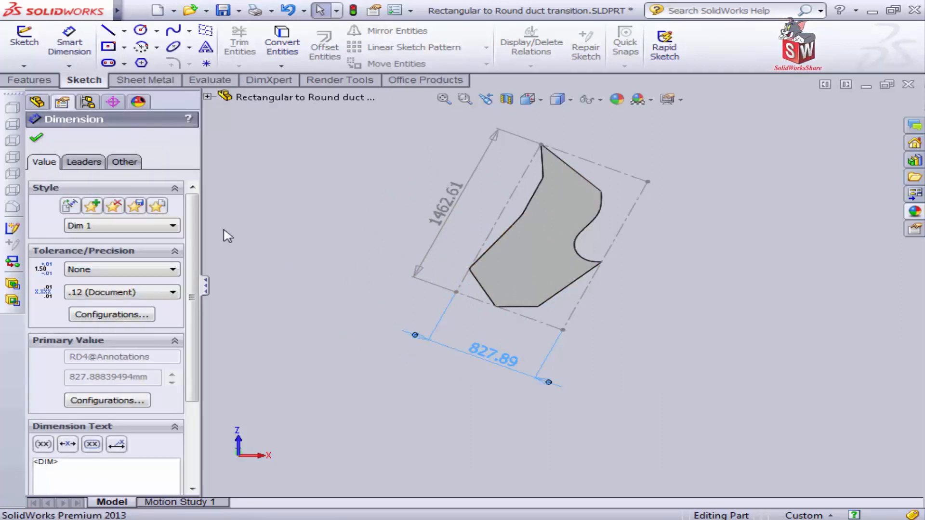
{"action": "left_click", "coordinate": [84, 163]}
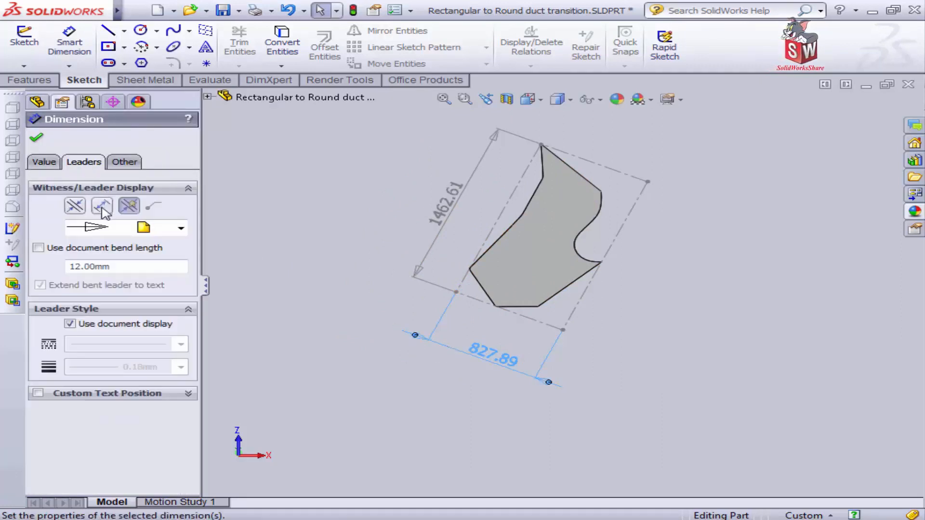
{"action": "left_click", "coordinate": [36, 139]}
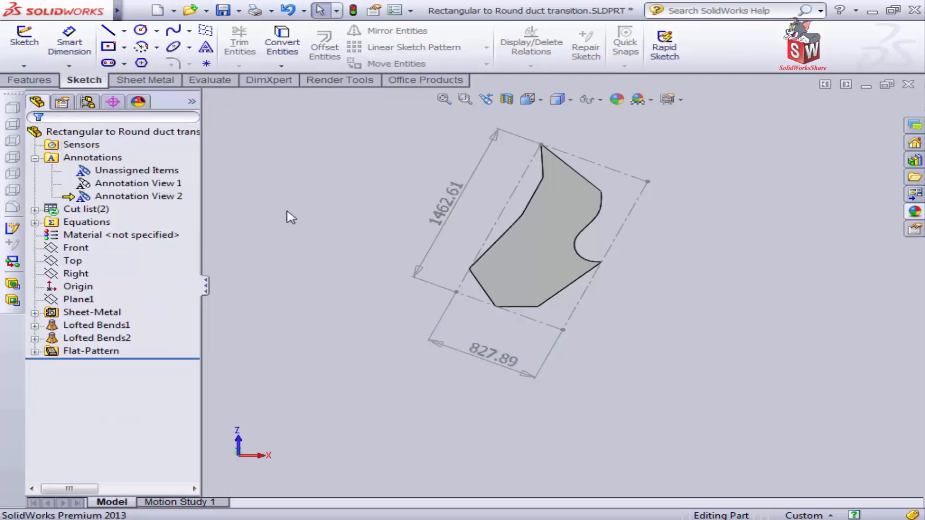
{"action": "scroll", "coordinate": [499, 281], "scroll_direction": "up", "scroll_amount": 2}
{"action": "scroll", "coordinate": [500, 282], "scroll_direction": "down", "scroll_amount": 2}
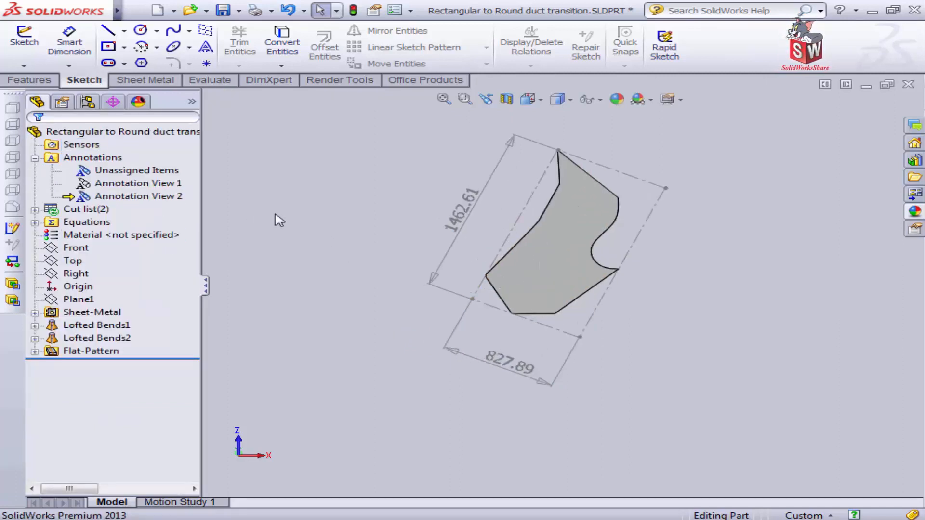
Make Unassigned Items the active annotation view to hide the offset flat pattern's dimensions.
{"action": "right_click", "coordinate": [137, 171]}
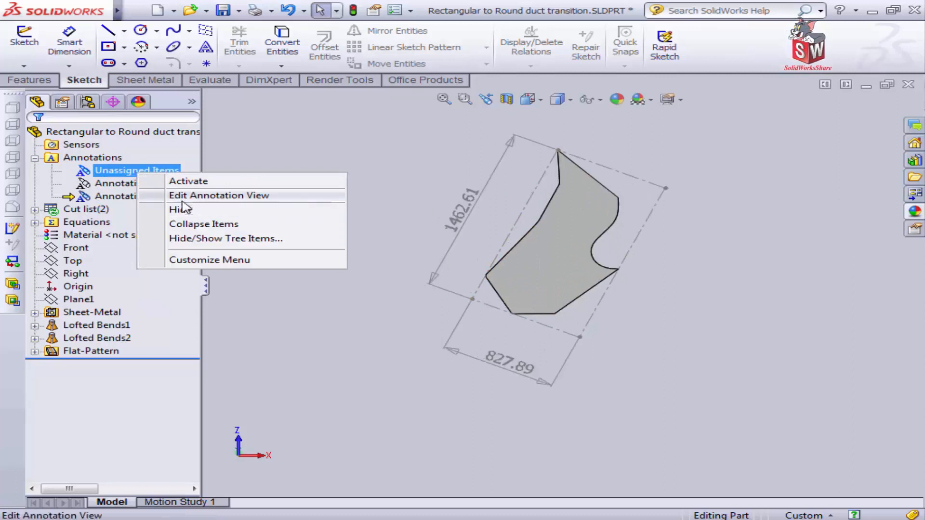
{"action": "left_click", "coordinate": [189, 182]}
{"action": "left_click", "coordinate": [306, 217]}
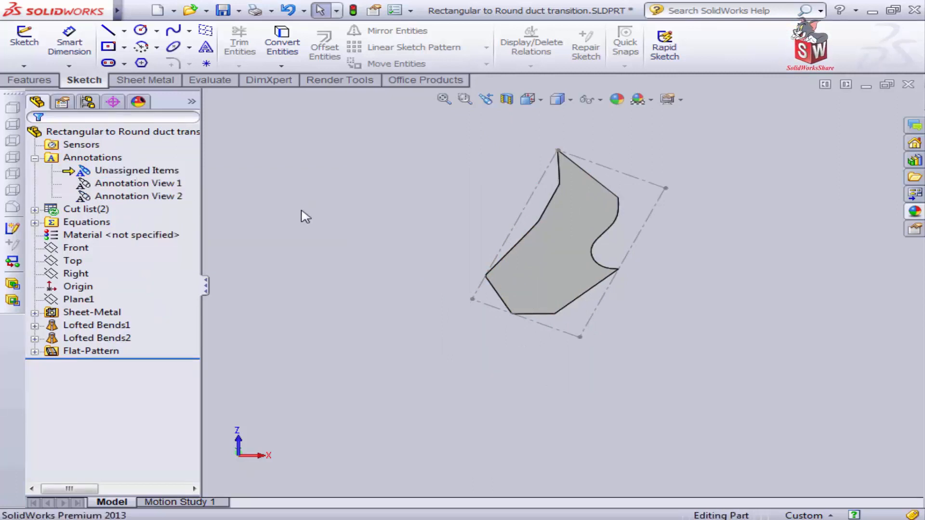
Fold the offset transition back, flatten the straight transition, and show the dimensions of Annotation View 1.
{"action": "left_click", "coordinate": [143, 81]}
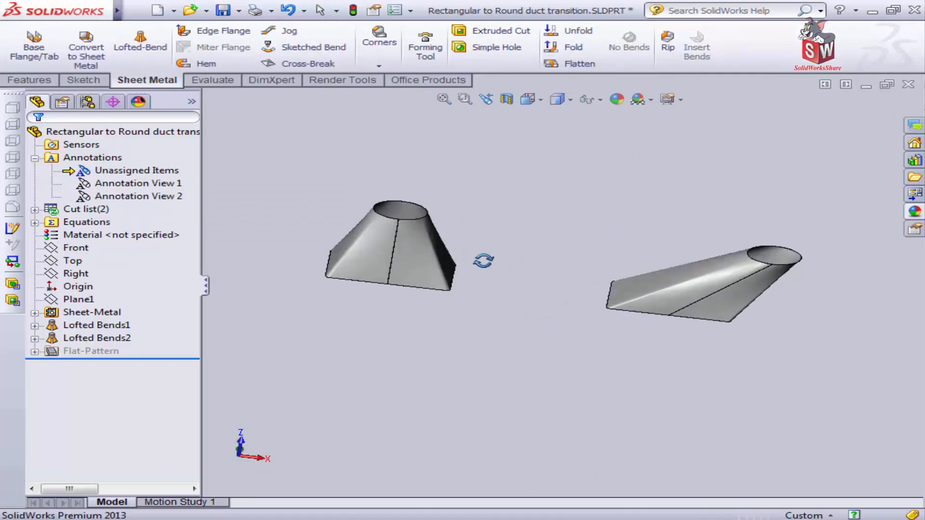
{"action": "left_click", "coordinate": [431, 260]}
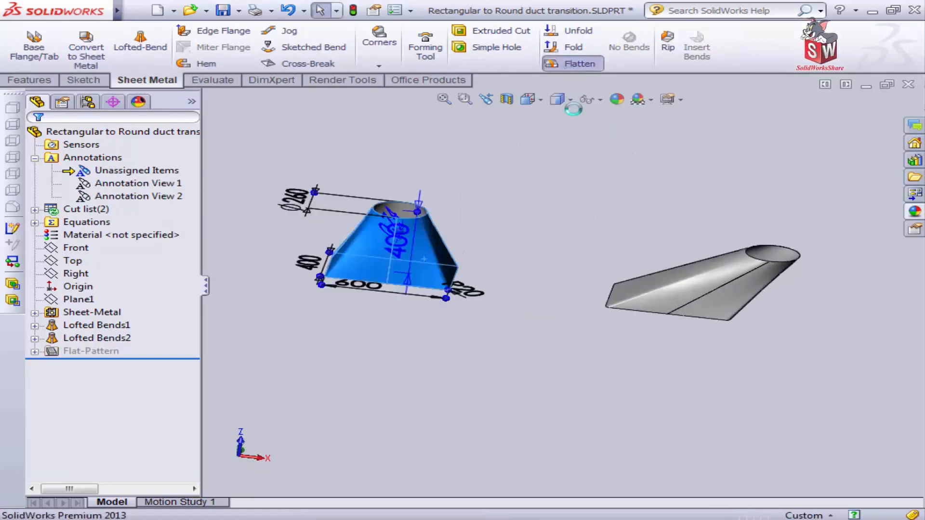
{"action": "right_click", "coordinate": [110, 184]}
{"action": "left_click", "coordinate": [154, 236]}
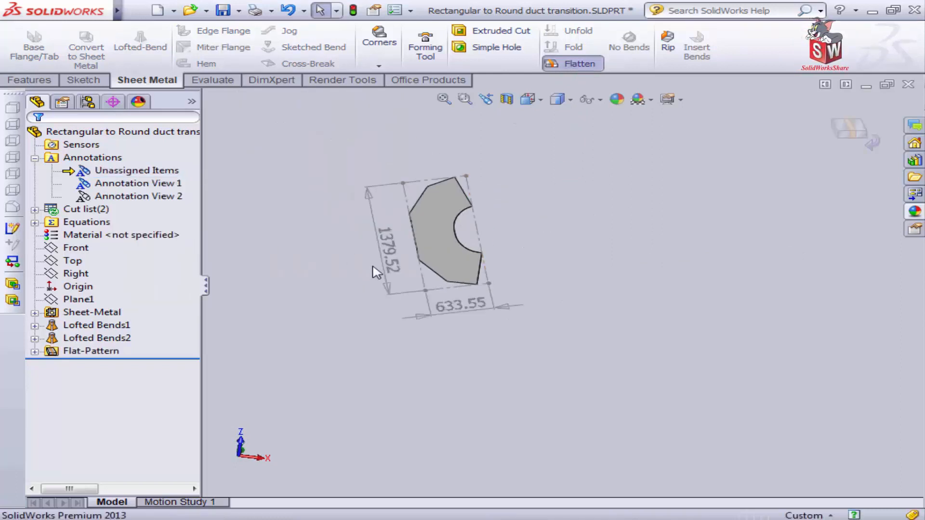
Hide the dimensions of Annotation View 1 and fold the straight transition back from its flat pattern.
{"action": "scroll", "coordinate": [465, 289], "scroll_direction": "down", "scroll_amount": 3}
{"action": "scroll", "coordinate": [458, 244], "scroll_direction": "up", "scroll_amount": 2}
{"action": "scroll", "coordinate": [463, 202], "scroll_direction": "down", "scroll_amount": 2}
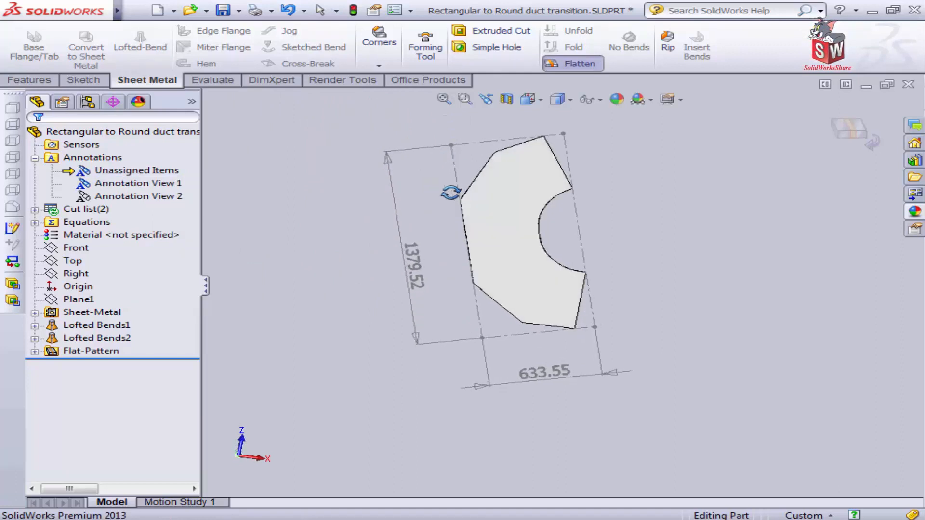
{"action": "middle_click_drag", "start_coordinate": [490, 221], "coordinate": [465, 233]}
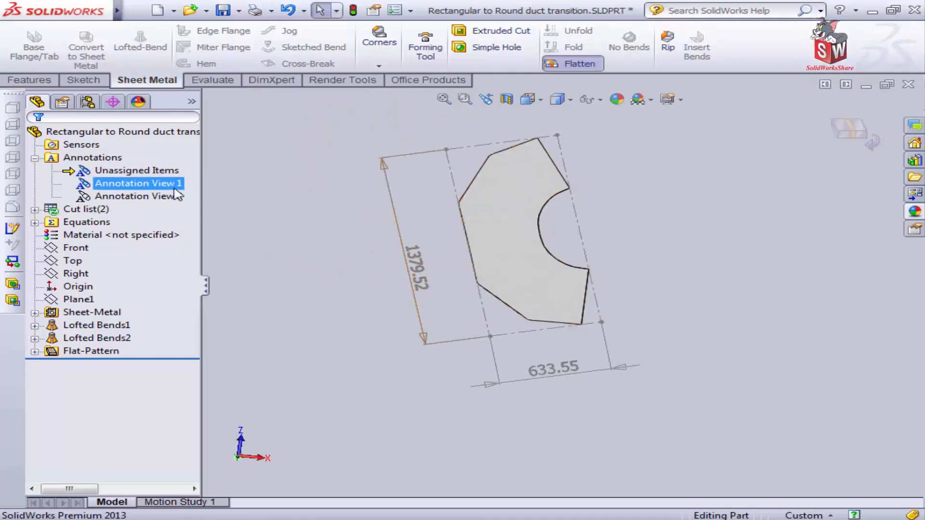
{"action": "right_click", "coordinate": [151, 182]}
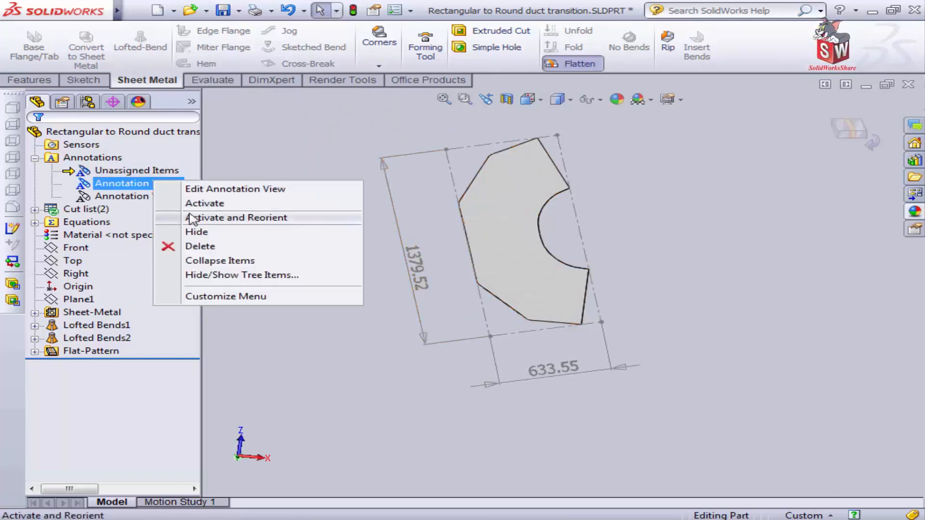
{"action": "left_click", "coordinate": [193, 232]}
{"action": "left_click", "coordinate": [573, 63]}
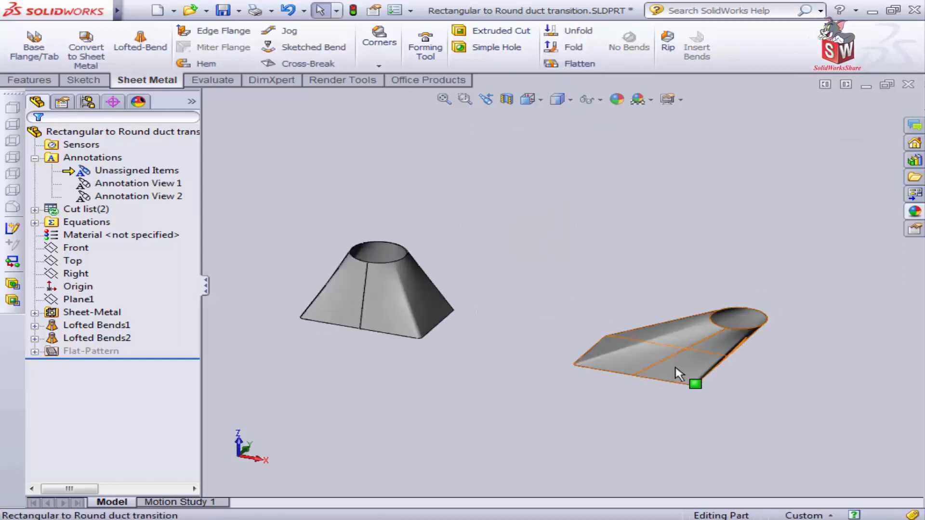
Flatten the offset transition and show the dimensions of Annotation View 2 on its flat pattern.
{"action": "left_click", "coordinate": [581, 375]}
{"action": "scroll", "coordinate": [779, 384], "scroll_direction": "down", "scroll_amount": 2}
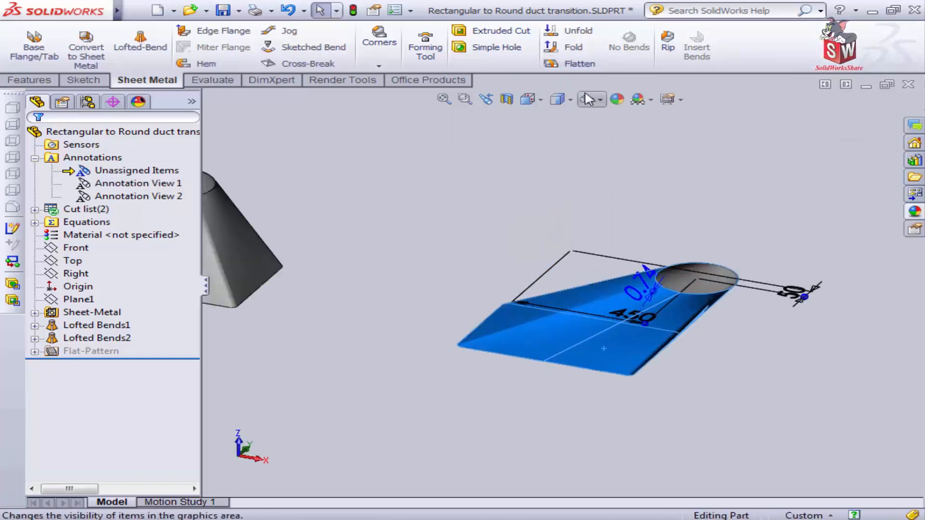
{"action": "left_click", "coordinate": [580, 67]}
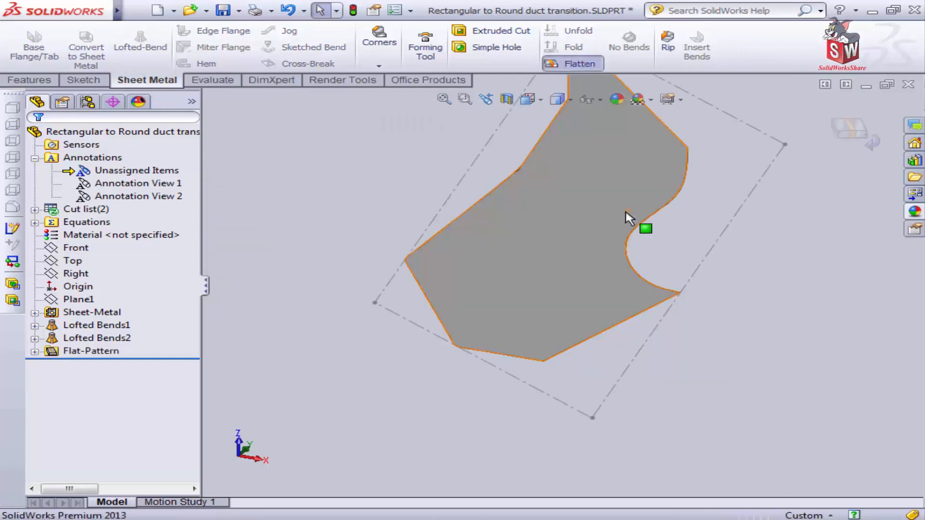
{"action": "right_click", "coordinate": [164, 196]}
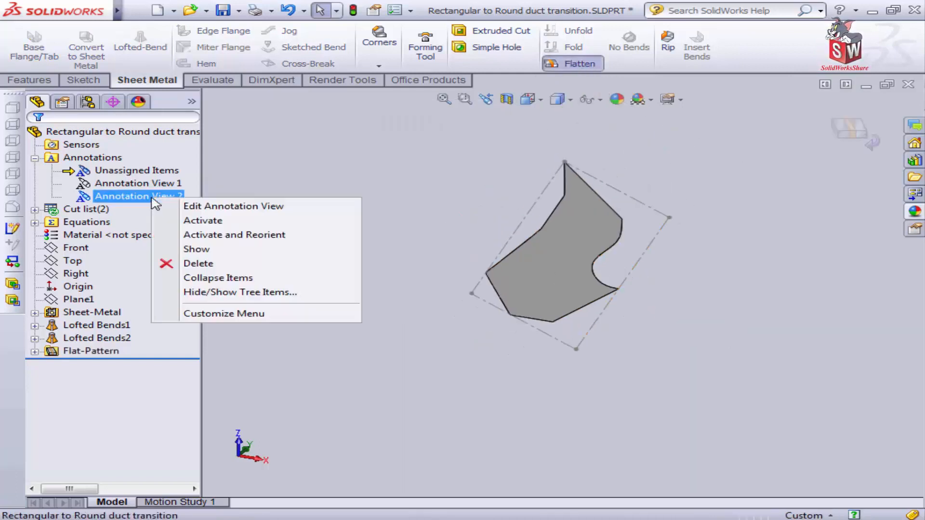
{"action": "left_click", "coordinate": [193, 247]}
{"action": "scroll", "coordinate": [498, 271], "scroll_direction": "down", "scroll_amount": 2}
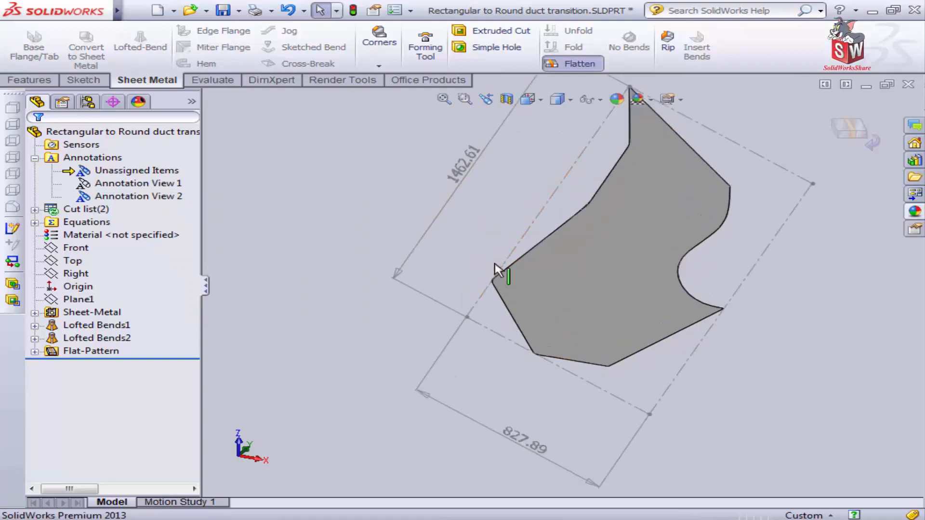
{"action": "scroll", "coordinate": [578, 337], "scroll_direction": "up", "scroll_amount": 4}
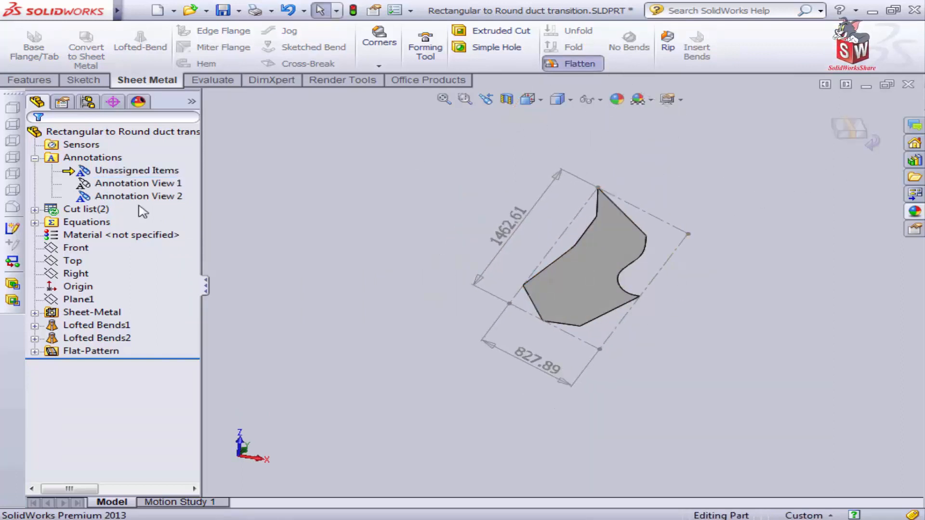
Hide the dimensions of Annotation View 2 and fold the offset transition back to its formed shape.
{"action": "right_click", "coordinate": [144, 197]}
{"action": "left_click", "coordinate": [177, 249]}
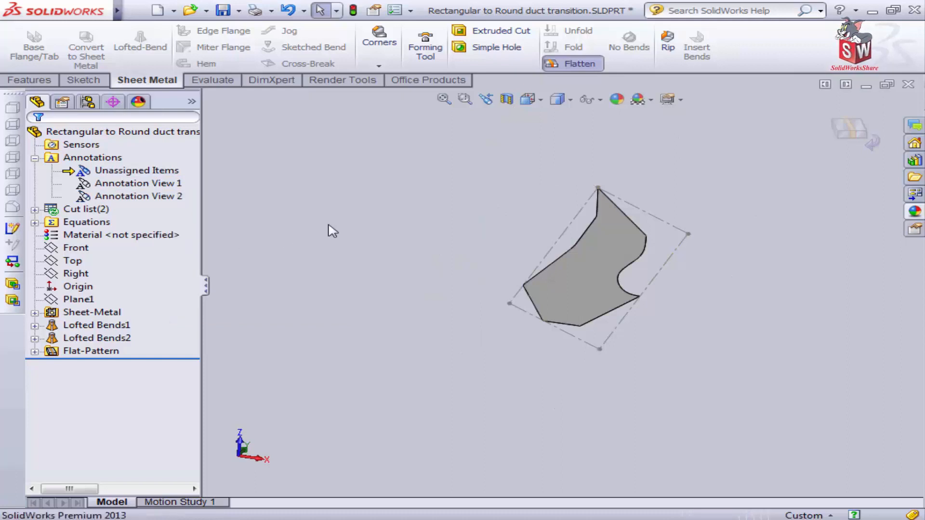
{"action": "left_click", "coordinate": [849, 145]}
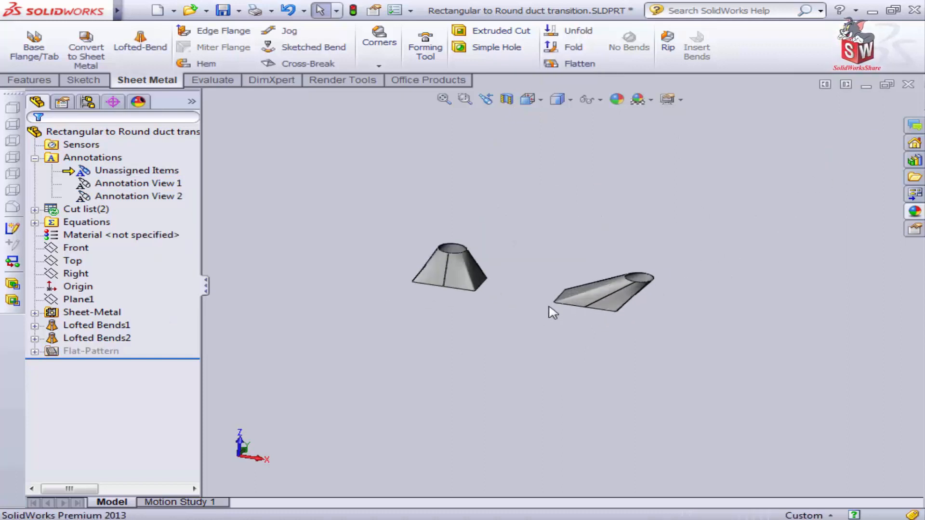
{"action": "scroll", "coordinate": [550, 313], "scroll_direction": "down", "scroll_amount": 3}
{"action": "mouse_move", "coordinate": [538, 317]}
{"action": "middle_mouse_down"}
{"action": "mouse_move", "coordinate": [535, 348]}
{"action": "mouse_move", "coordinate": [546, 303]}
{"action": "middle_mouse_up"}
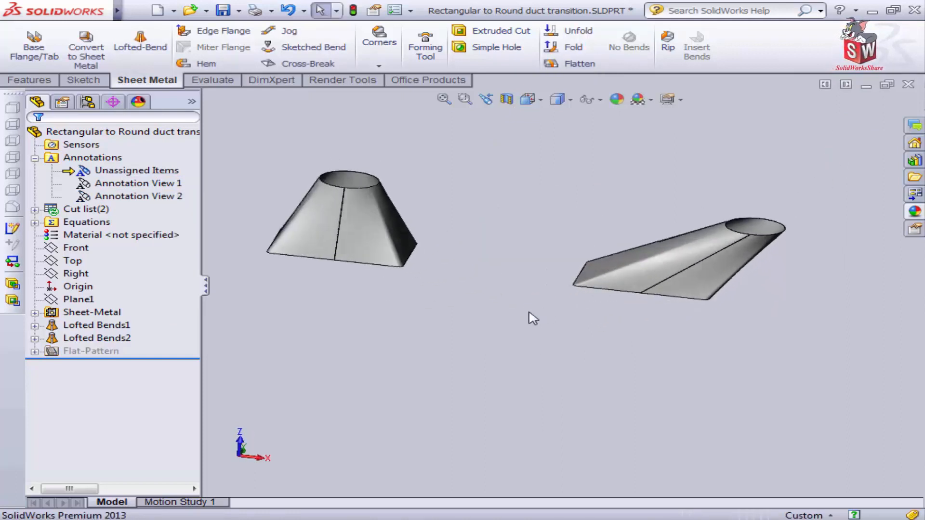
{"action": "scroll", "coordinate": [478, 294], "scroll_direction": "up", "scroll_amount": 1}
Collapse the feature tree and remove the 2D to 3D toolbar to view both folded transitions in a cleared graphics area.
{"action": "left_click", "coordinate": [206, 281]}
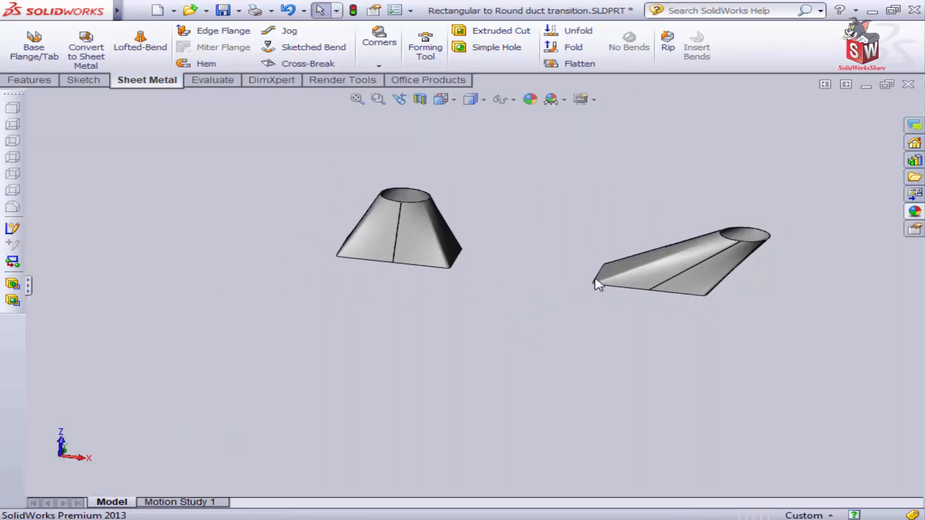
{"action": "scroll", "coordinate": [763, 285], "scroll_direction": "down", "scroll_amount": 2}
{"action": "middle_click_drag", "start_coordinate": [764, 285], "coordinate": [714, 306]}
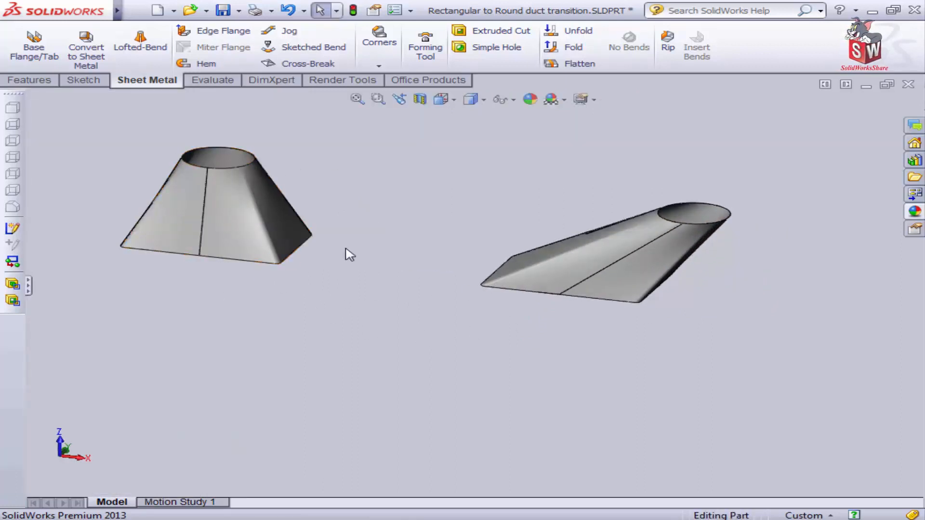
{"action": "left_click_drag", "start_coordinate": [13, 97], "coordinate": [345, 173]}
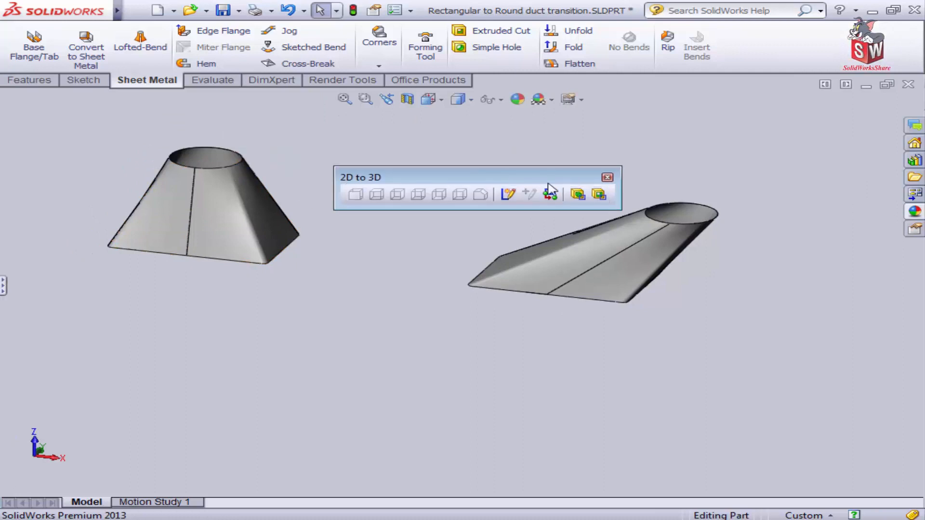
{"action": "left_click", "coordinate": [607, 177]}
{"action": "scroll", "coordinate": [392, 238], "scroll_direction": "up", "scroll_amount": 3}
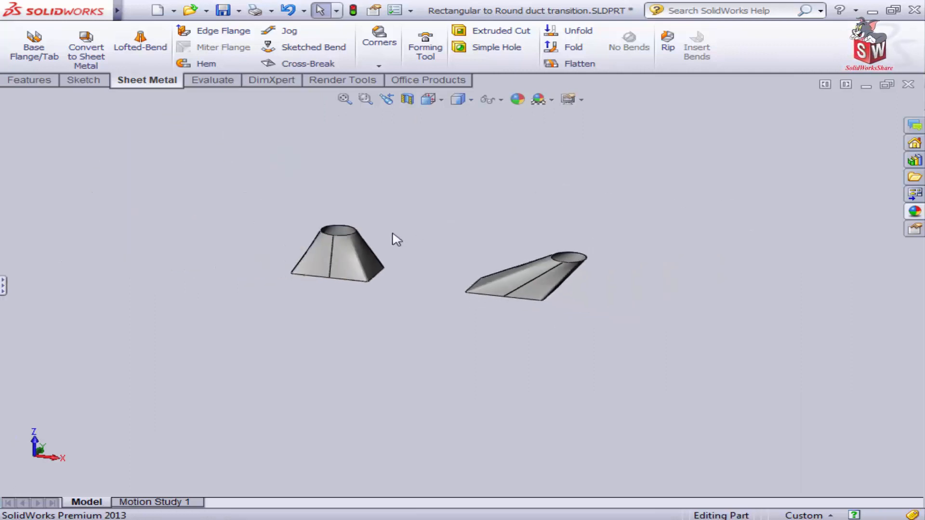
{"action": "middle_click_drag", "start_coordinate": [392, 238], "coordinate": [393, 254]}
{"action": "scroll", "coordinate": [392, 316], "scroll_direction": "down", "scroll_amount": 4}
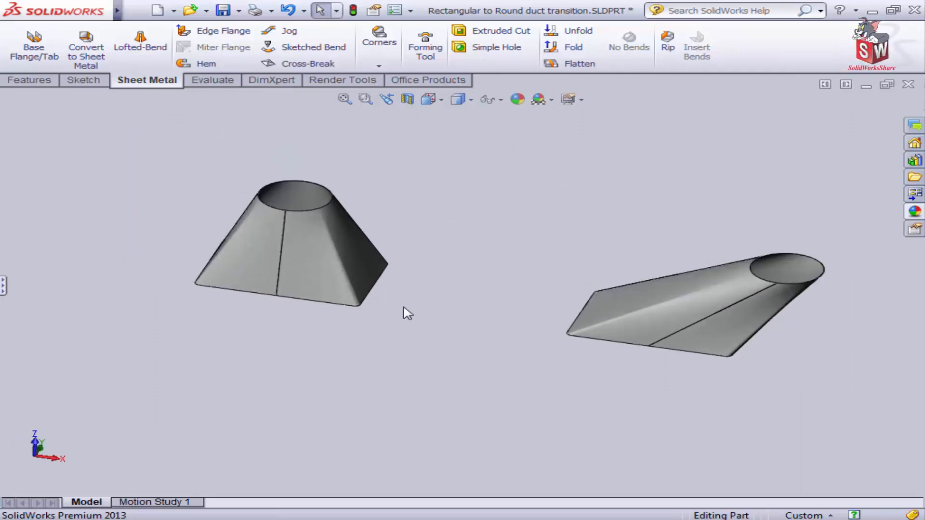
{"action": "middle_click_drag", "start_coordinate": [437, 308], "coordinate": [462, 287]}
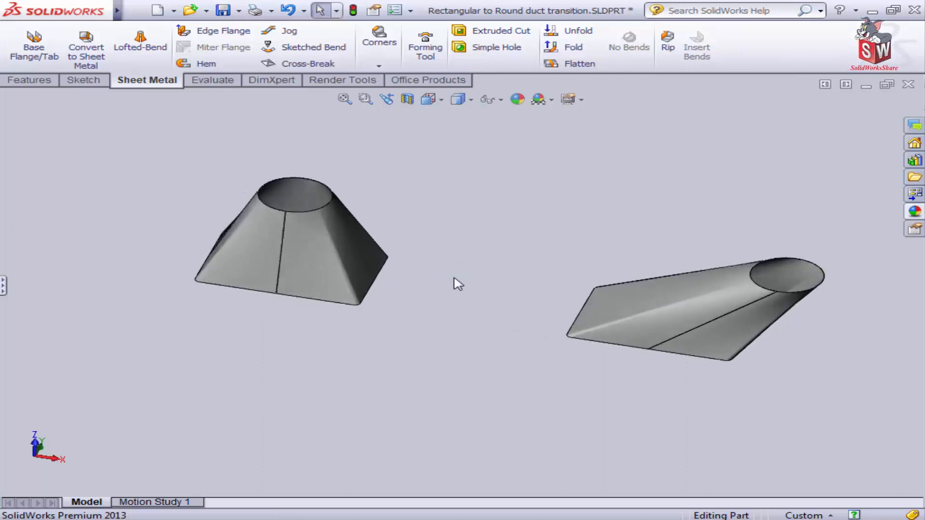